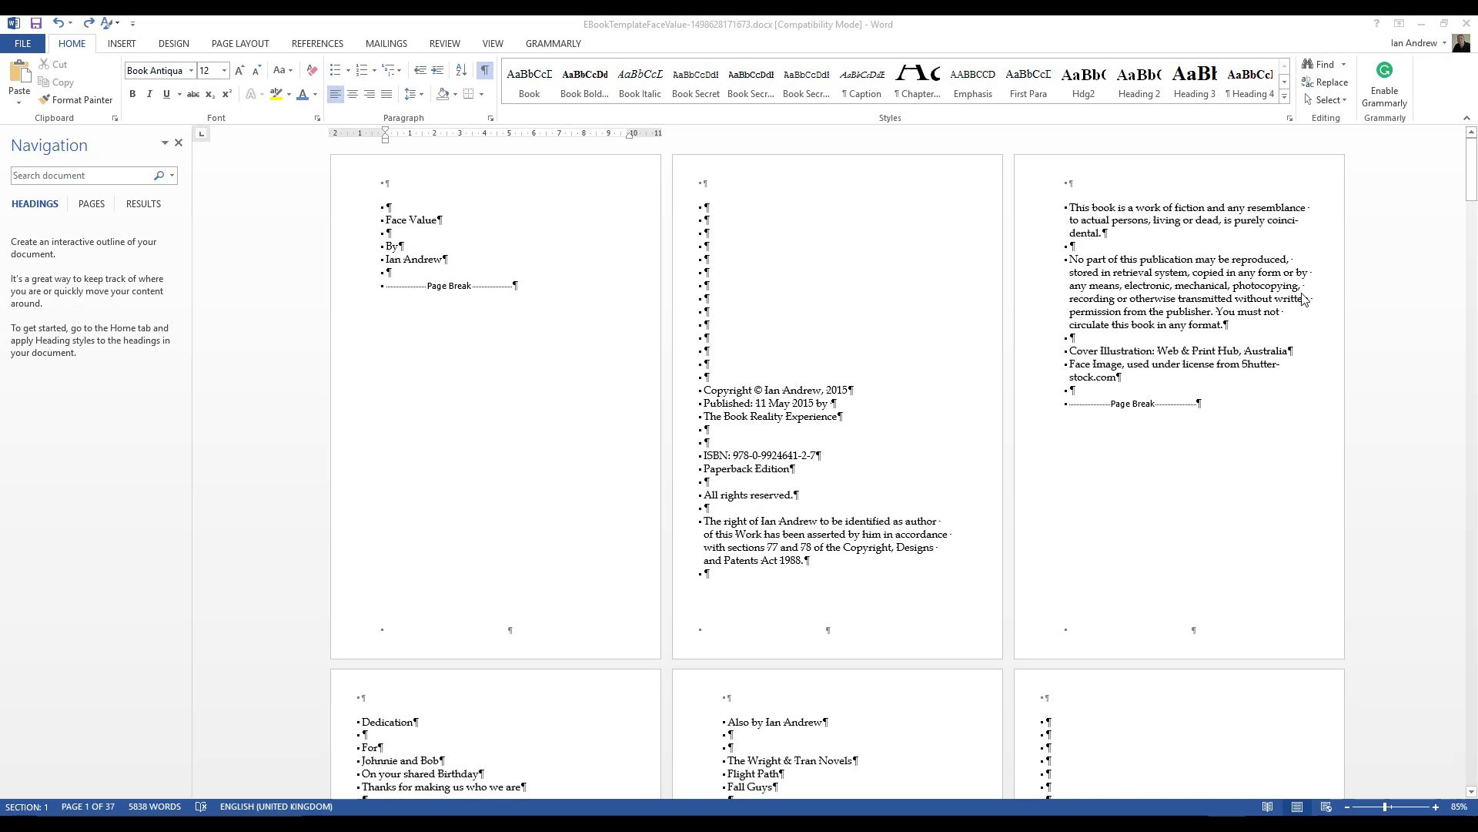
- Scroll past the front matter to where chapter 1, 'Huntingdon, Cambridgeshire', begins
click(1474, 177)
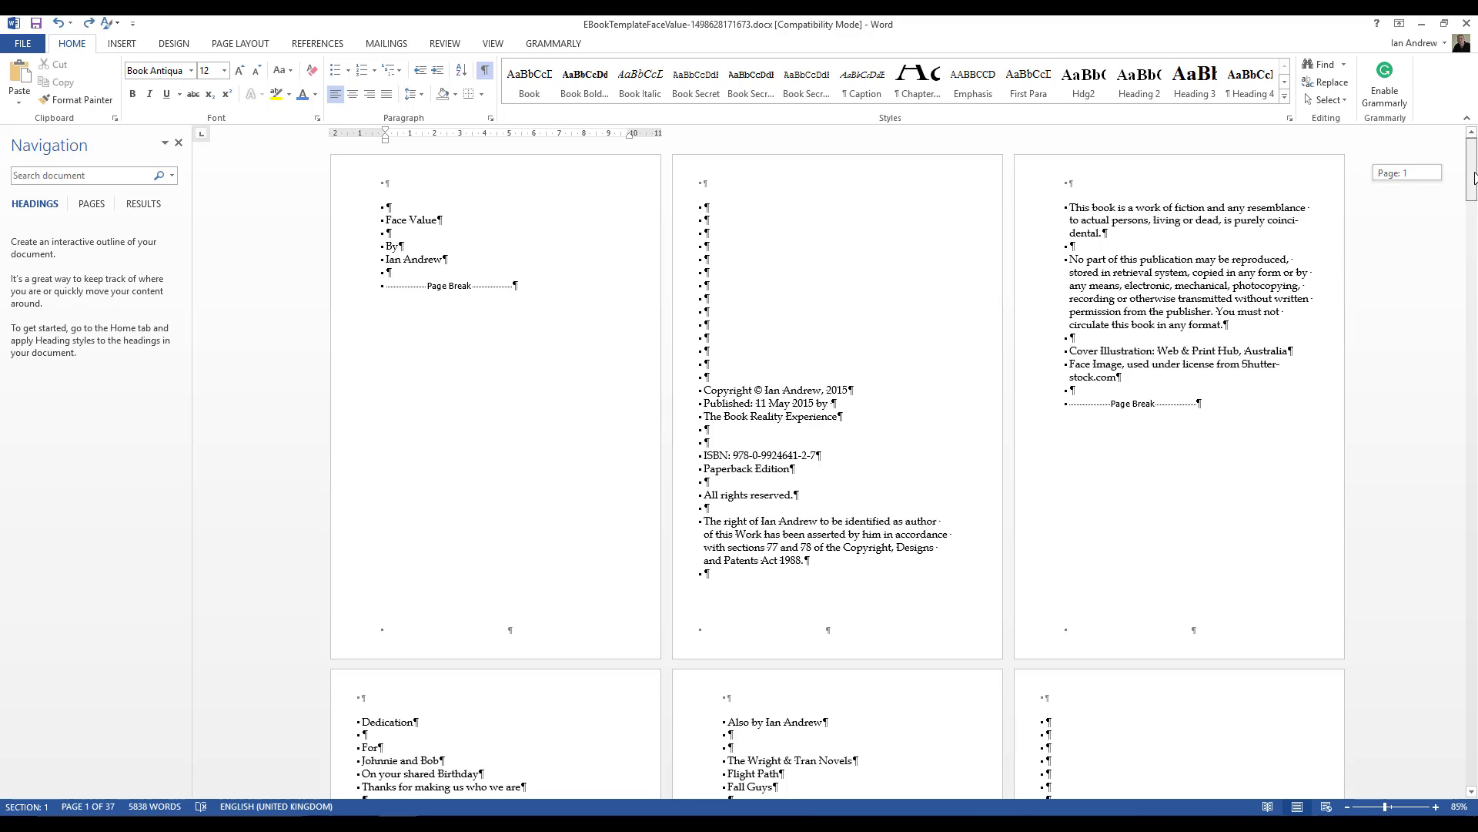
drag(1474, 177, 1475, 247)
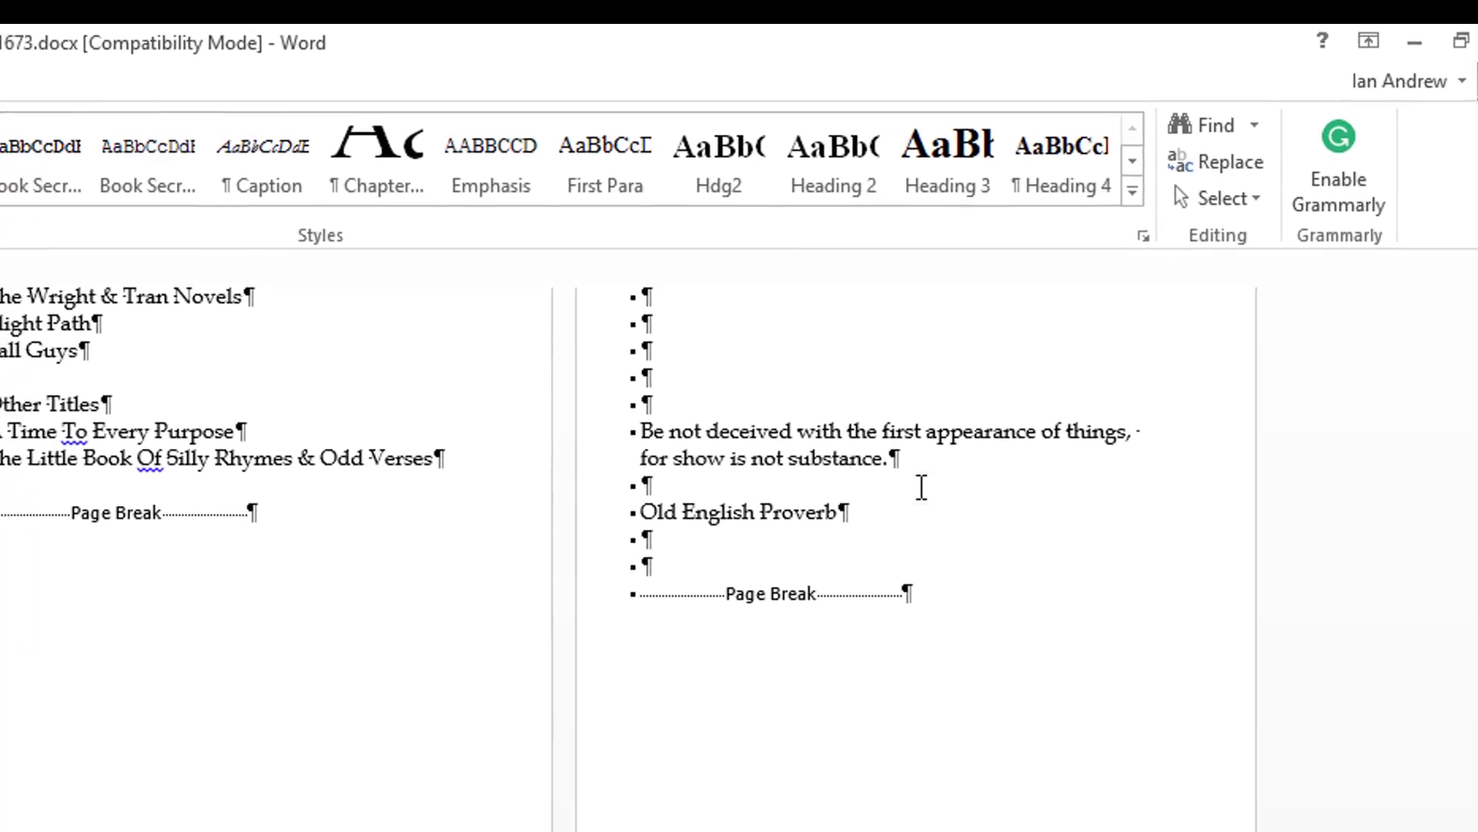
scroll(739, 462, down, 5)
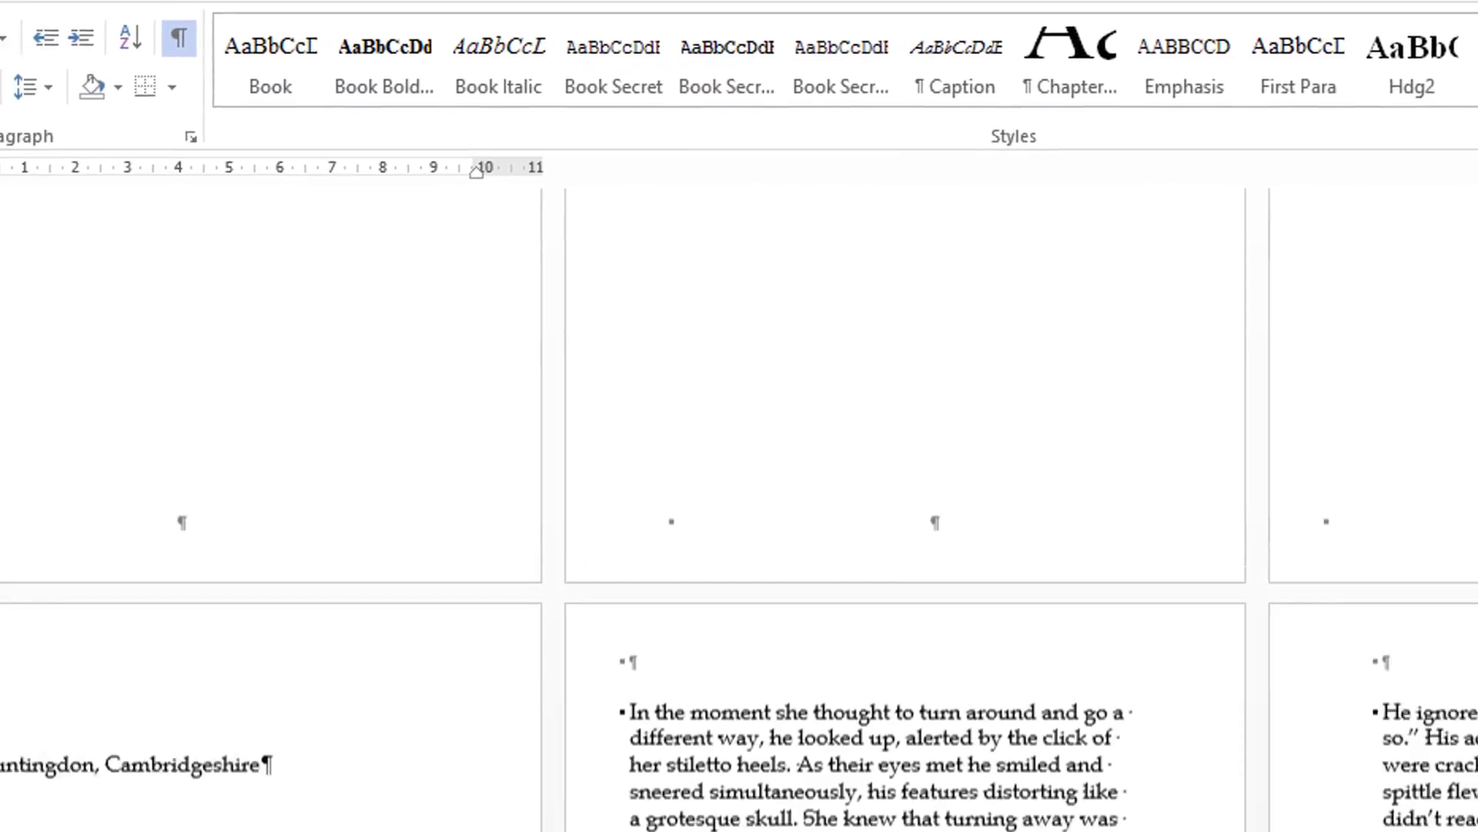
scroll(739, 462, down, 3)
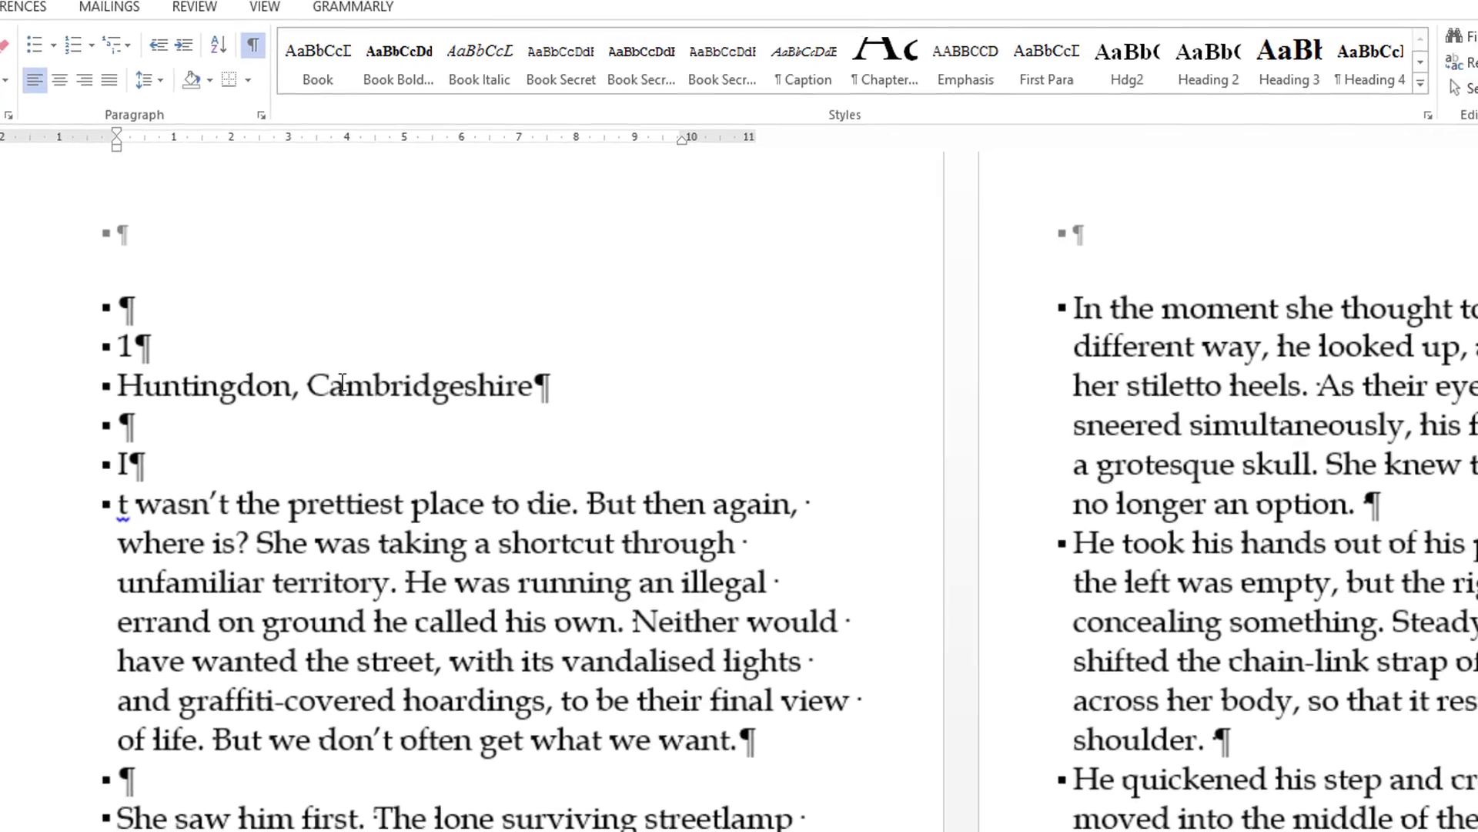
scroll(404, 358, down, 1)
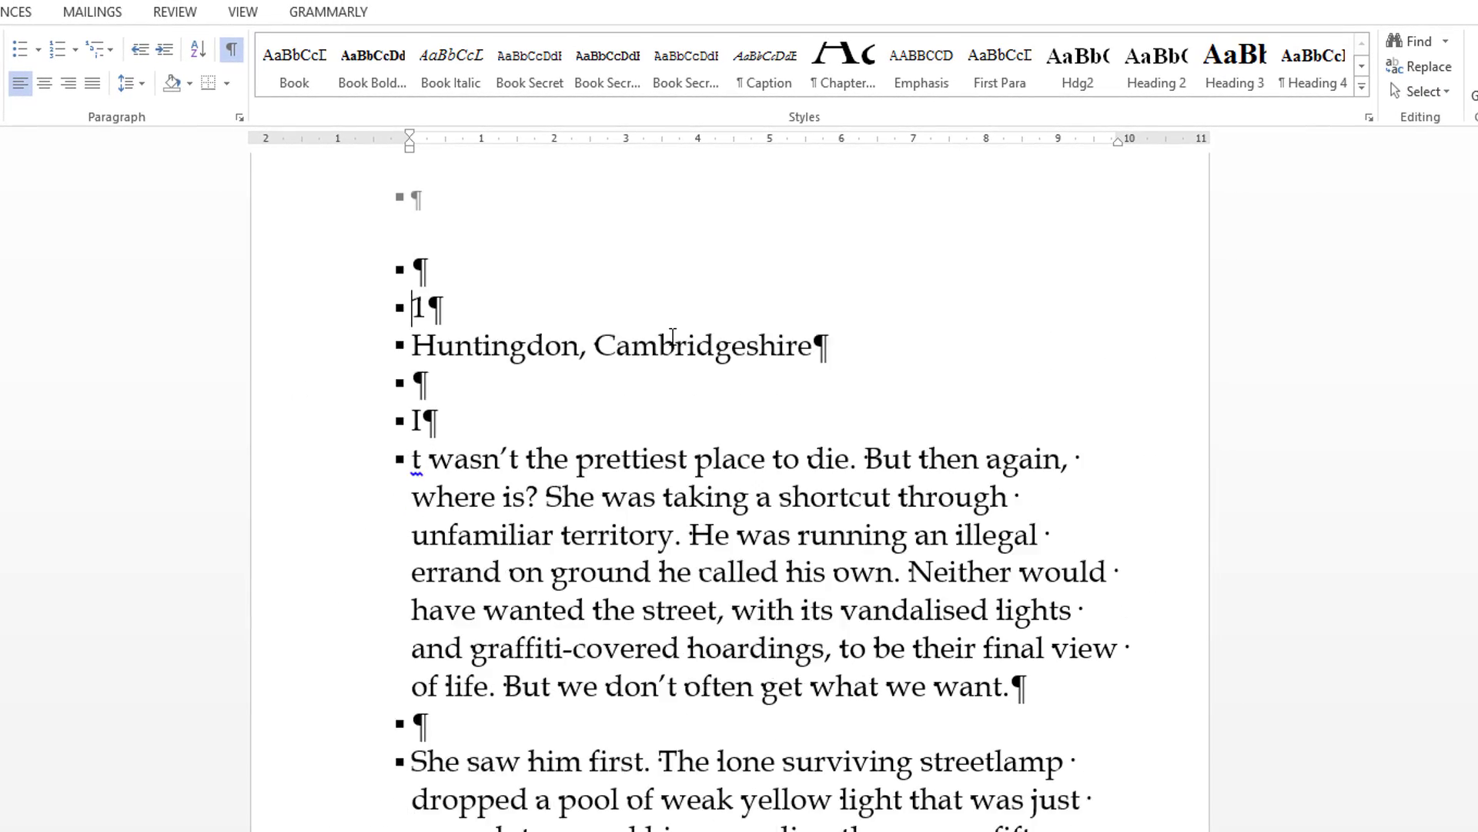
scroll(672, 338, down, 4)
scroll(672, 336, up, 3)
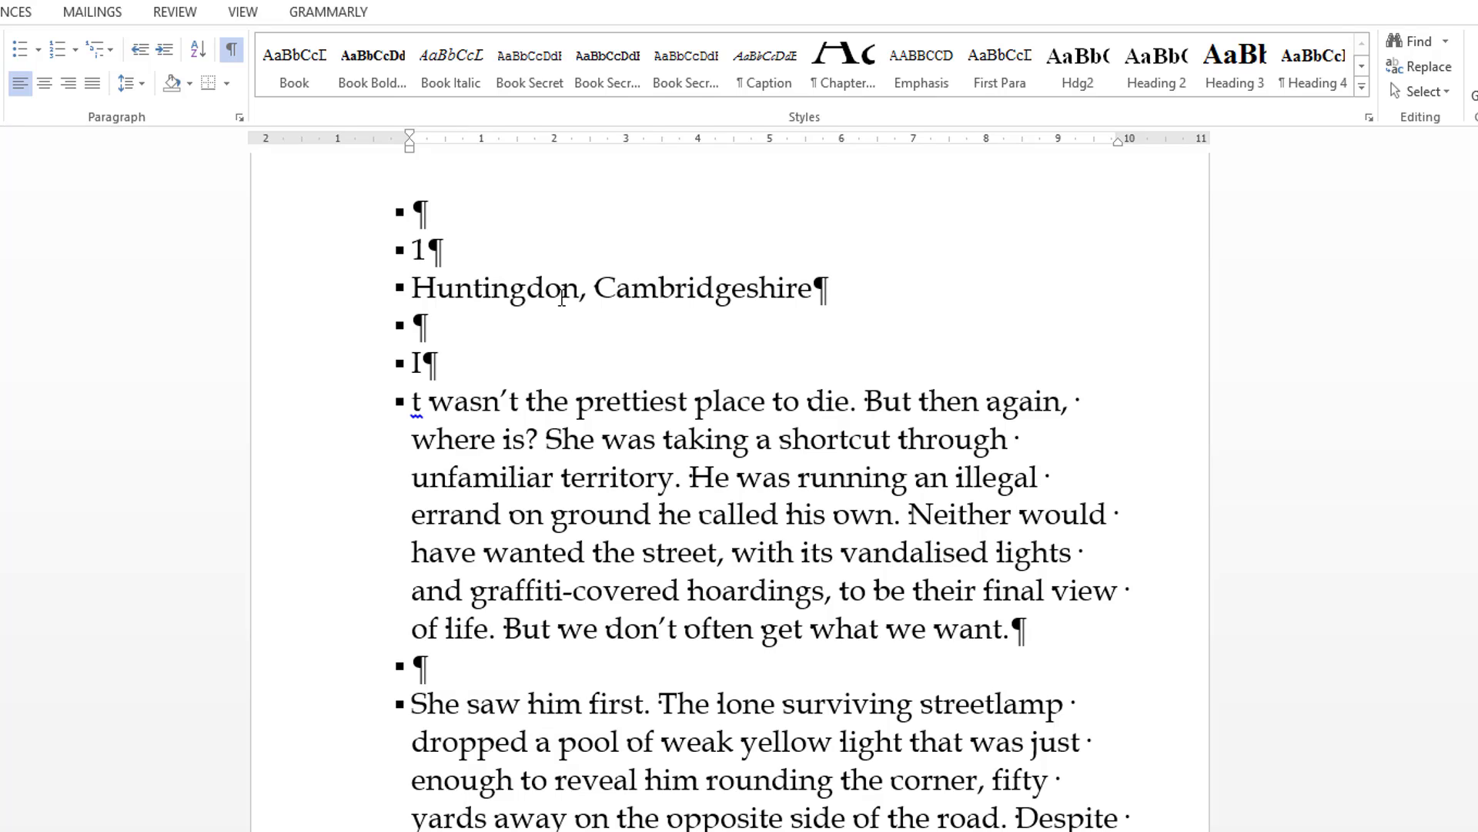
- Make the heading read 'Chapter 1', add a blank line above 'Huntingdon, Cambridgeshire', and select the heading
text(Chapt)
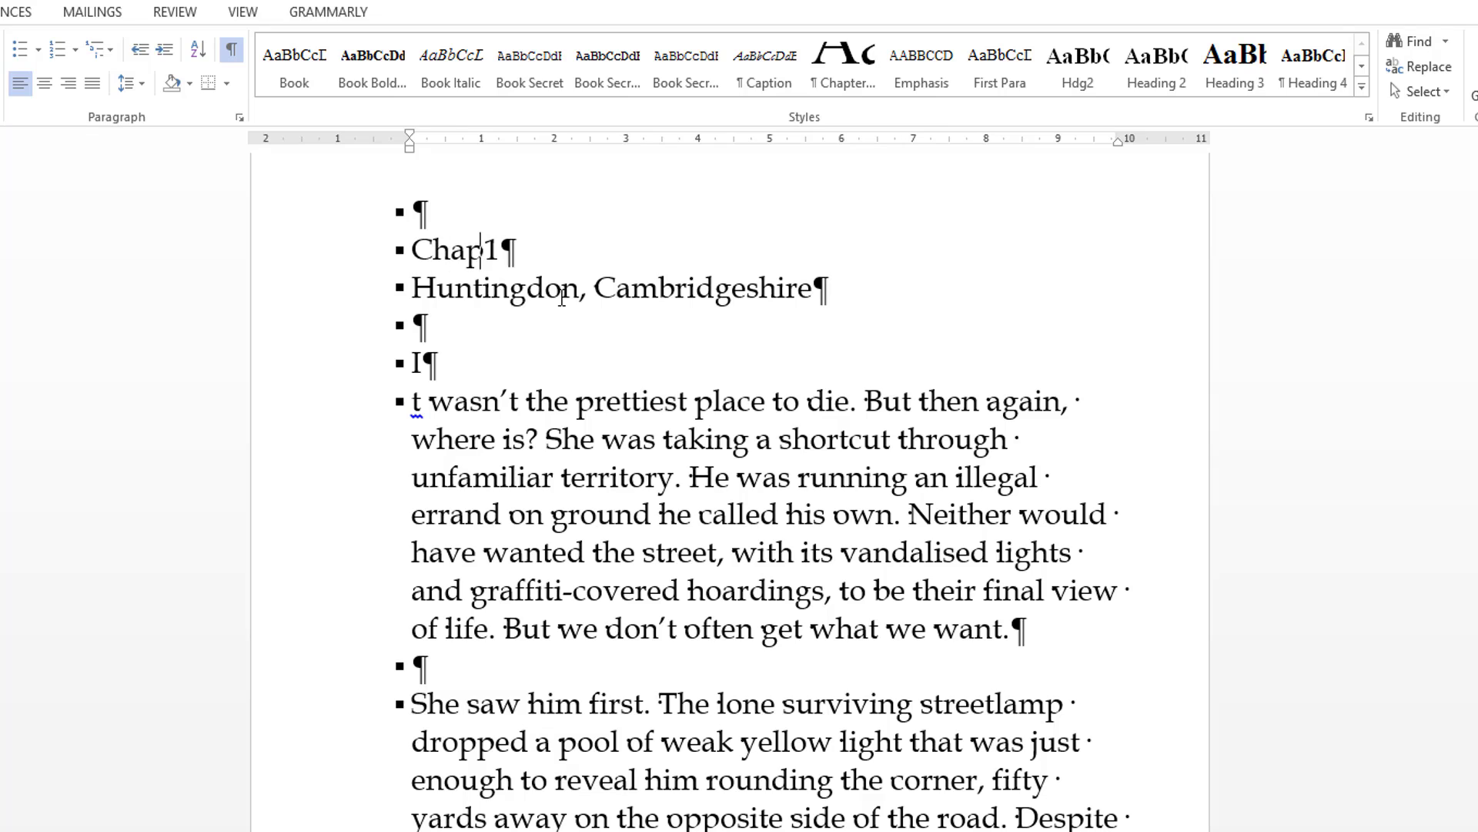
text(er)
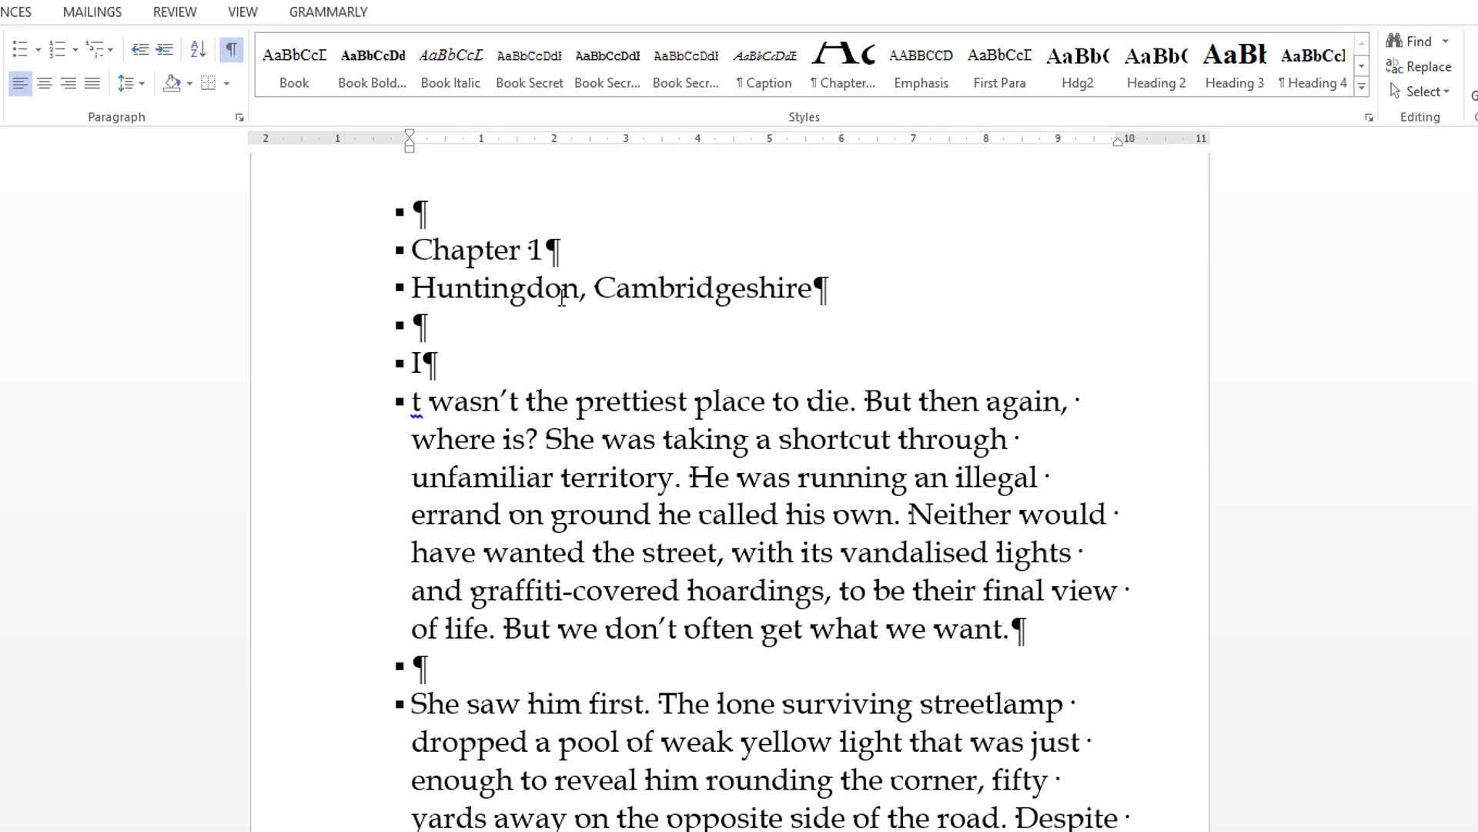
click(412, 213)
drag(413, 288, 709, 304)
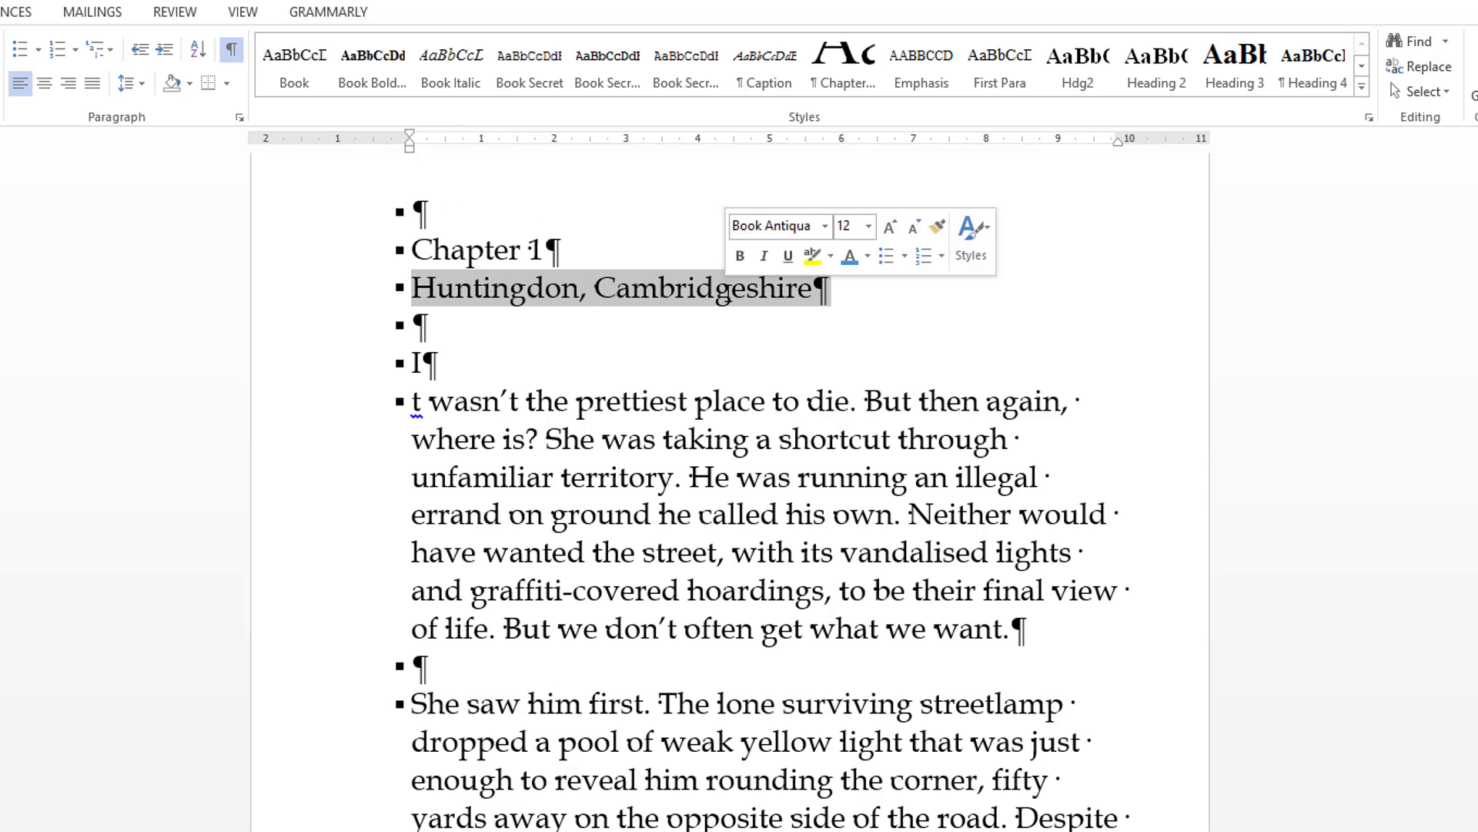
click(415, 292)
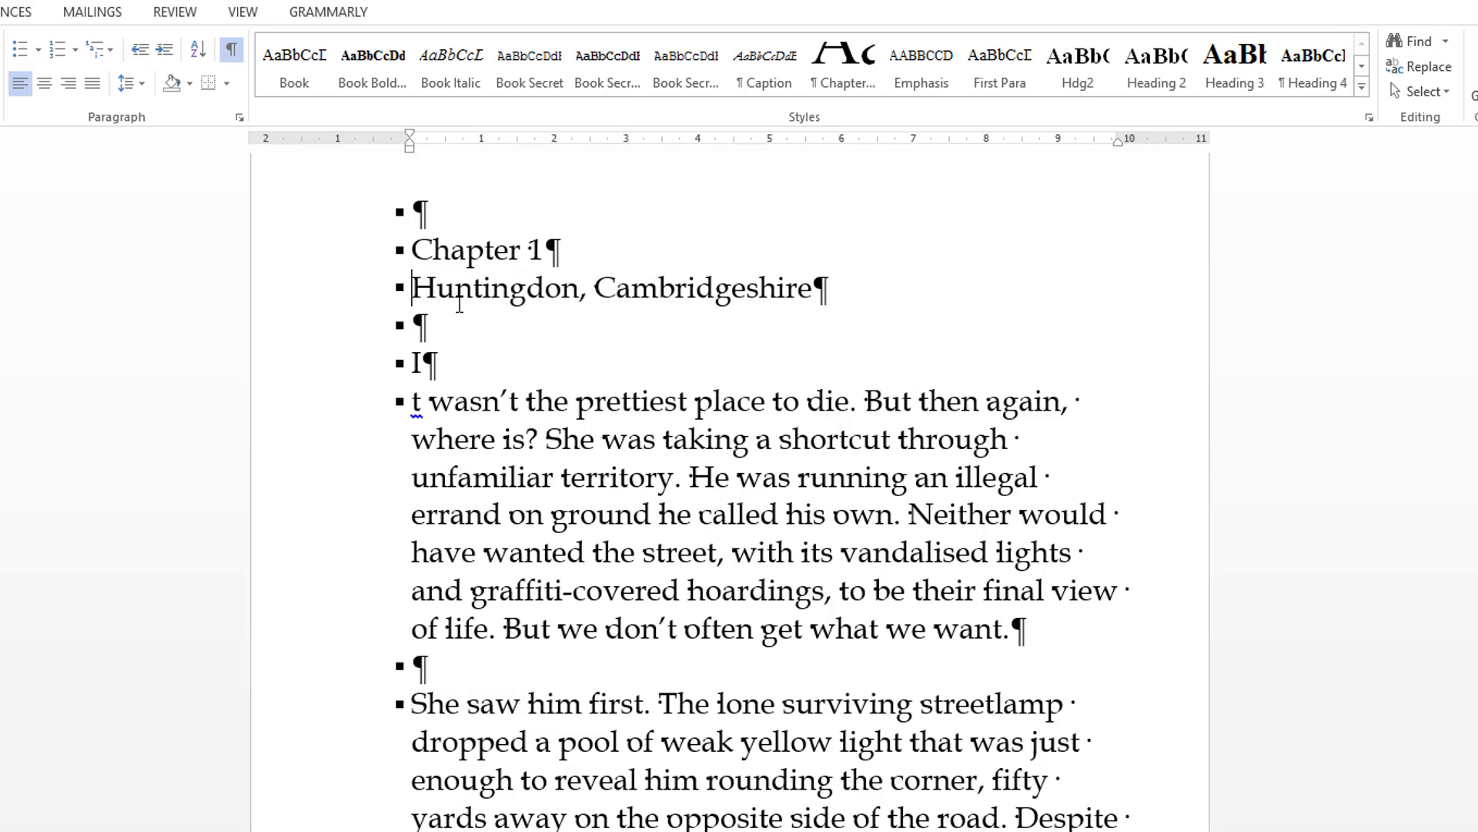
key(Return)
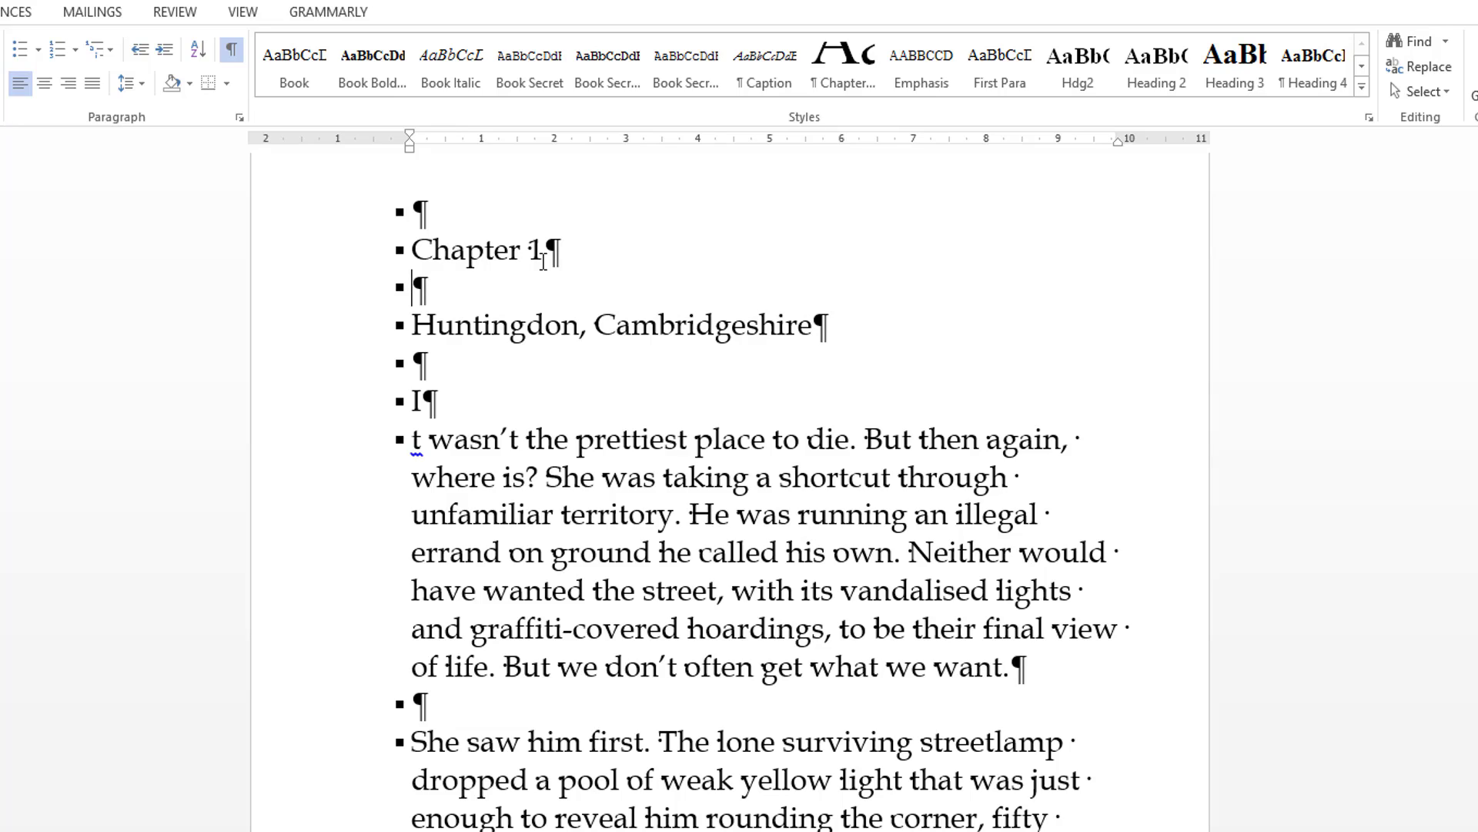
drag(412, 253, 535, 253)
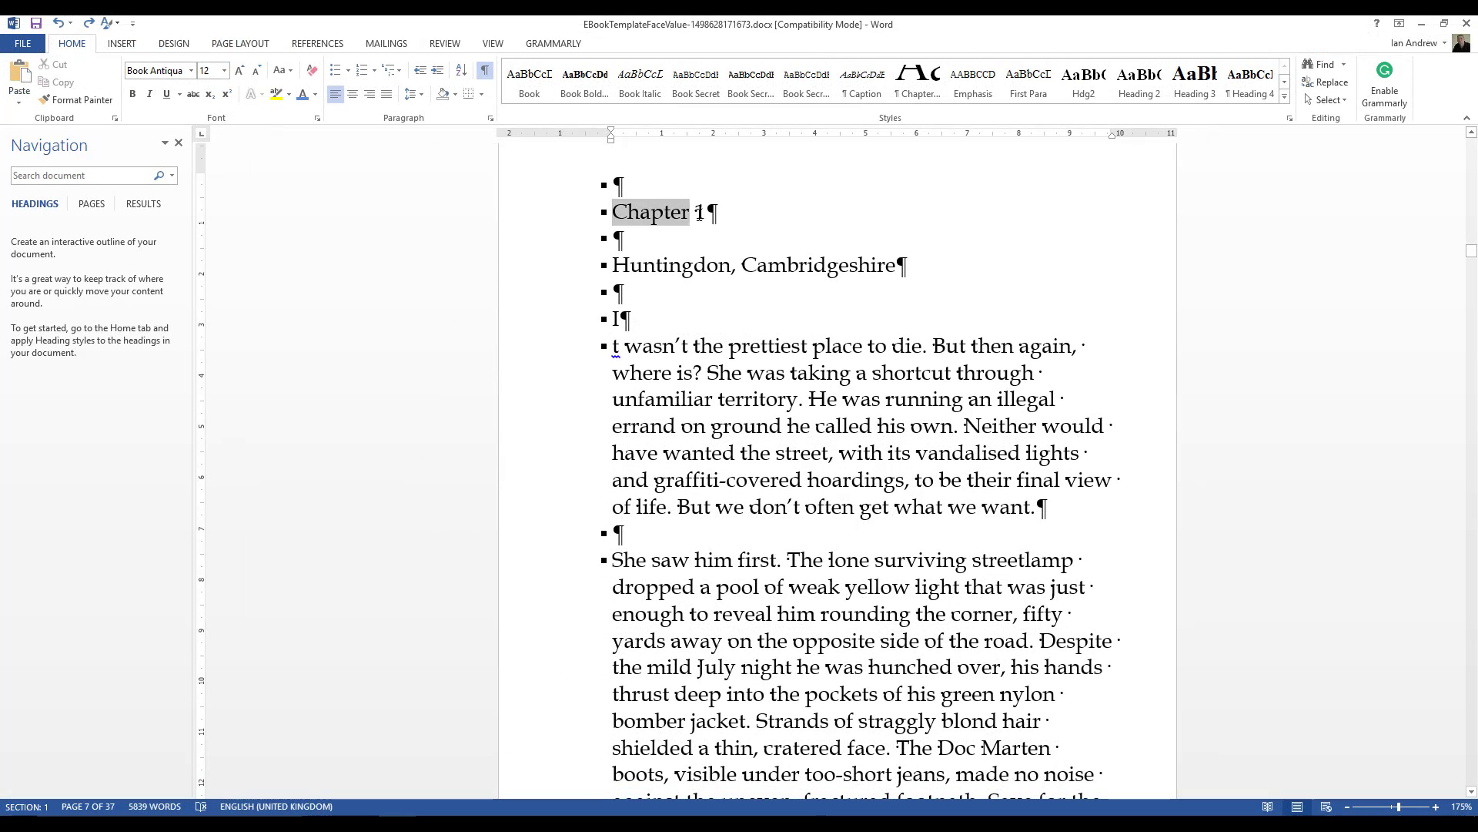
drag(699, 214, 716, 214)
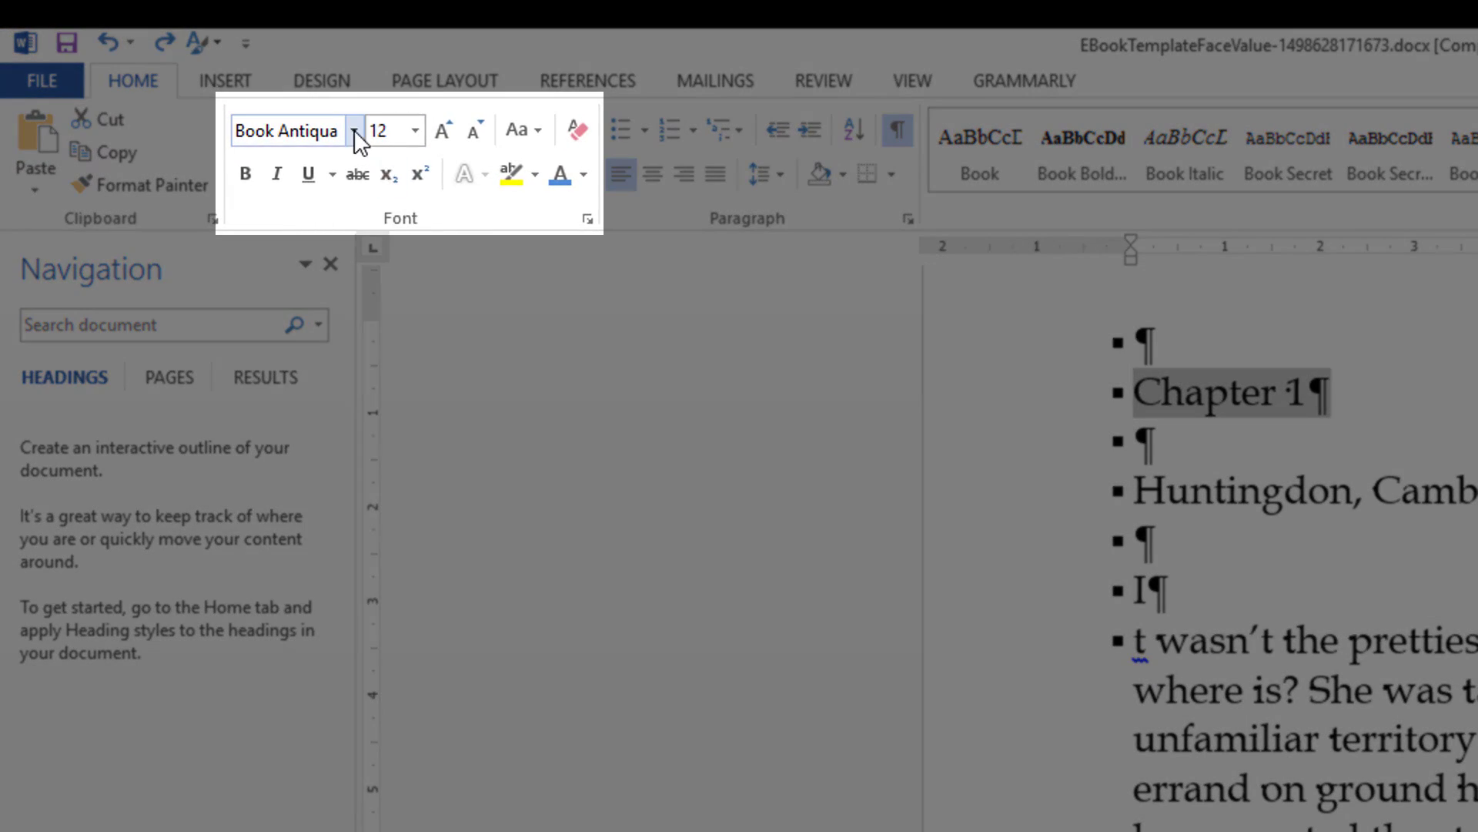
- Set the selected Chapter 1 heading to Times New Roman 36 pt, bold and centred
click(354, 129)
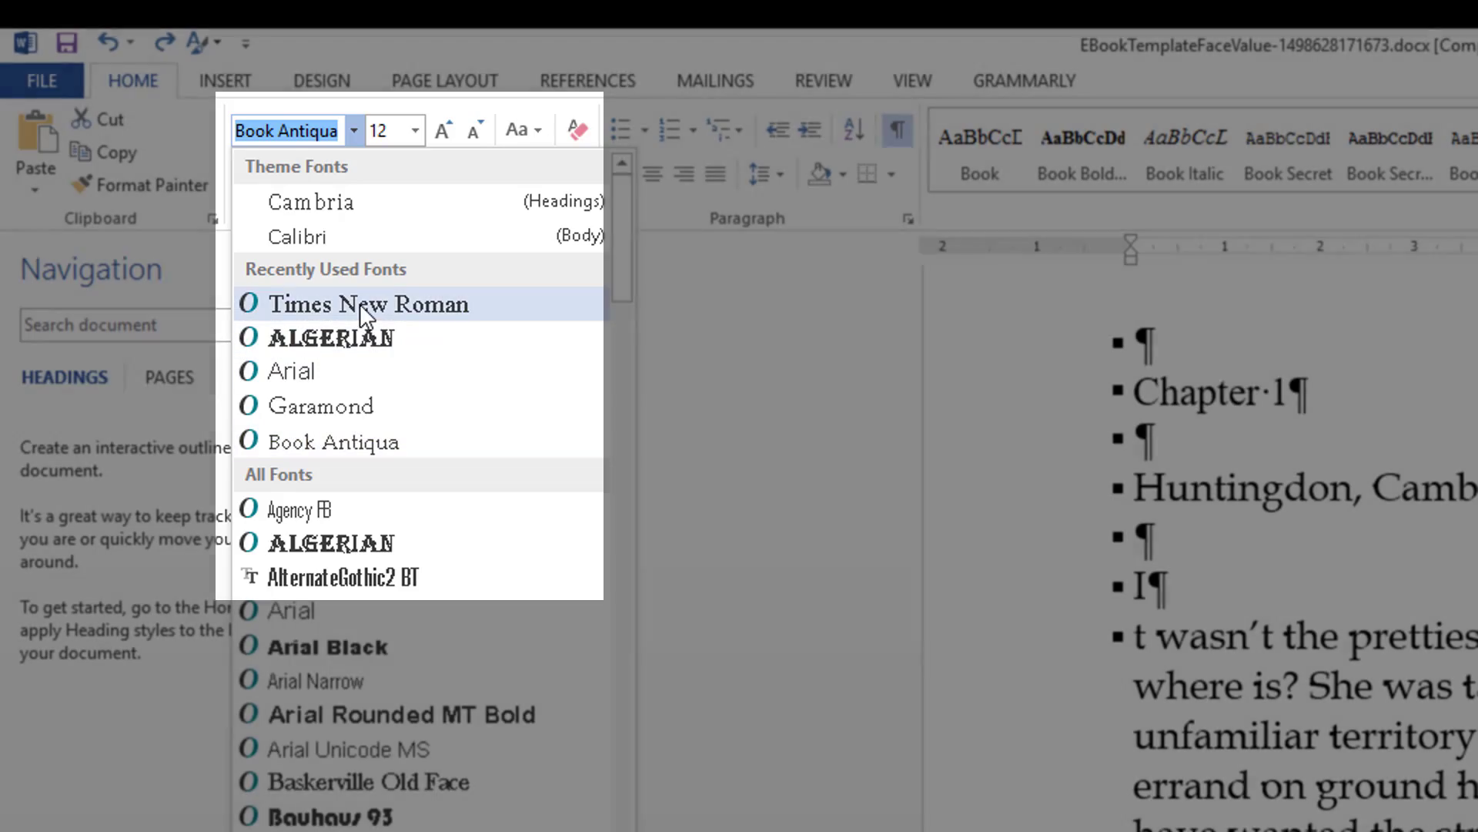
click(358, 304)
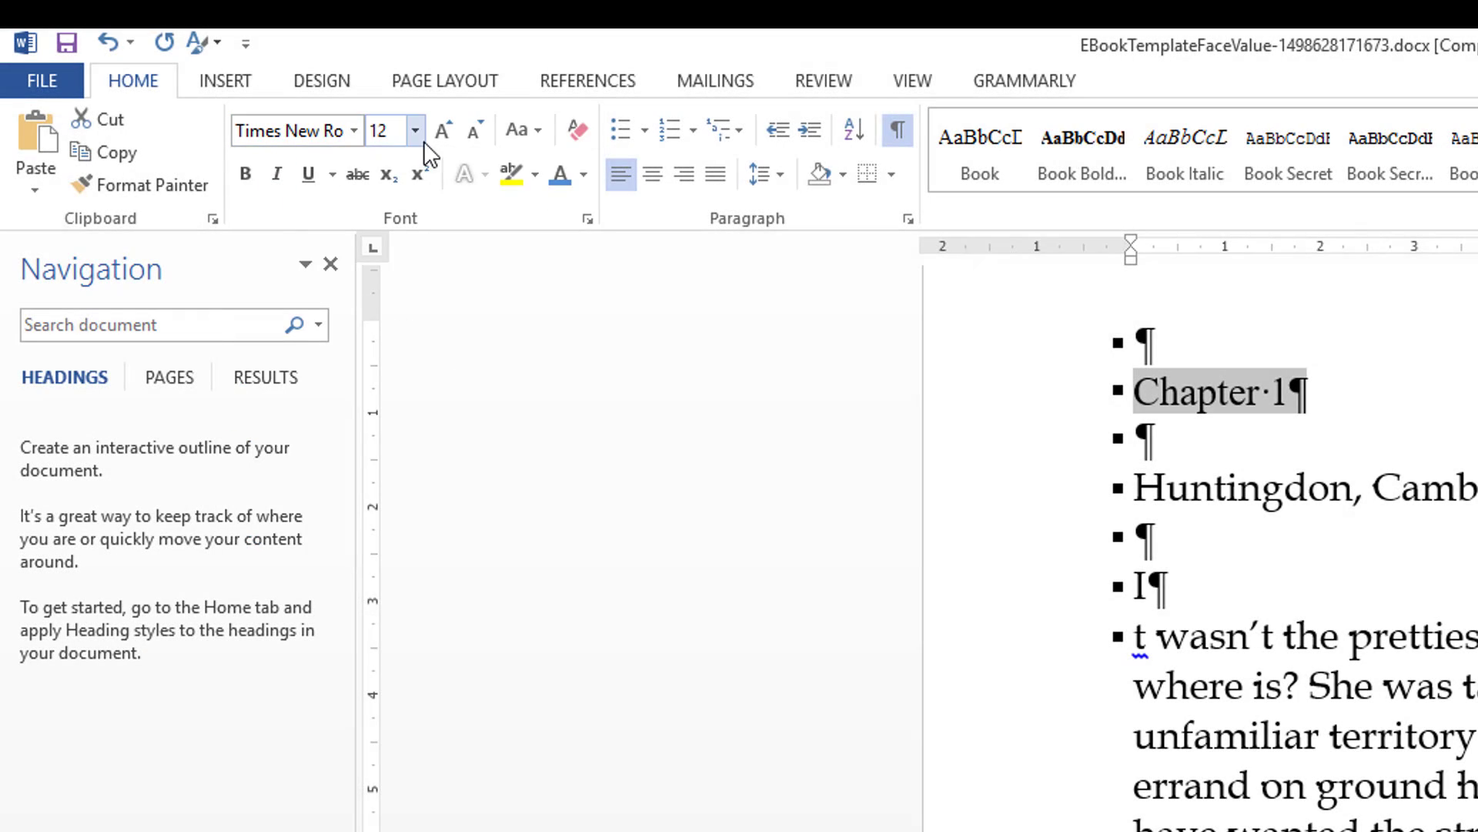
click(414, 132)
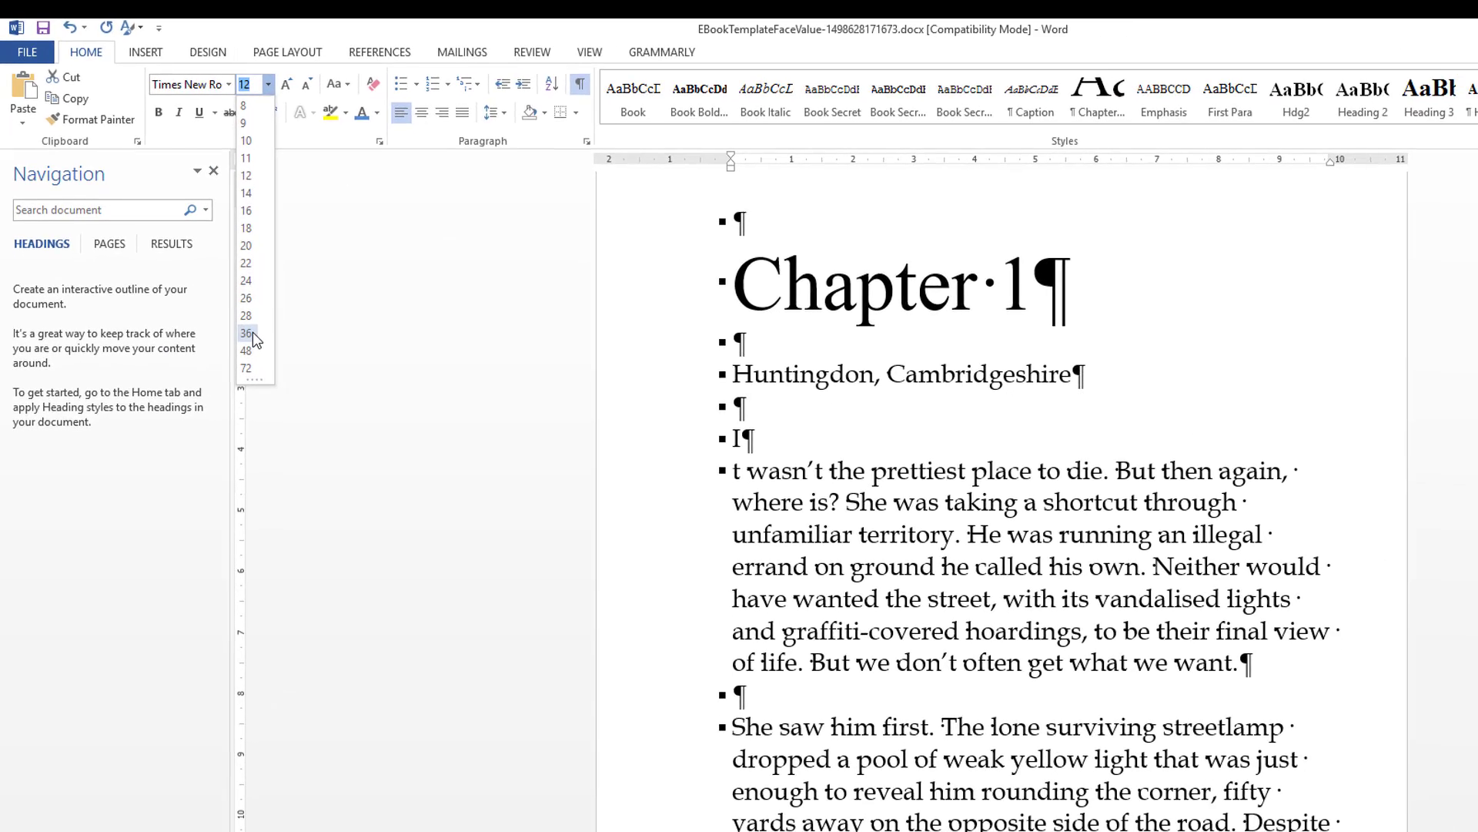
click(311, 413)
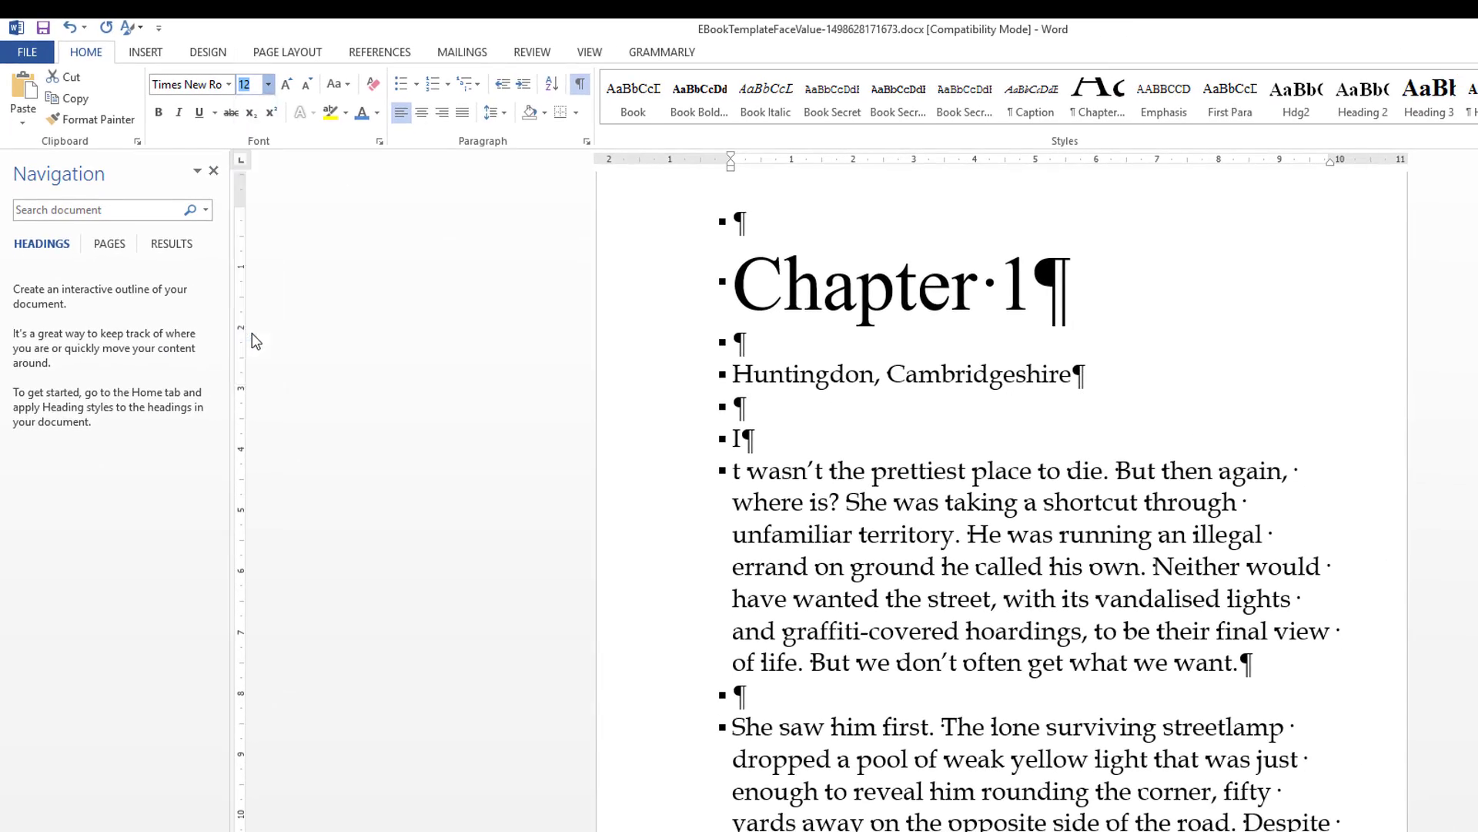
click(159, 113)
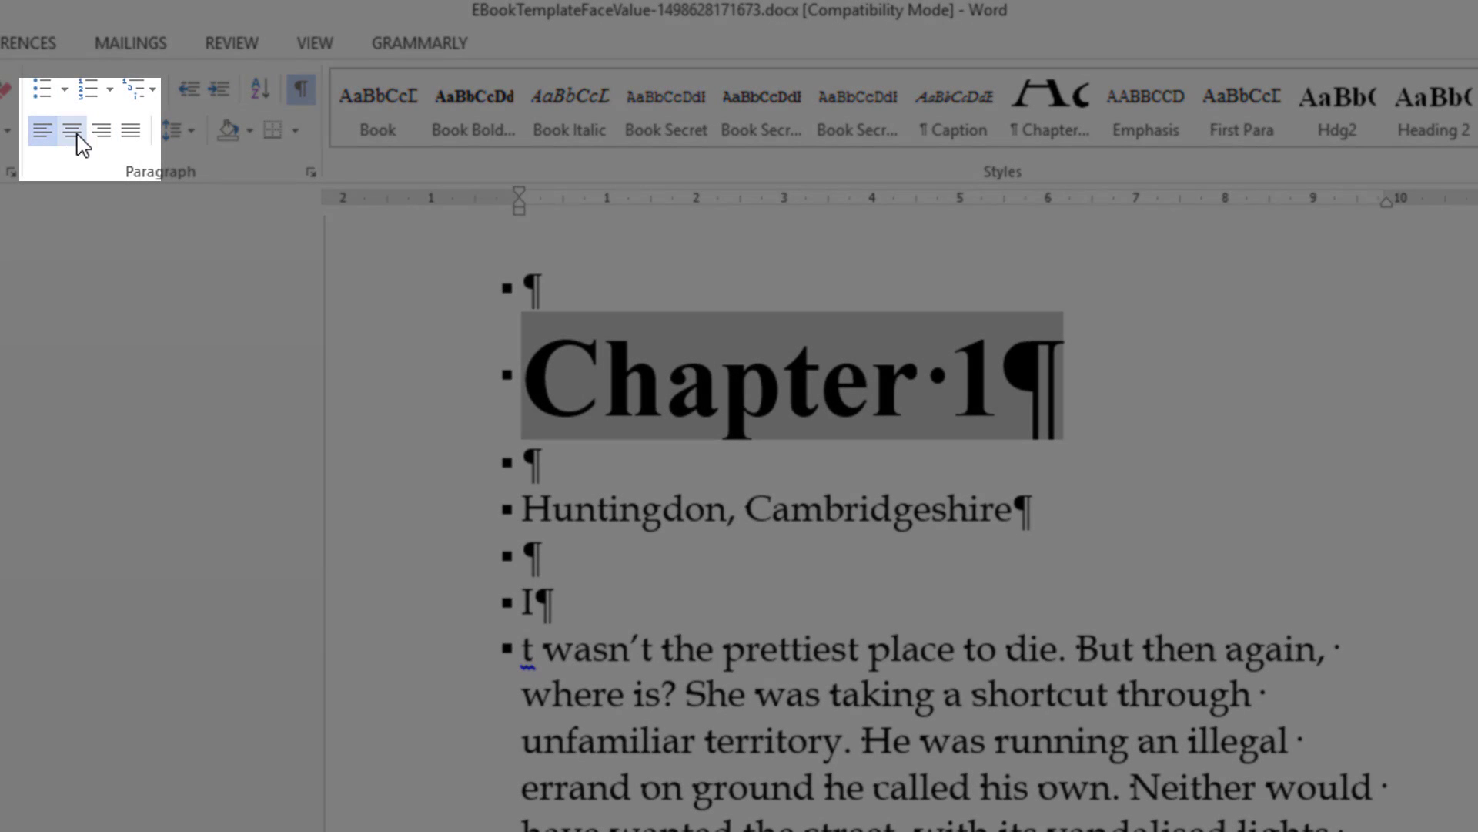
click(77, 135)
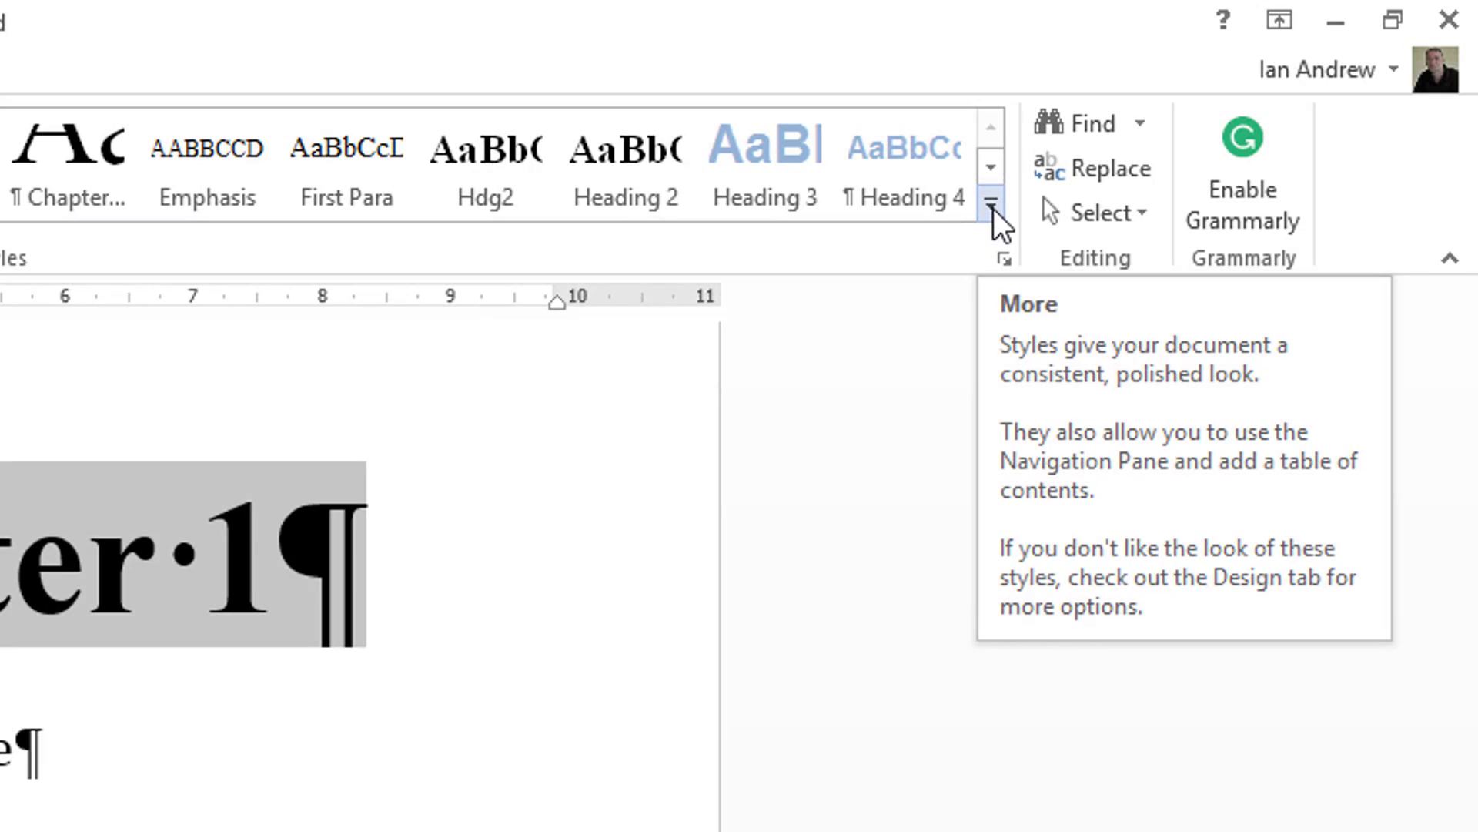
- Update Heading 1 to match the bold 36 pt Times New Roman Chapter 1 heading
click(993, 209)
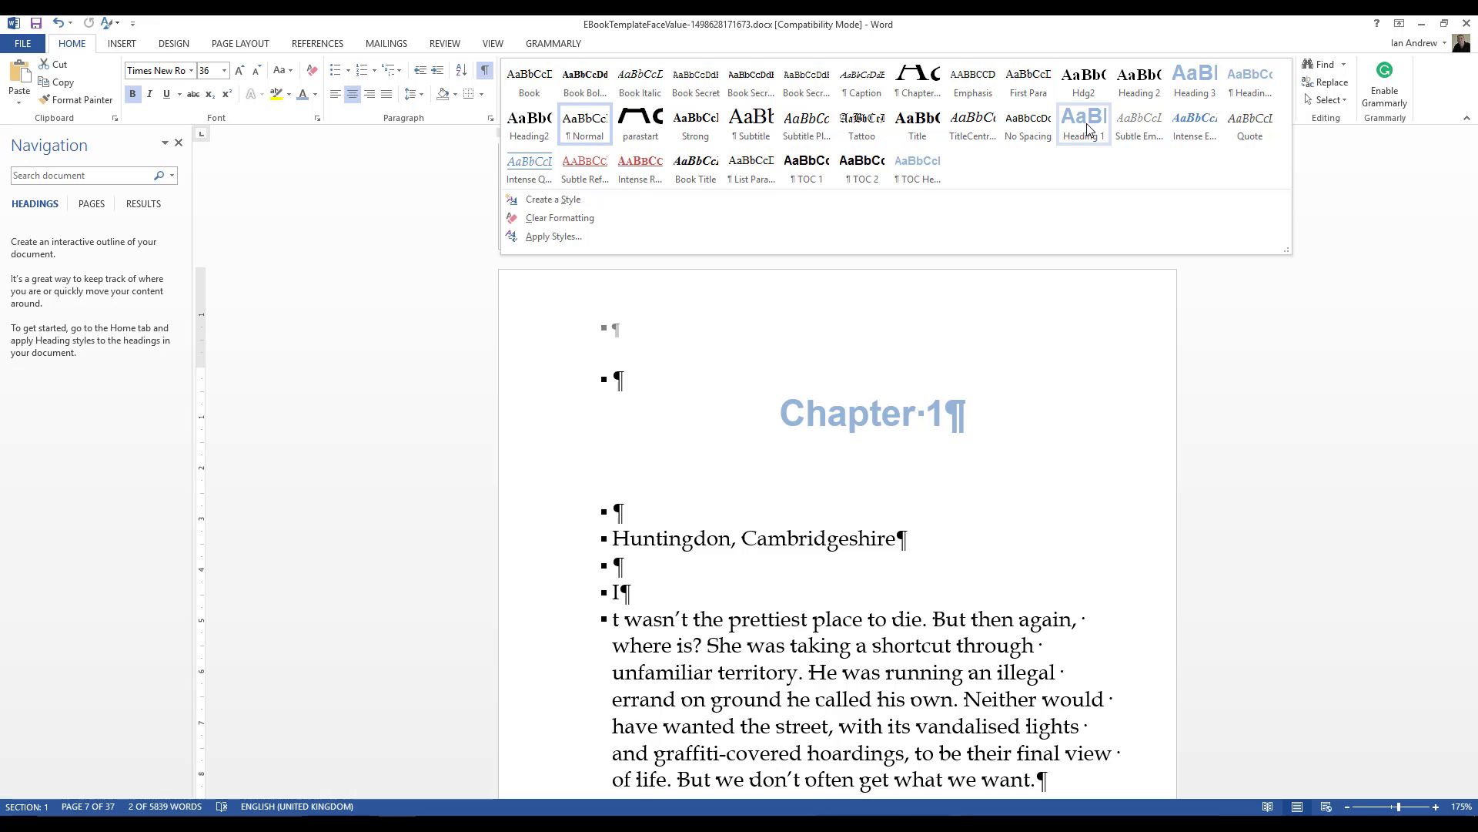
right_click(1087, 128)
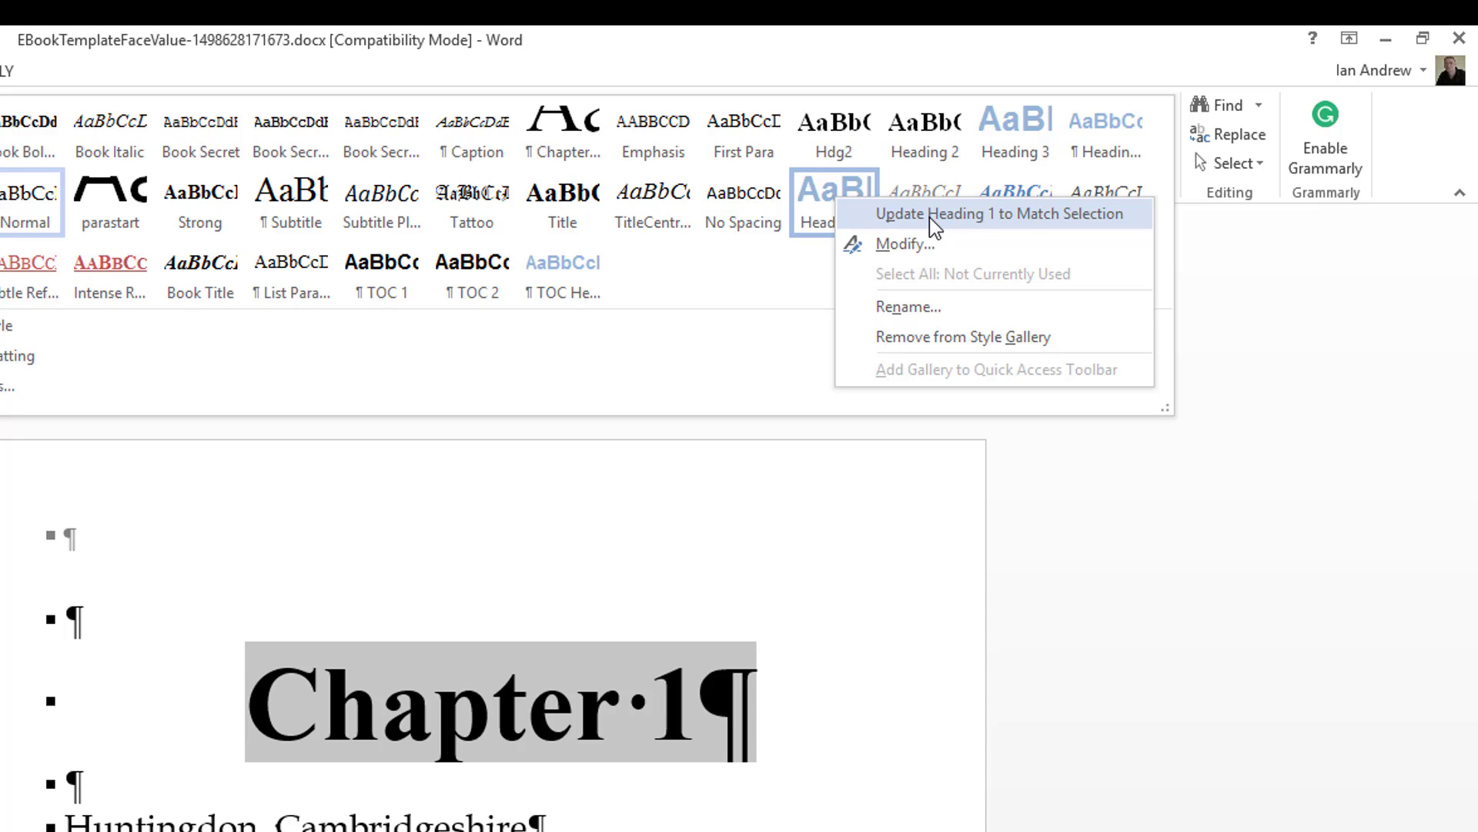
click(930, 214)
scroll(762, 654, down, 1)
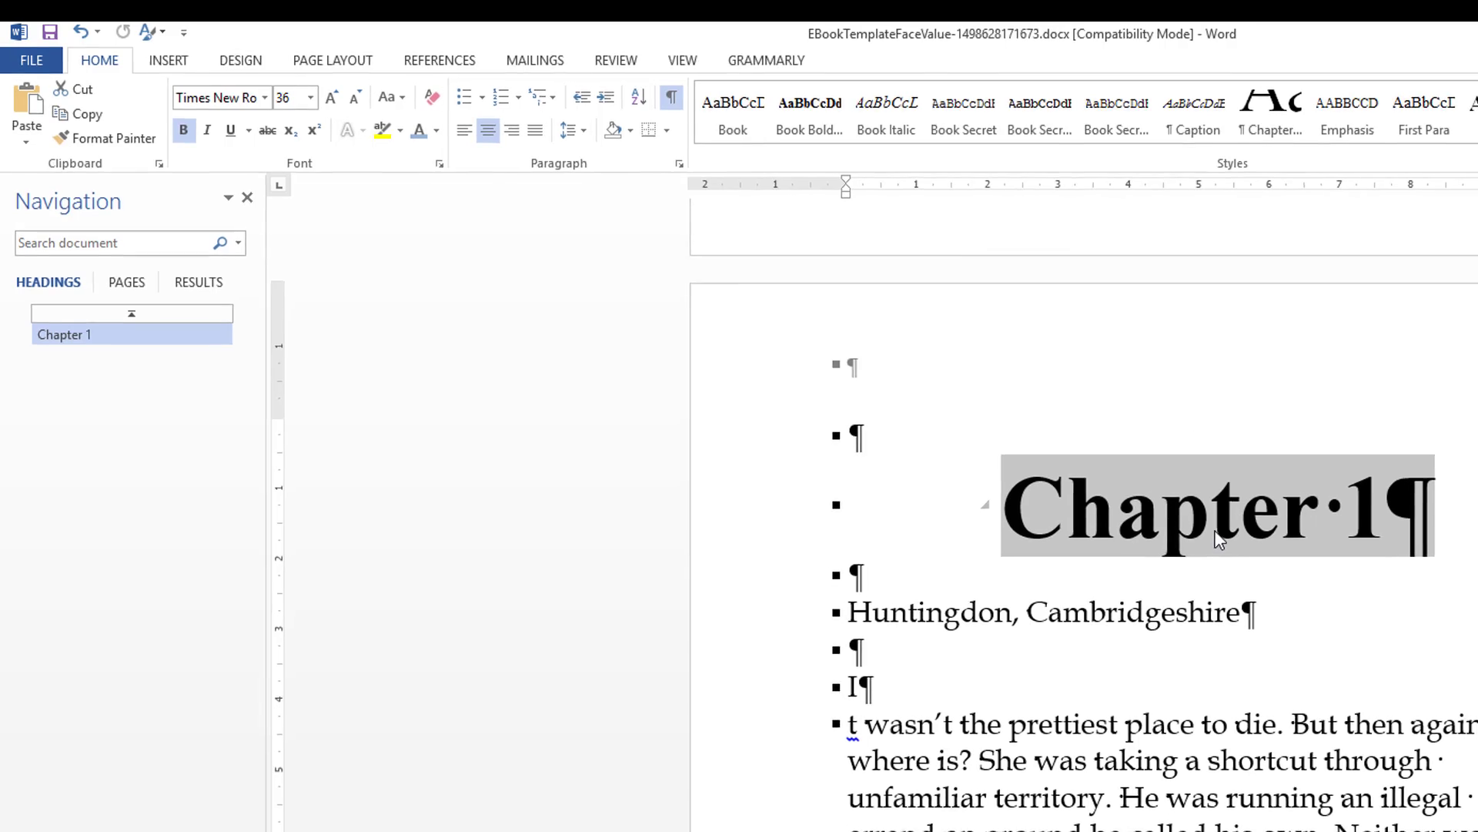
- Reselect the whole Chapter 1 heading and update Heading 1 to match it once more
drag(1004, 509, 1379, 509)
mouse_move(992, 368)
mouse_down()
mouse_move(1035, 368)
mouse_move(999, 370)
mouse_up()
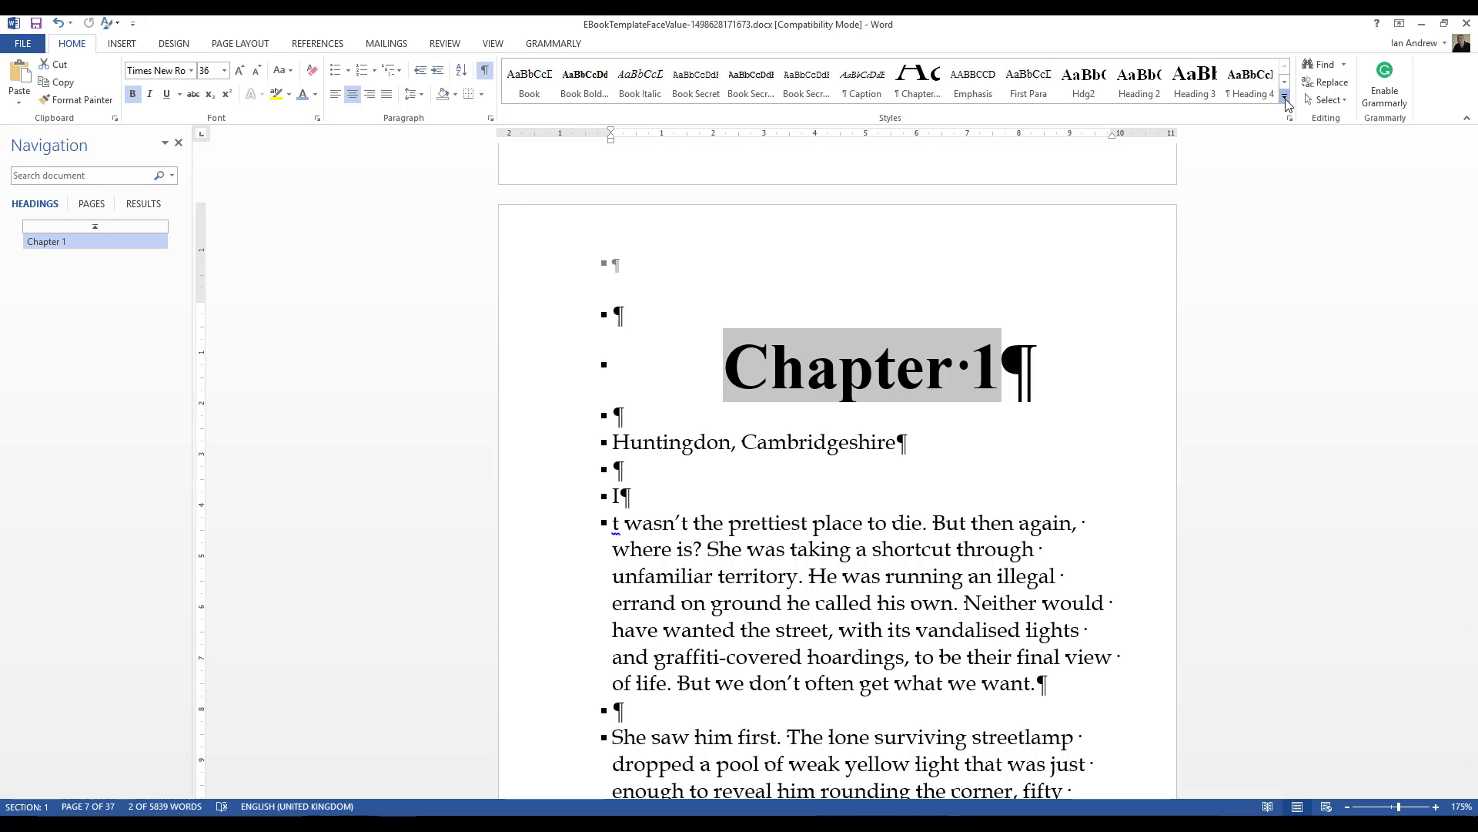
click(1286, 99)
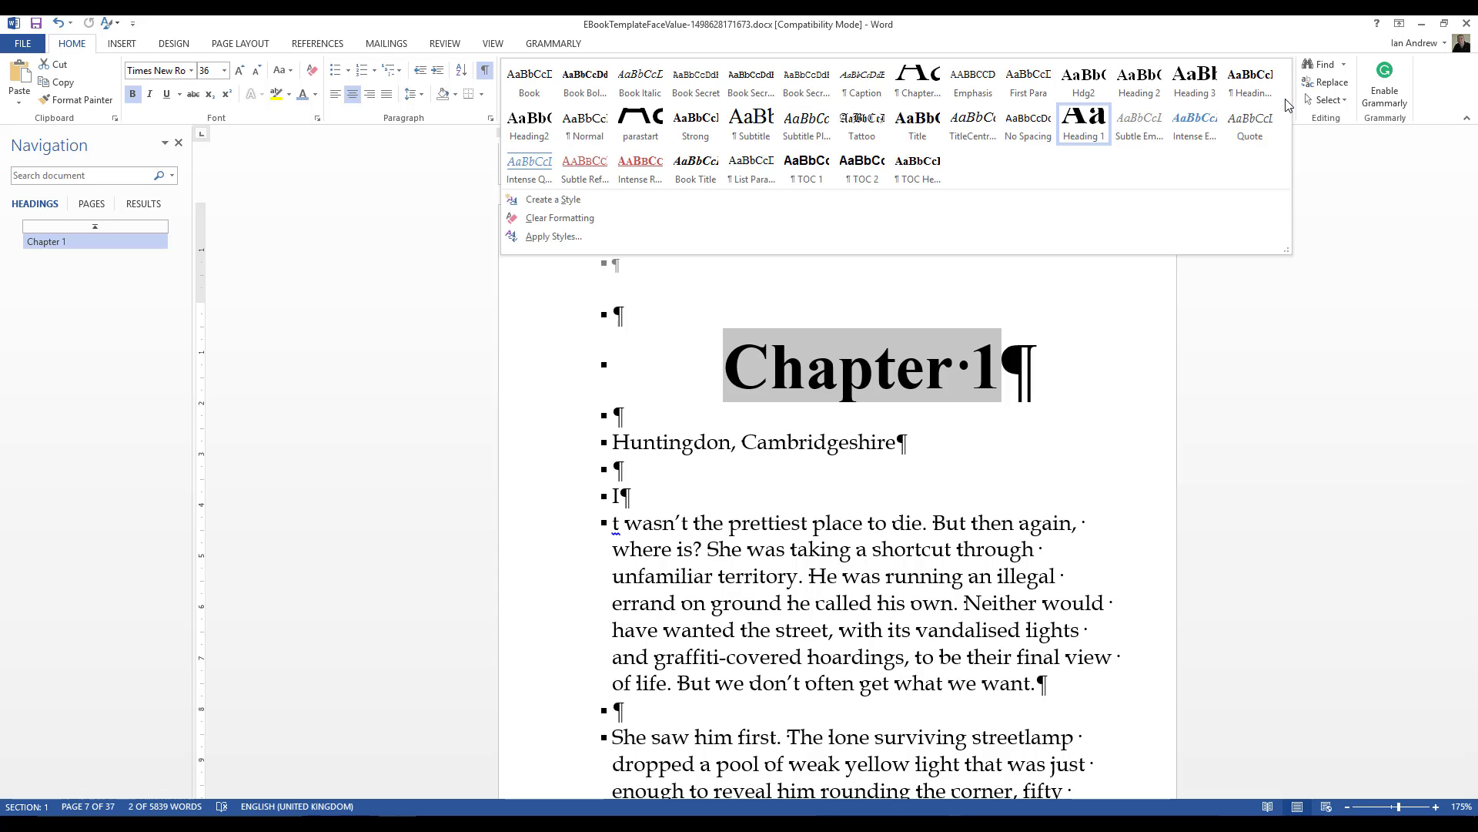
right_click(1098, 126)
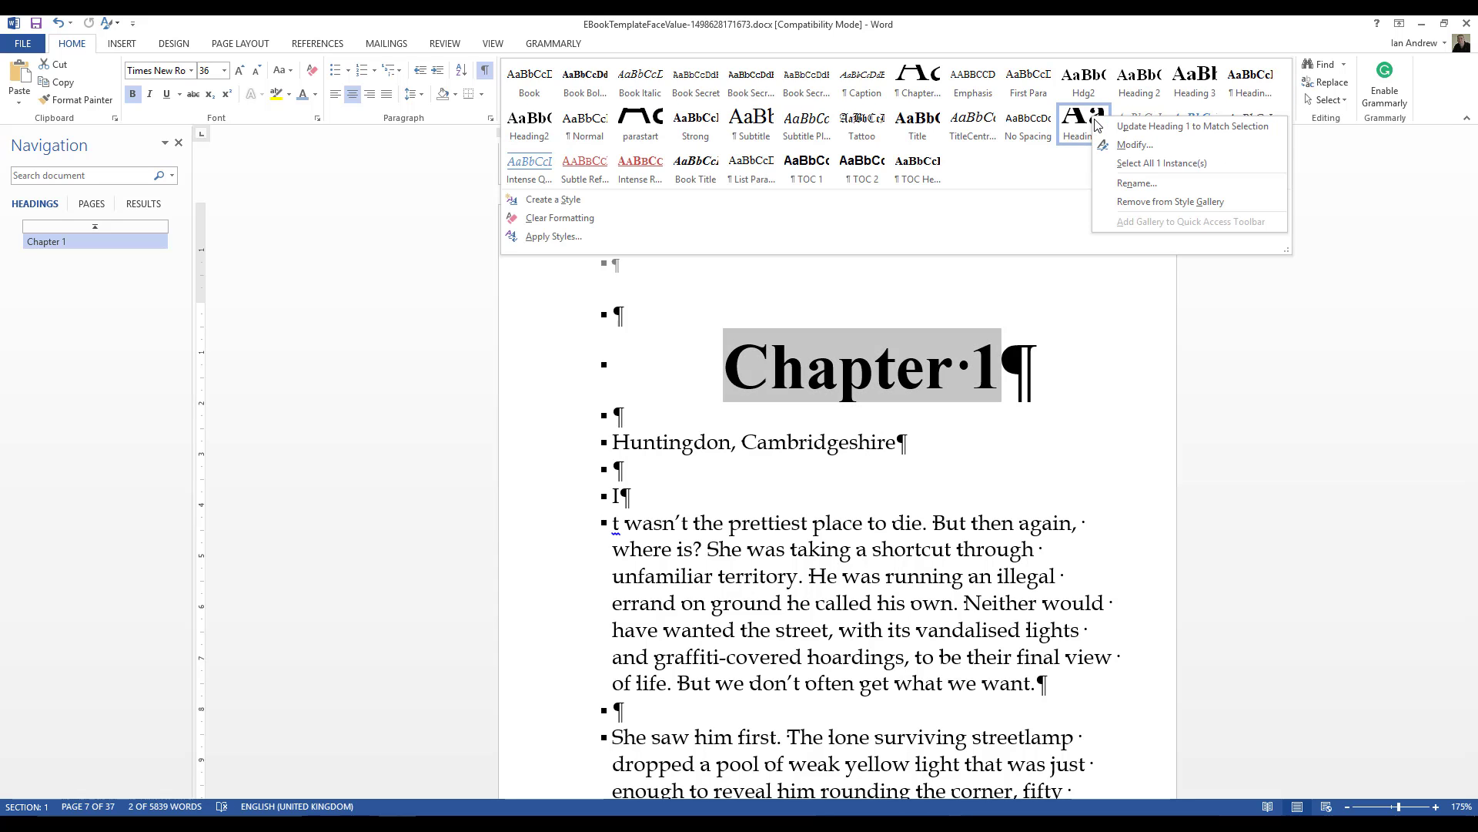
click(1152, 128)
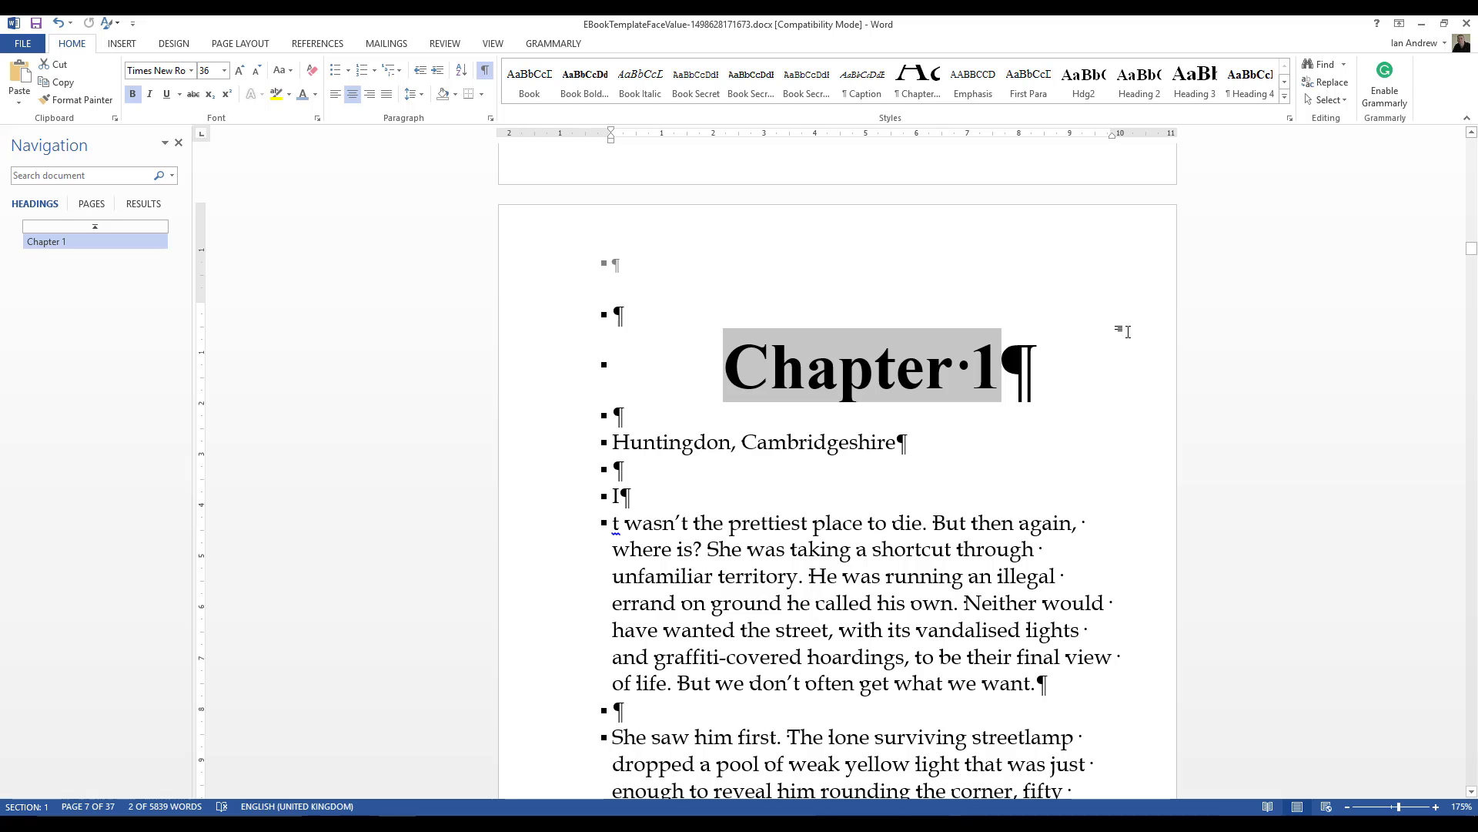
key(ctrl+shift+Down)
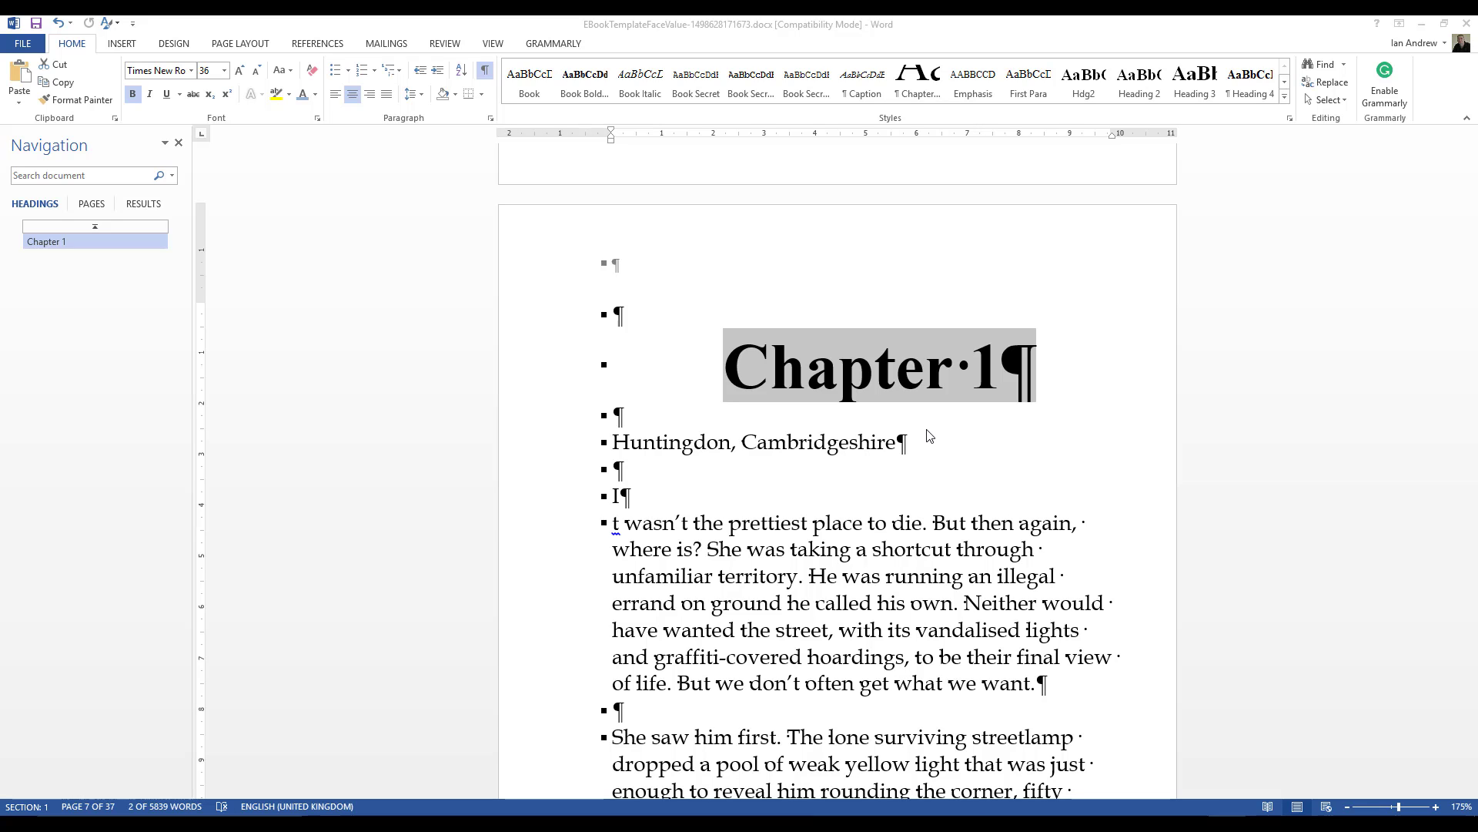
- Scroll to page 15, where chapter 2 opens with a bare '2' above 'Saturday Morning. Camden, London'
scroll(927, 431, down, 15)
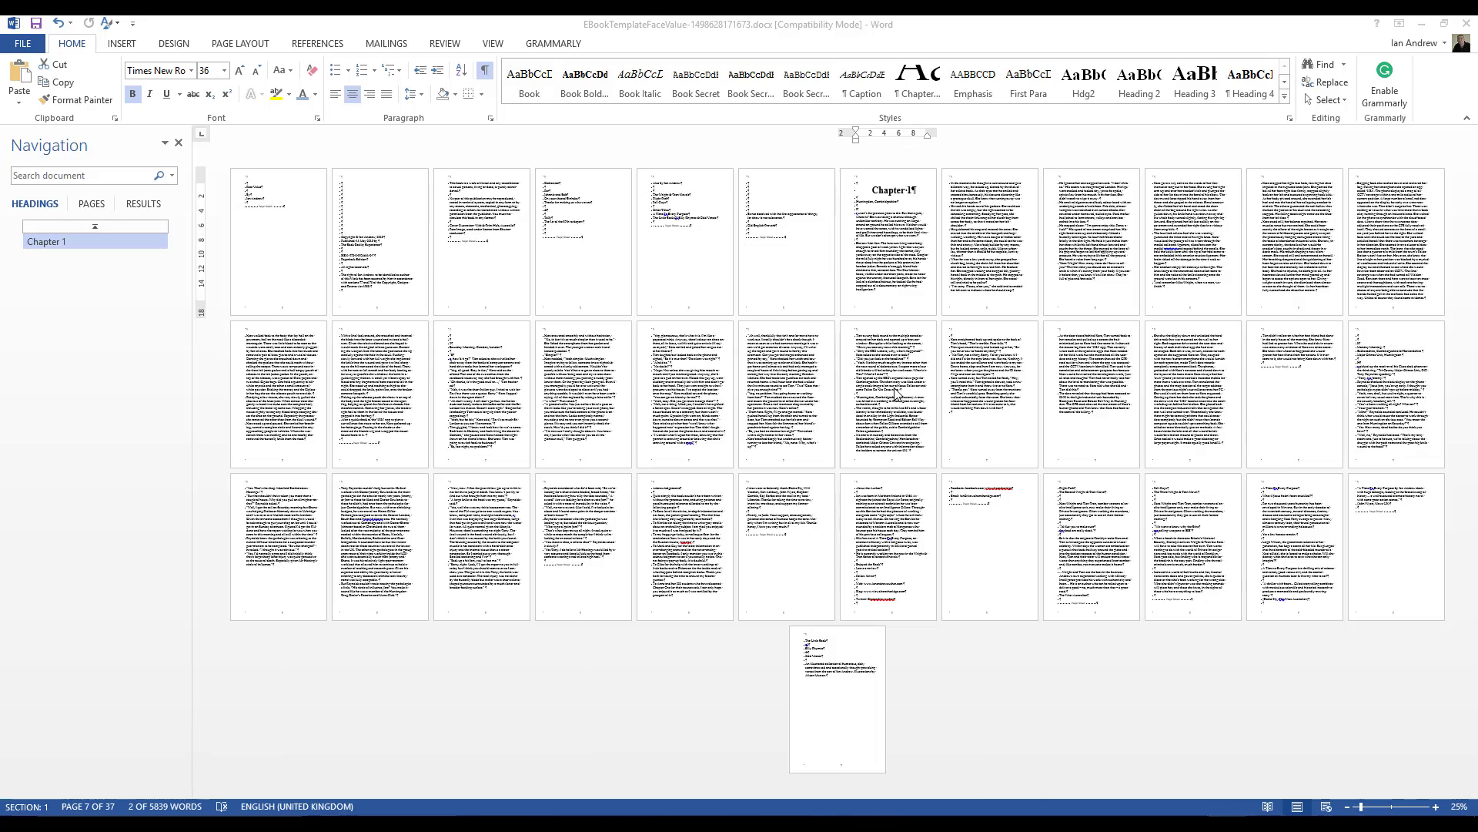
scroll(904, 391, up, 1)
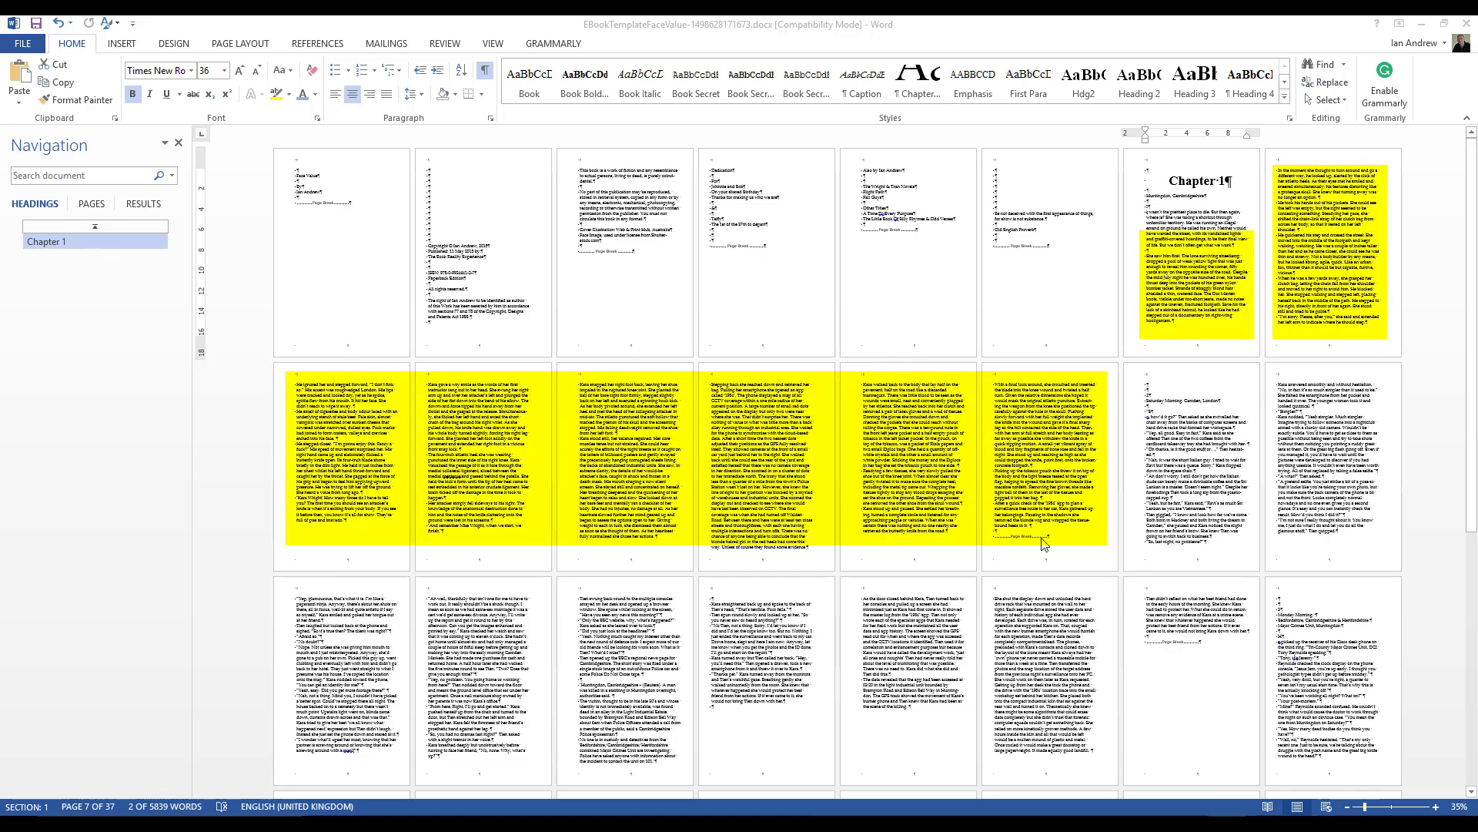
drag(1011, 545, 1110, 487)
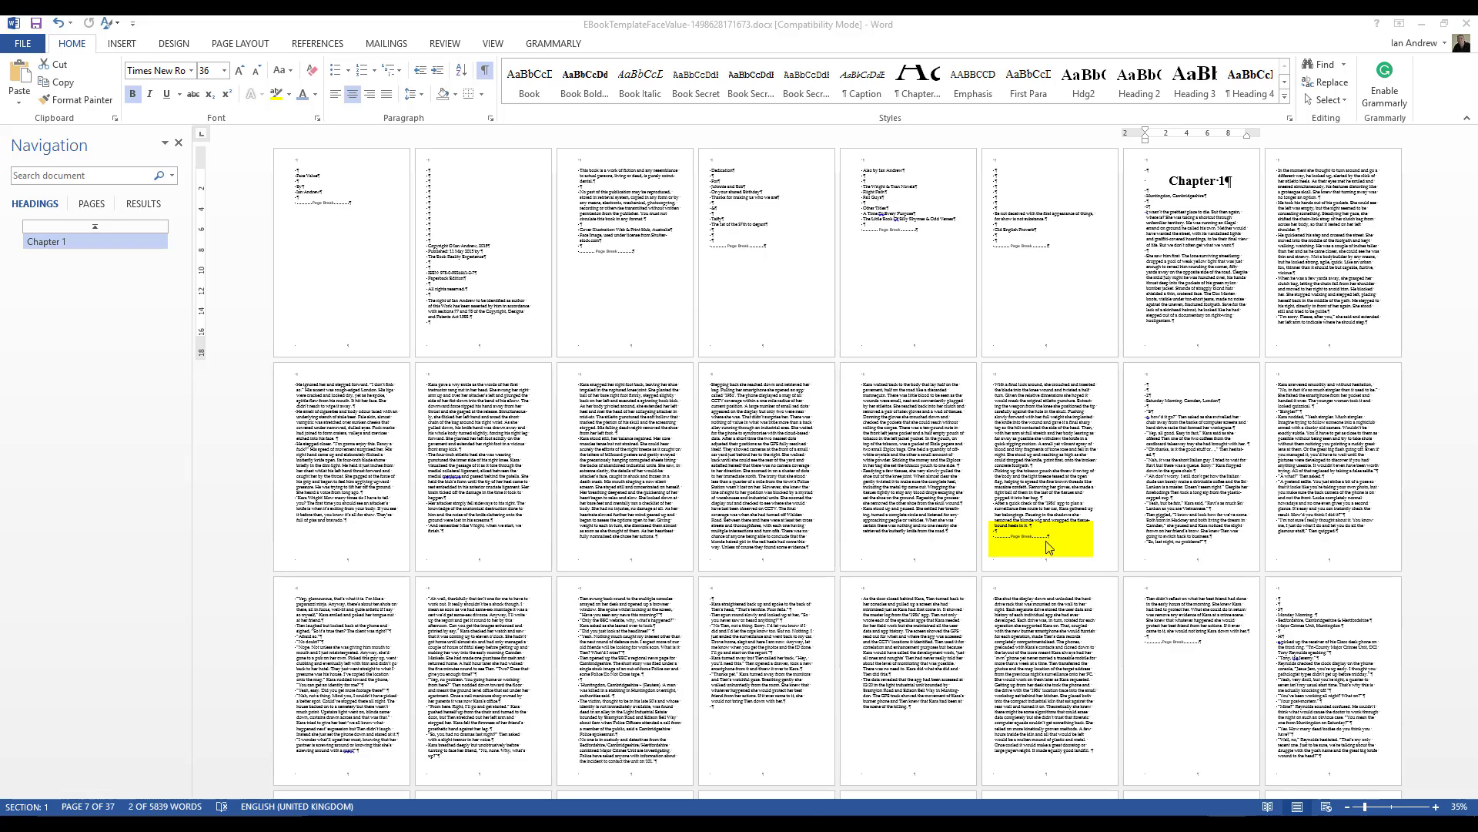
click(1155, 403)
double_click(1155, 401)
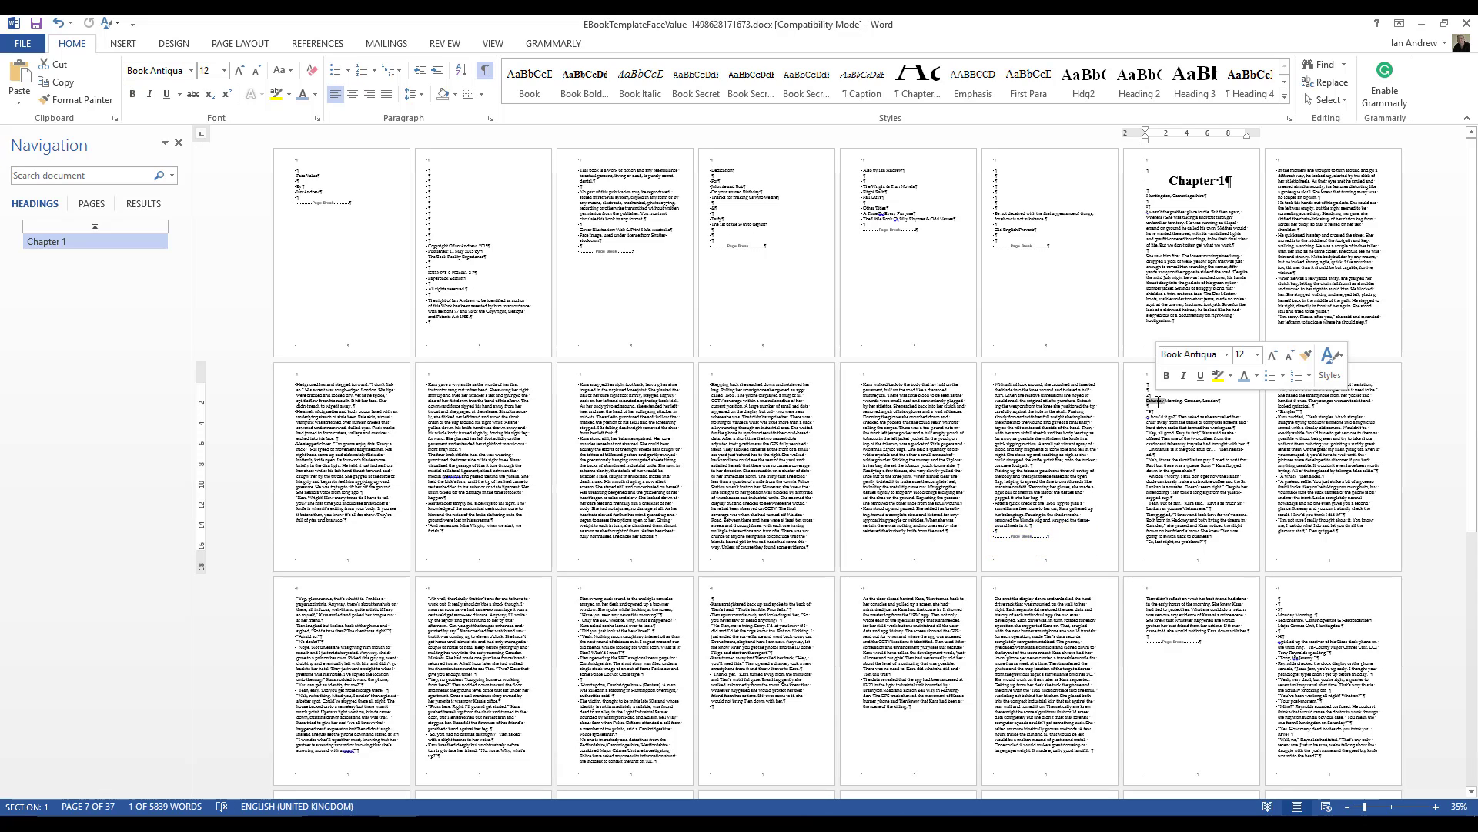
click(1149, 398)
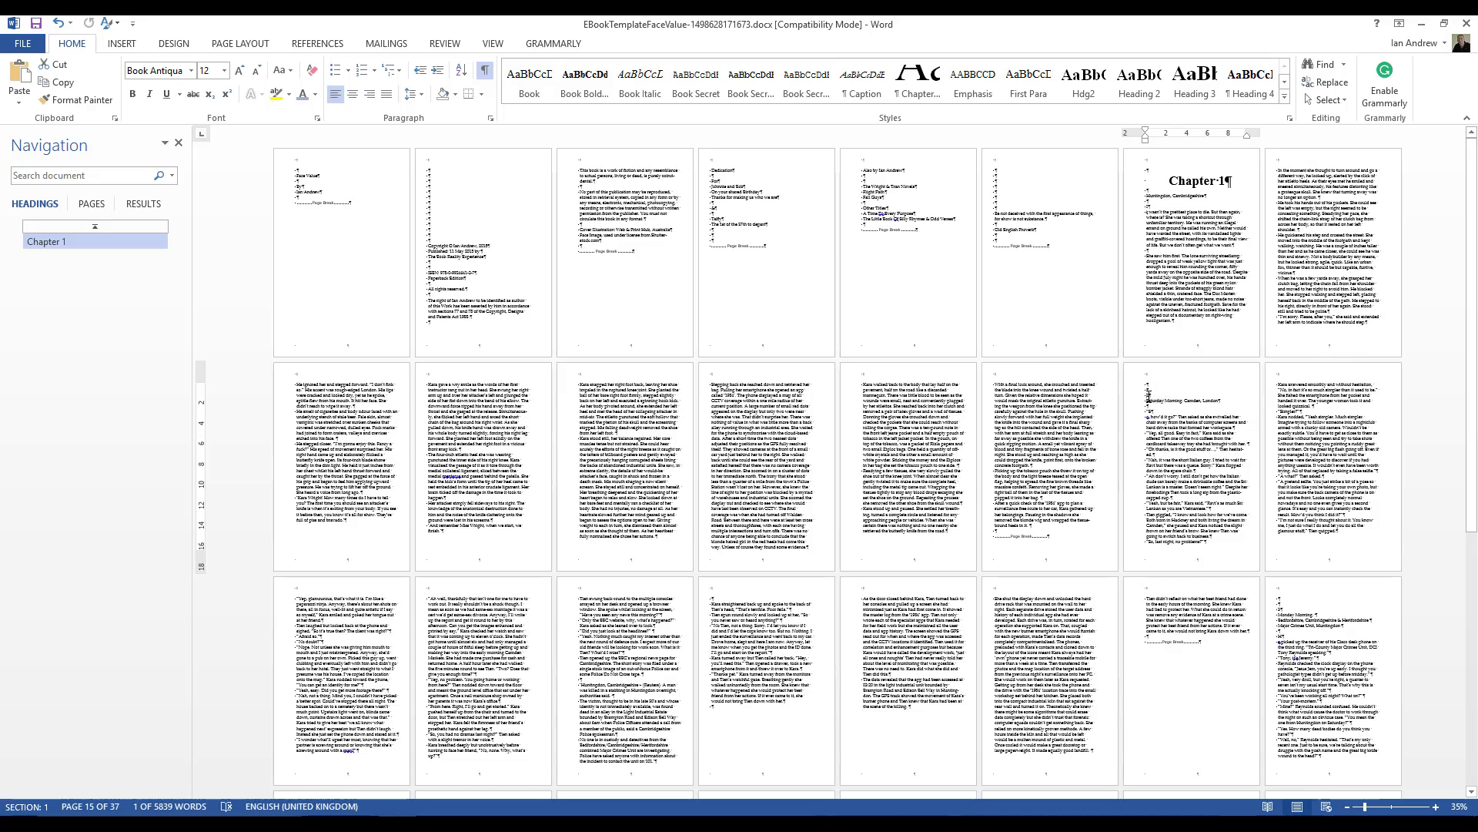
ctrl+scroll(1148, 398, up, 4)
ctrl+scroll(1148, 398, up, 7)
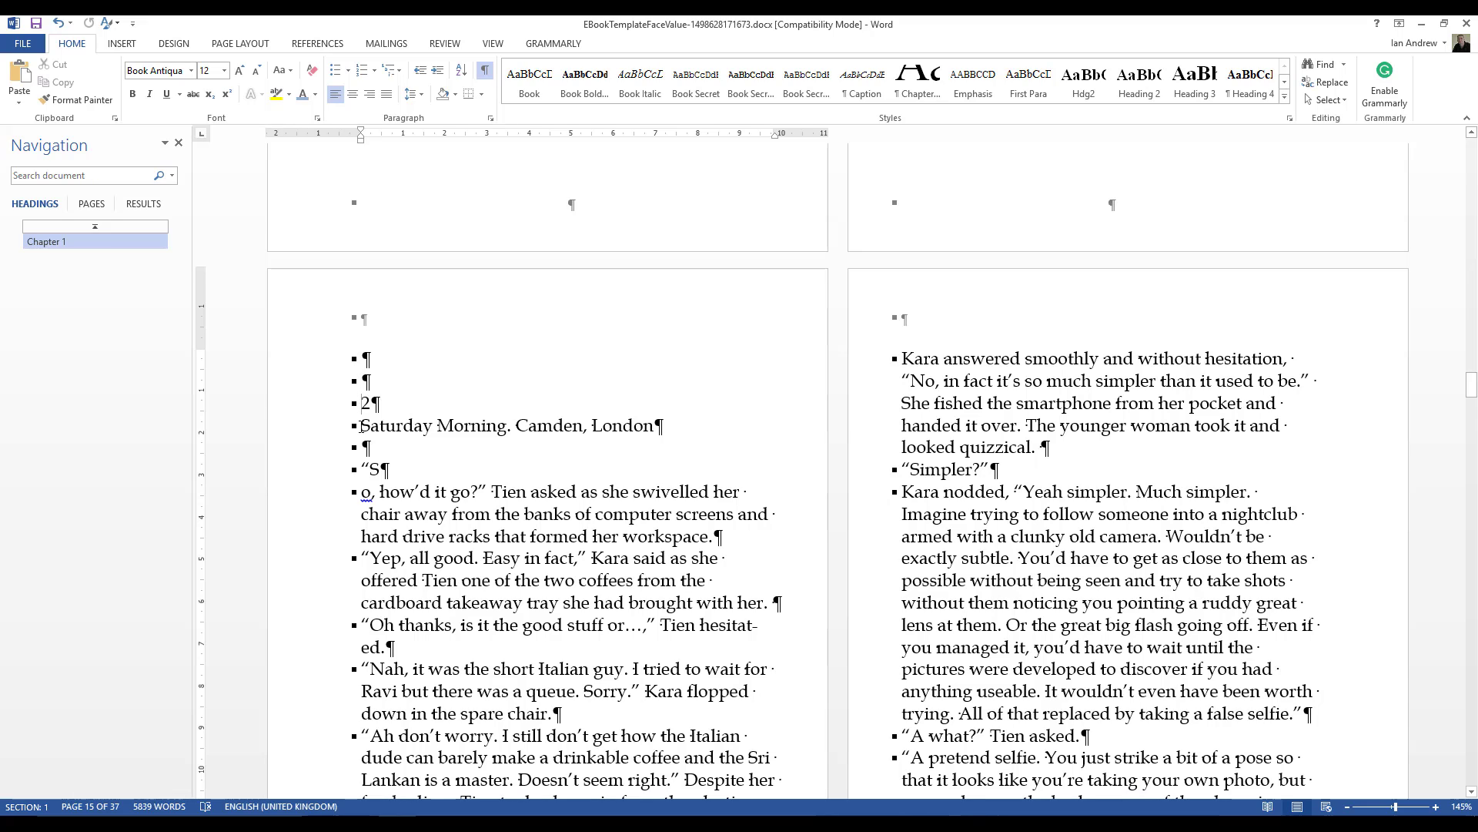
- Remove a blank line above the 2, add one below it, and make it read 'Chapter 2'
drag(363, 429, 583, 426)
click(362, 380)
key(BackSpace)
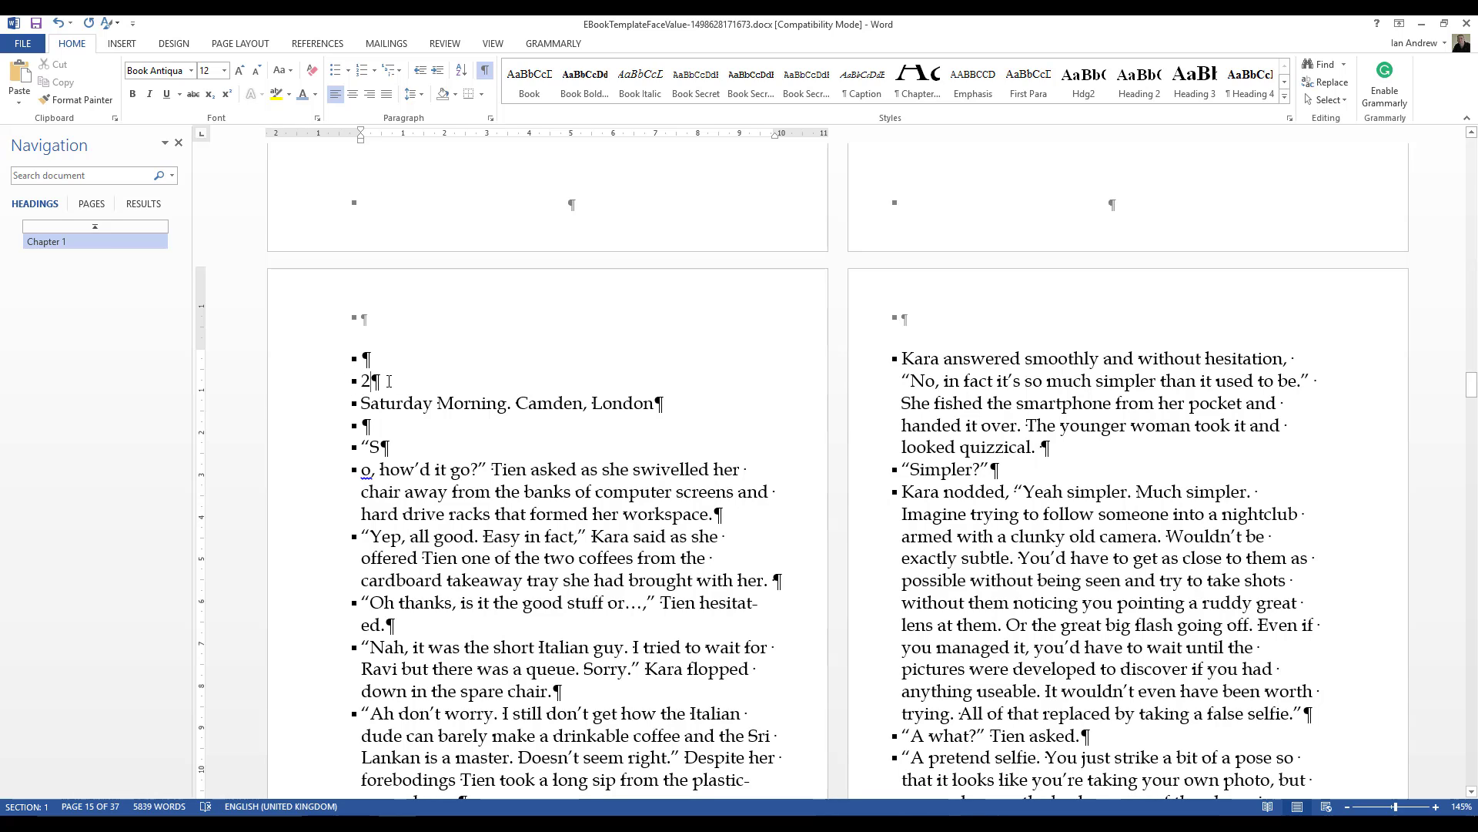
key(Return)
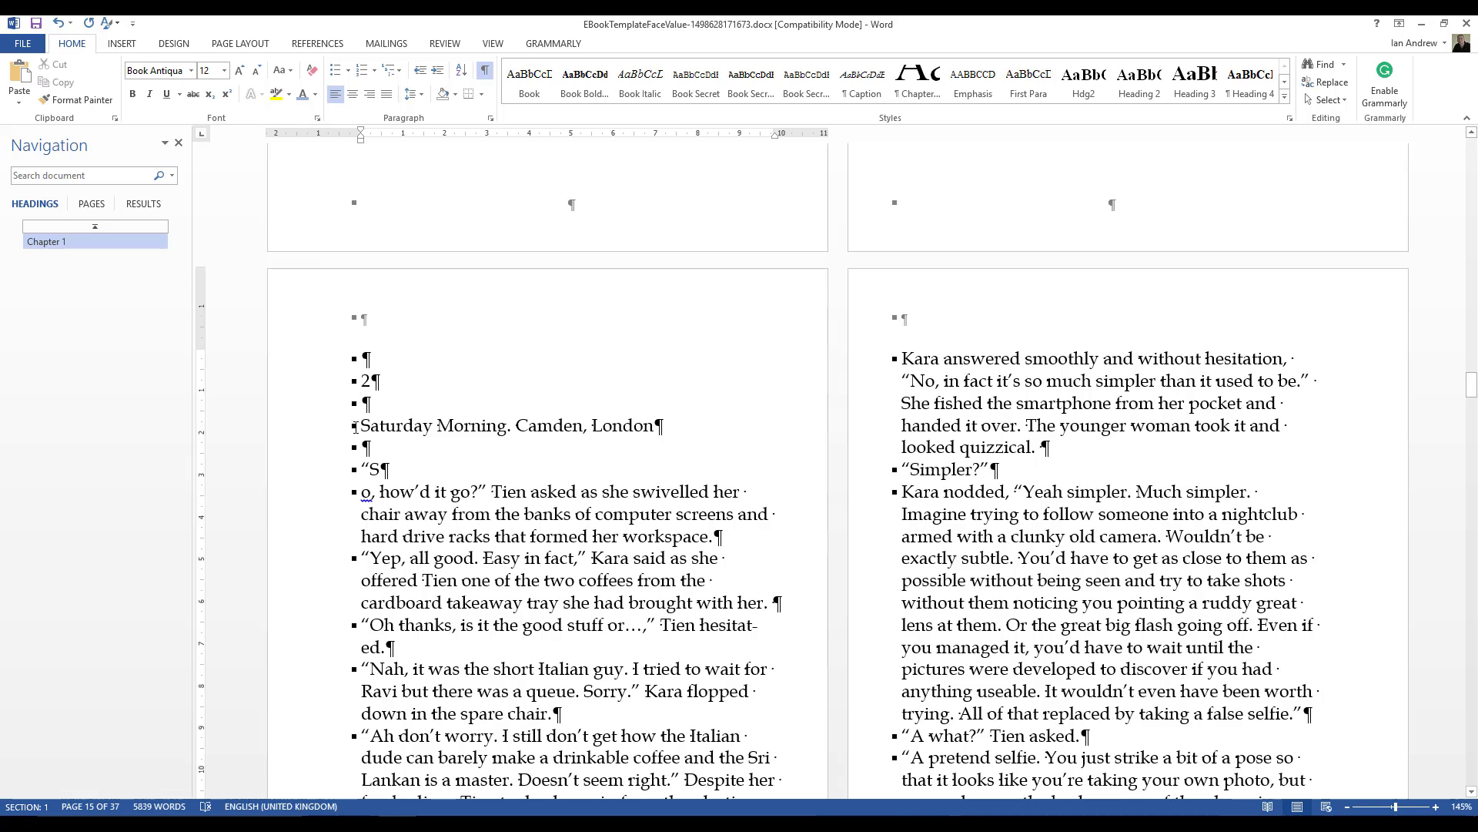
click(362, 380)
text(Chapter)
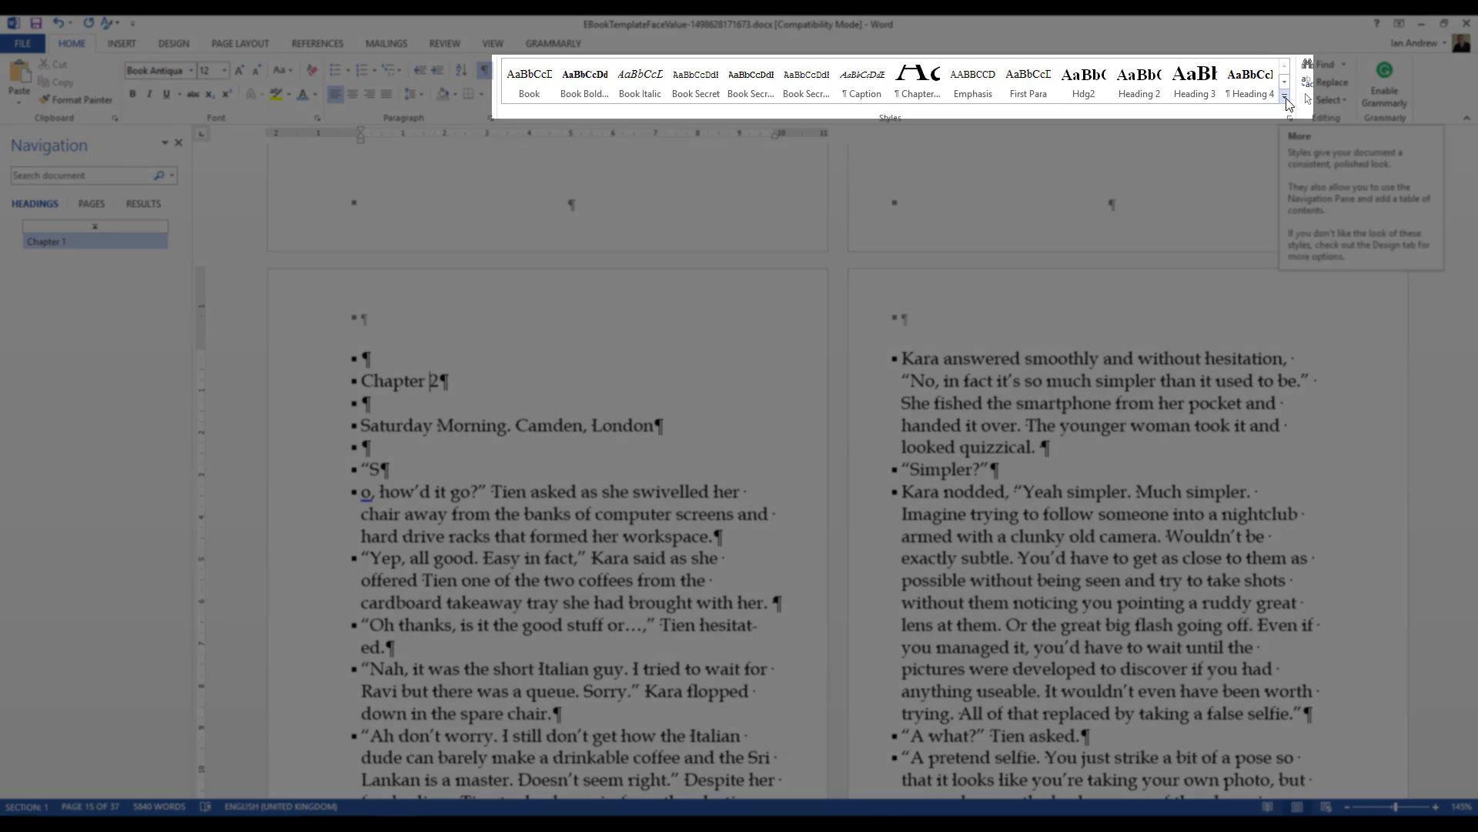
- Apply the Heading 1 style to the Chapter 2 line and check it in the headings list
click(1285, 98)
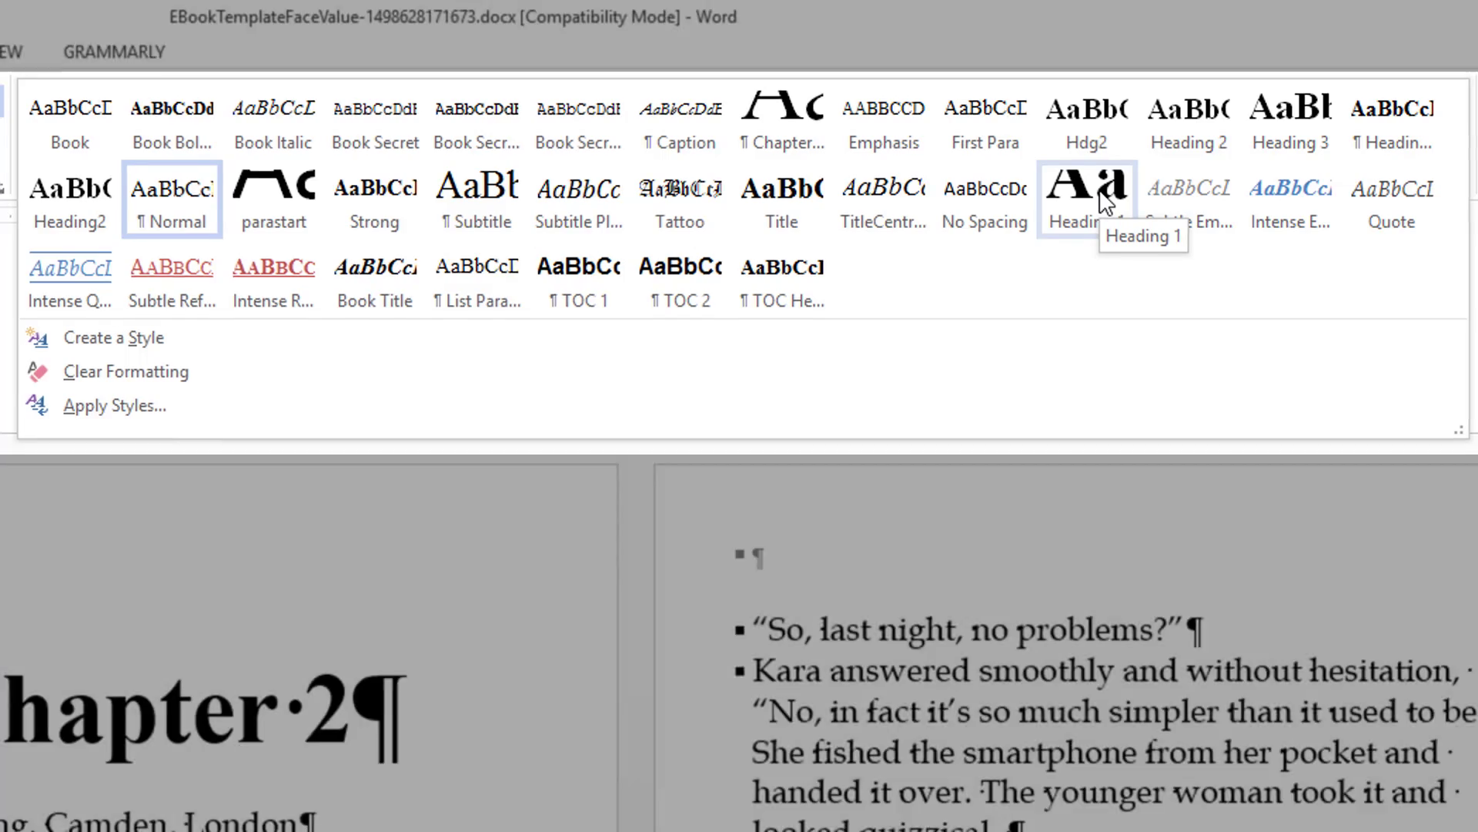
click(1101, 196)
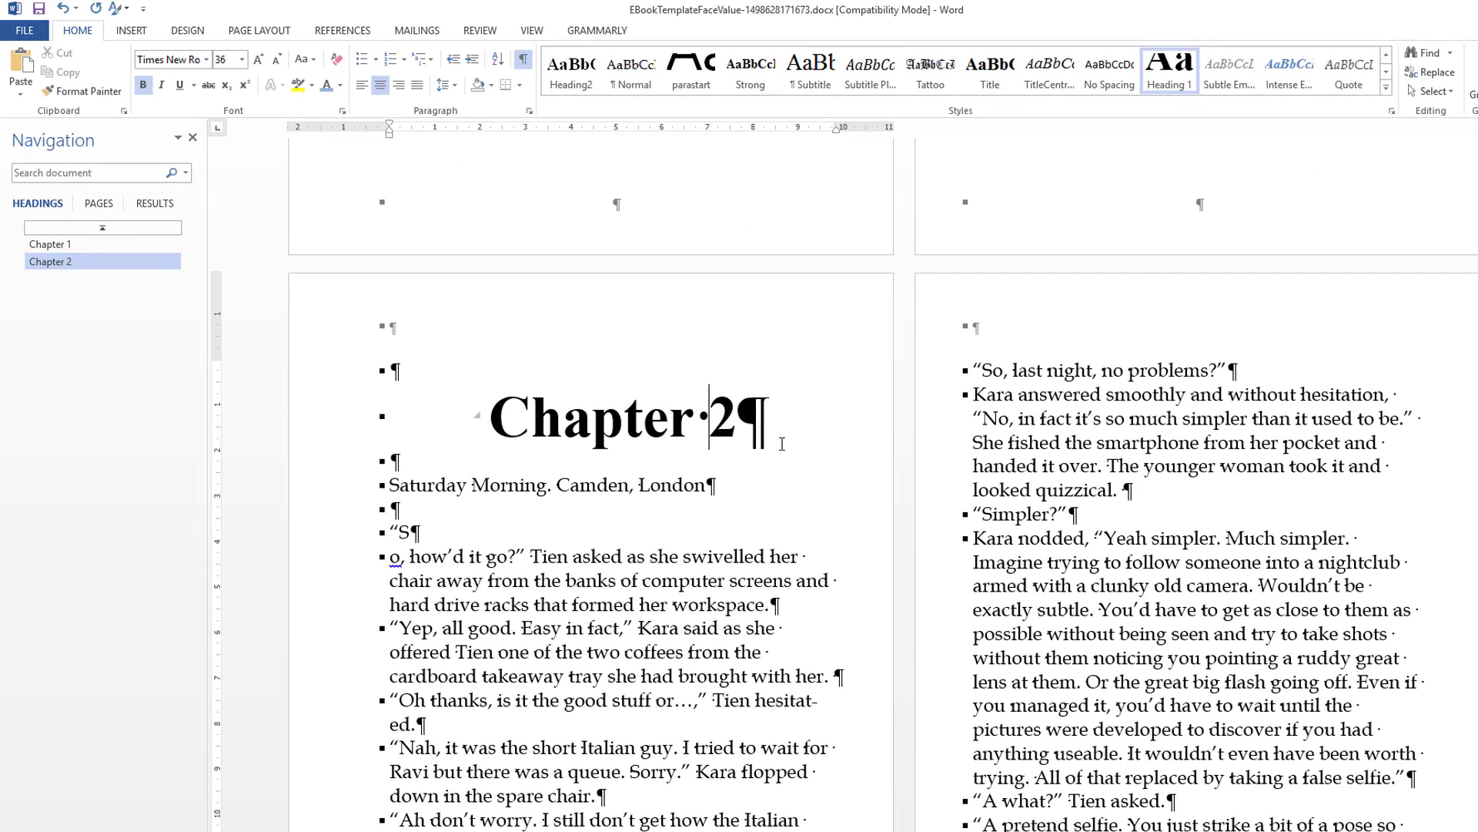
click(69, 262)
- Move down through the manuscript to the page where chapter 3 begins
scroll(872, 445, down, 3)
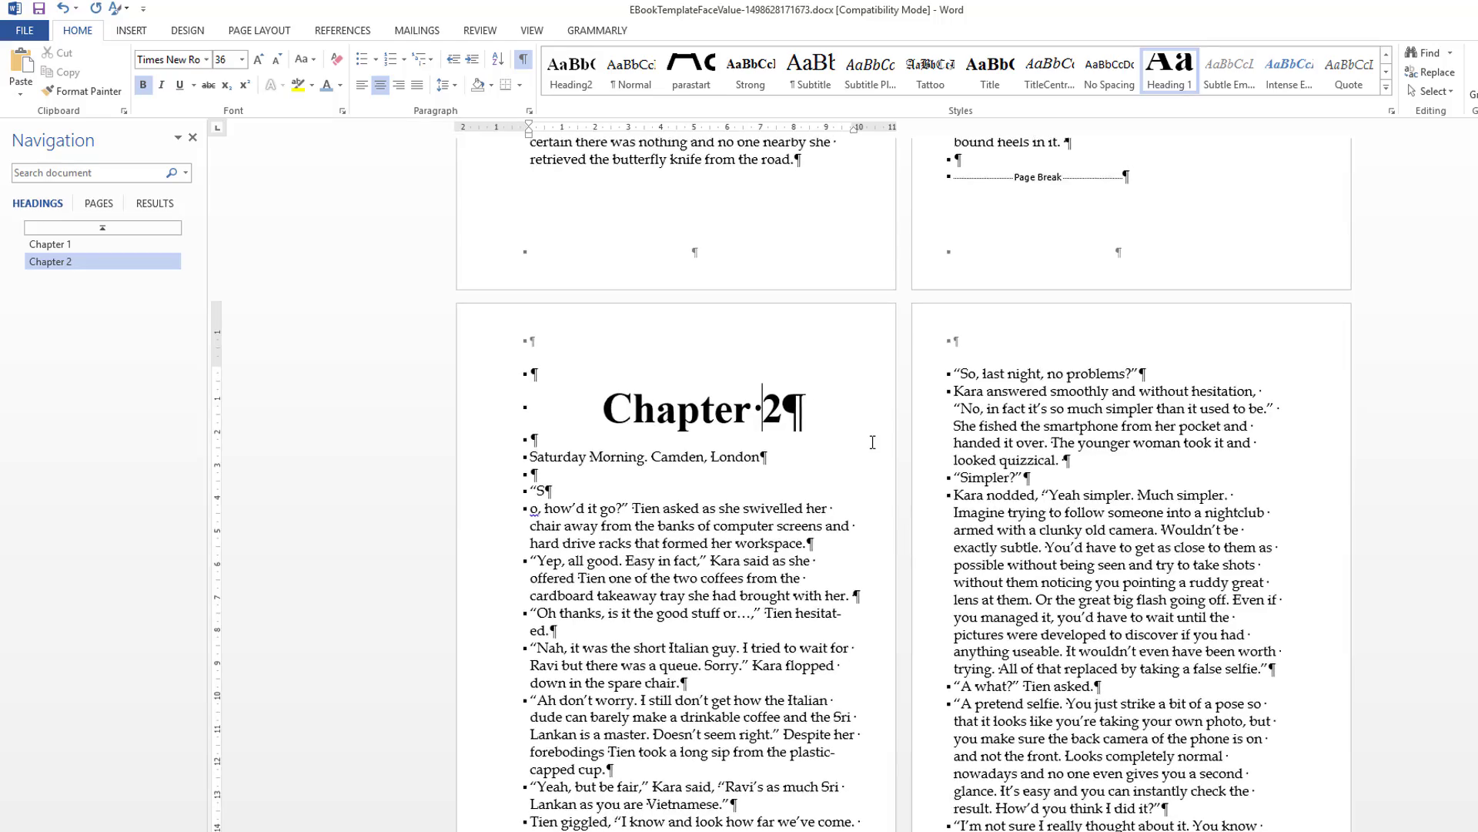
scroll(873, 444, down, 2)
scroll(873, 438, down, 3)
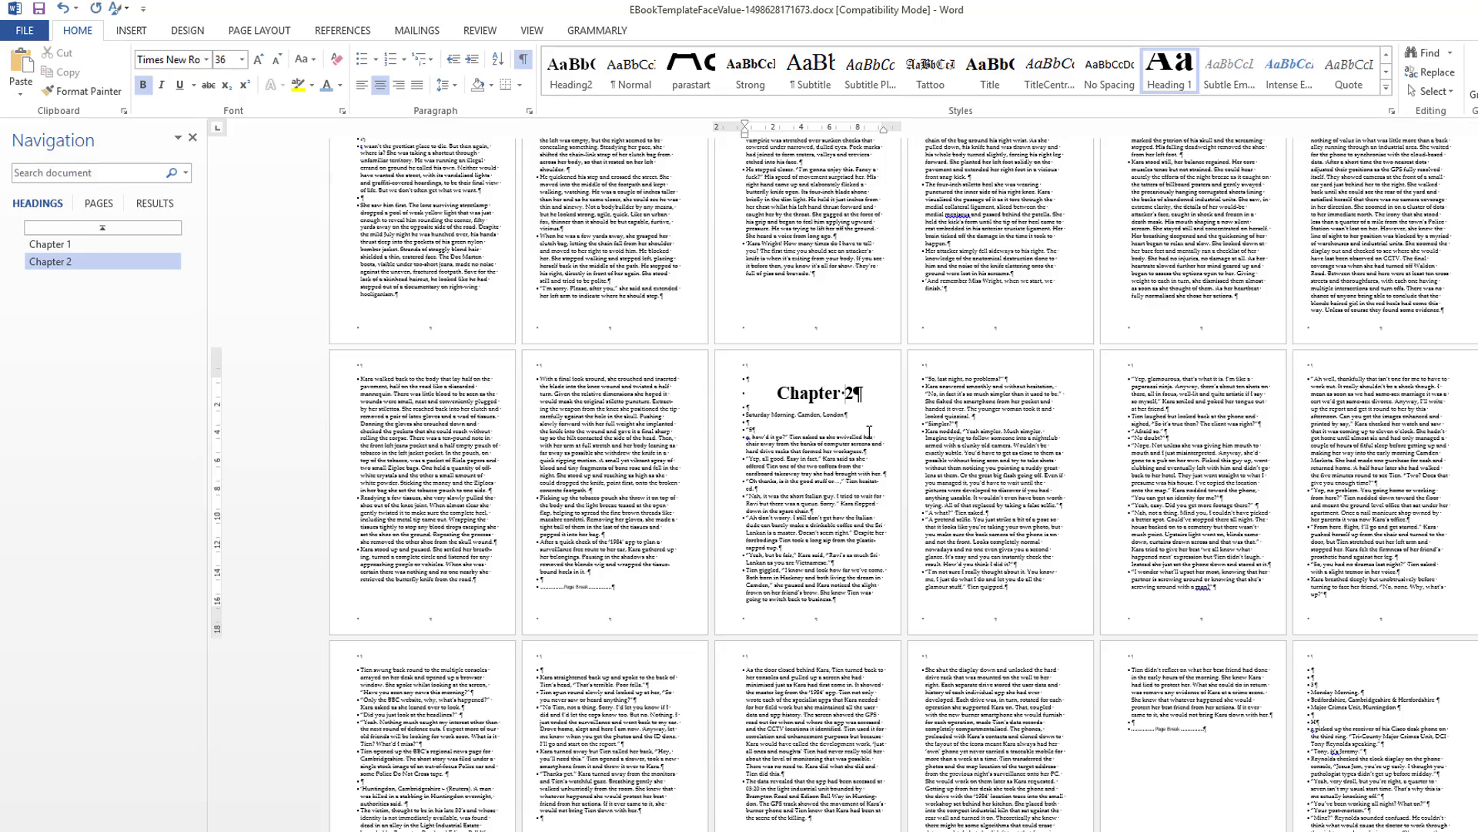
scroll(870, 434, down, 3)
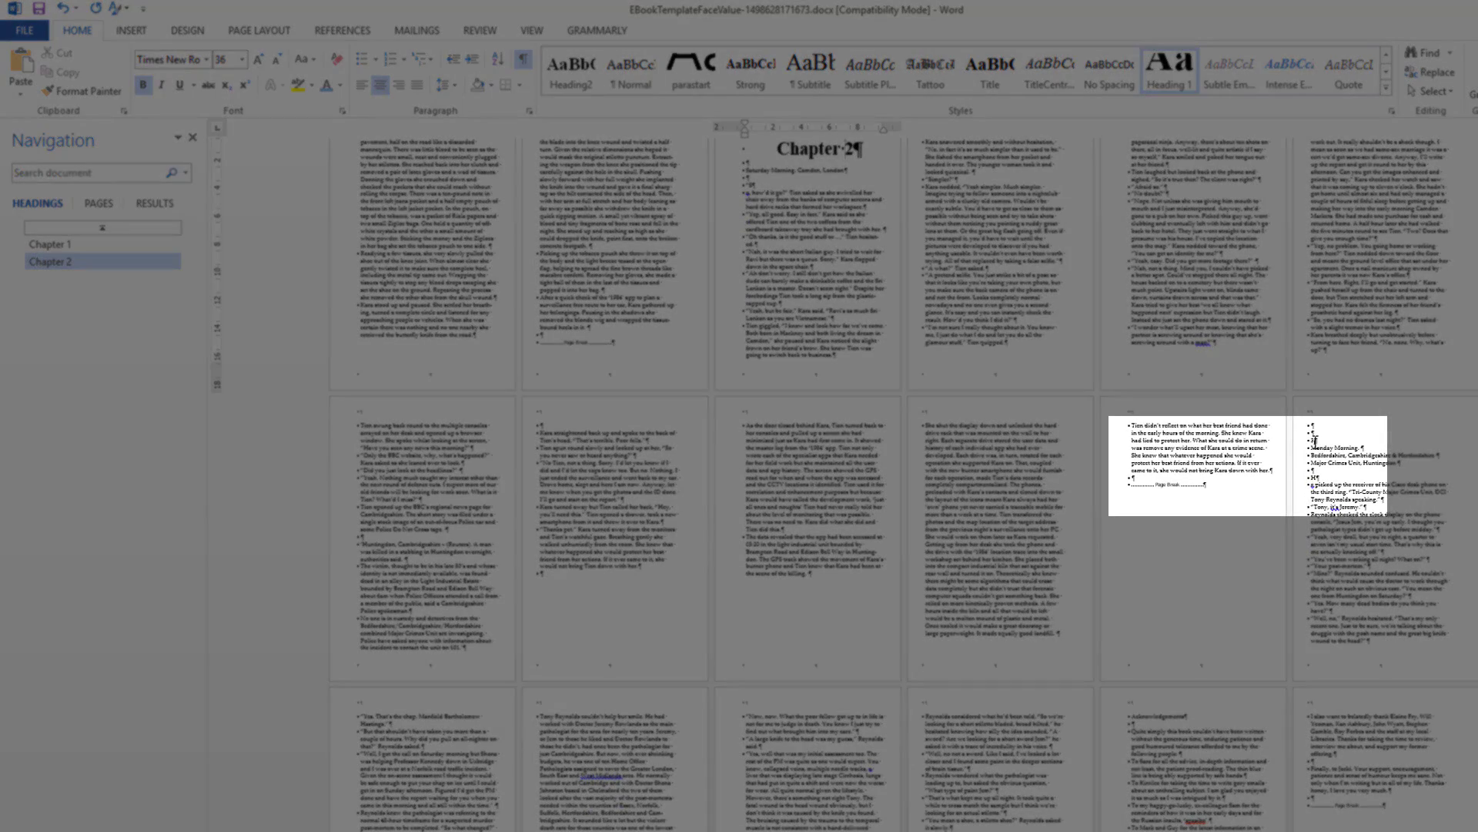
click(1316, 443)
ctrl+scroll(1337, 470, up, 5)
ctrl+scroll(1338, 470, up, 6)
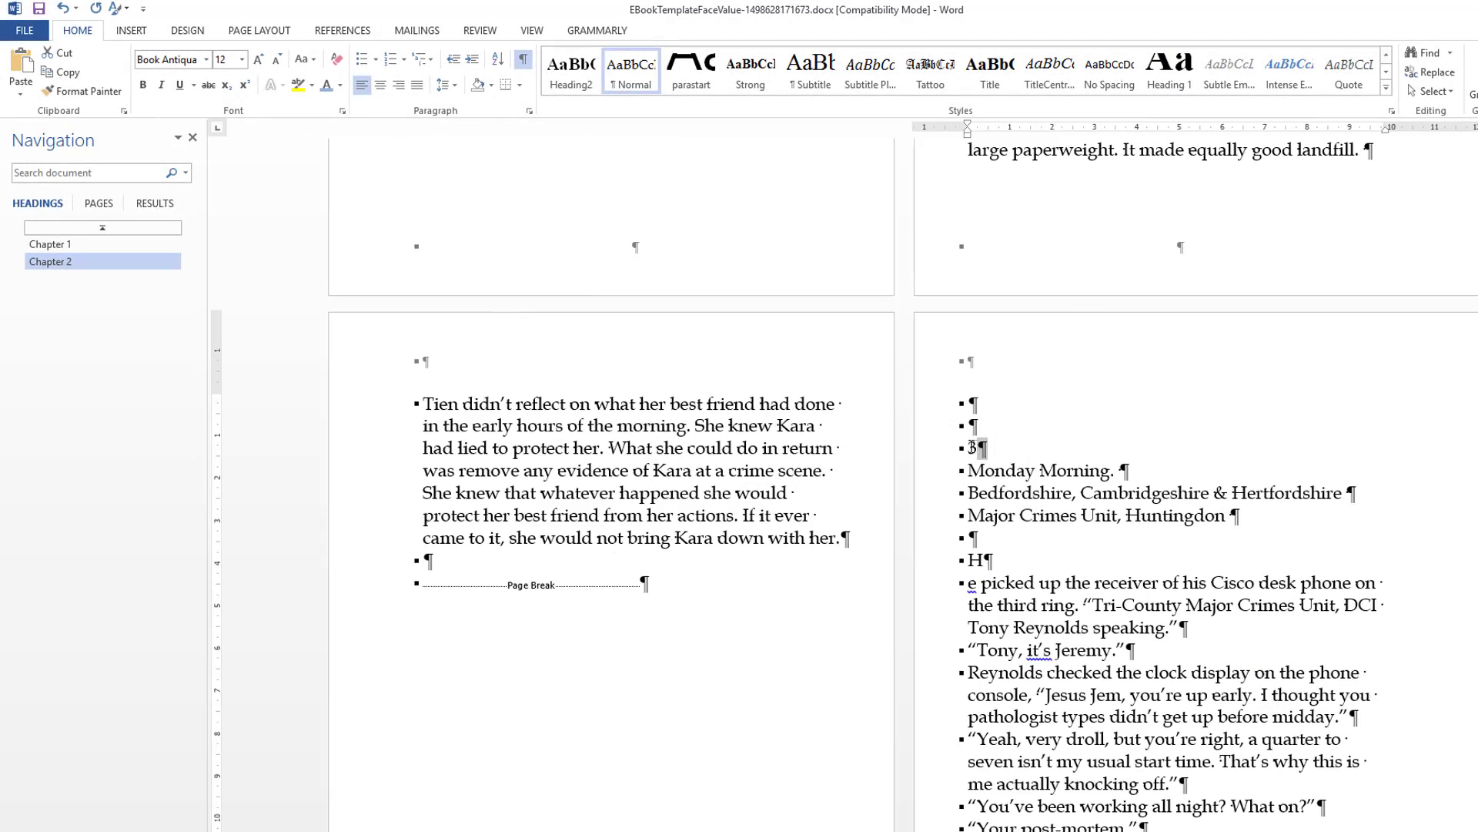
- Remove the blank line above the 3, add one below, and make it a 'Chapter 3' Heading 1 title
click(978, 427)
key(Delete)
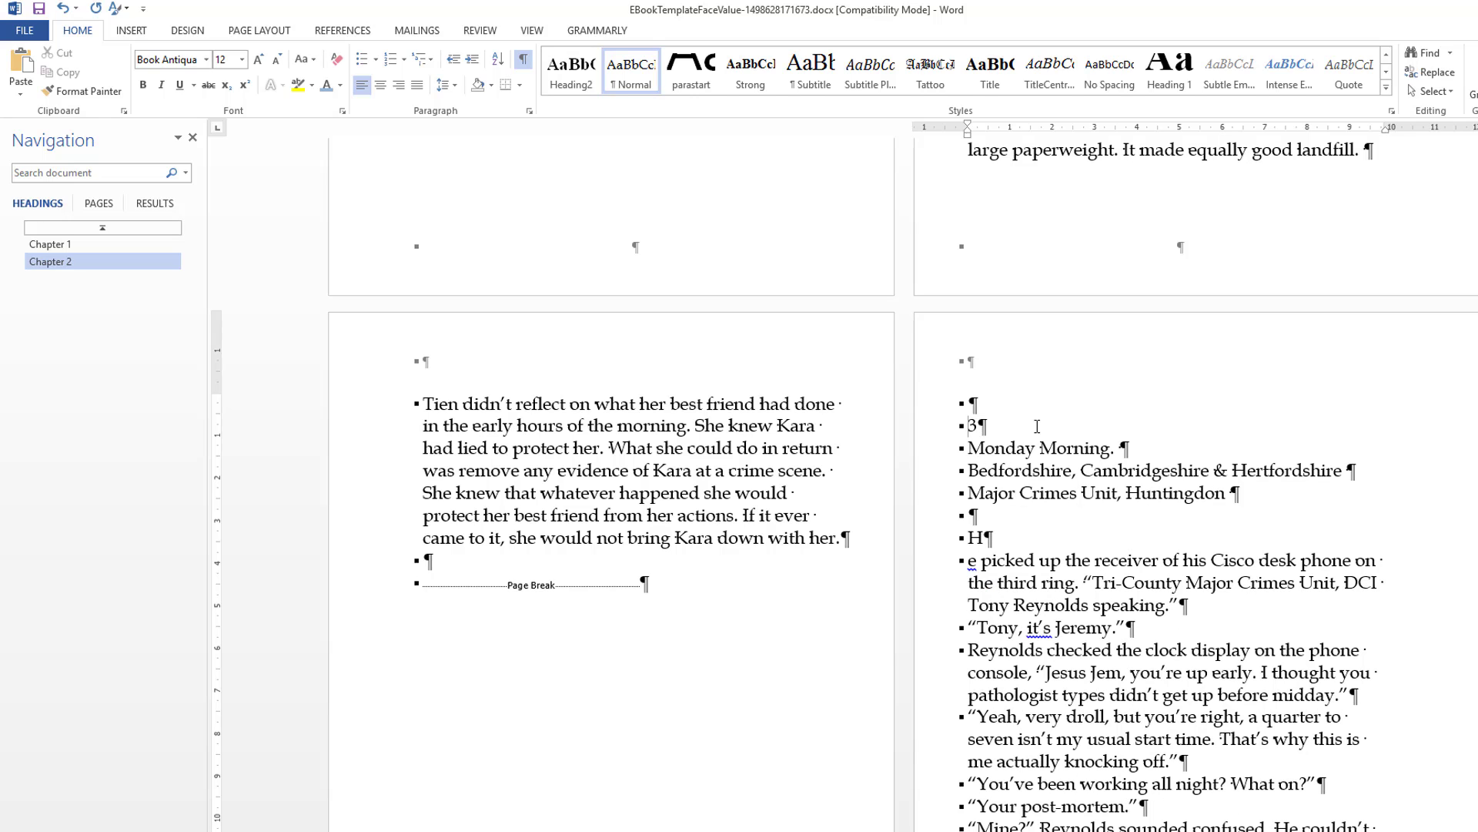
click(1025, 428)
key(Return)
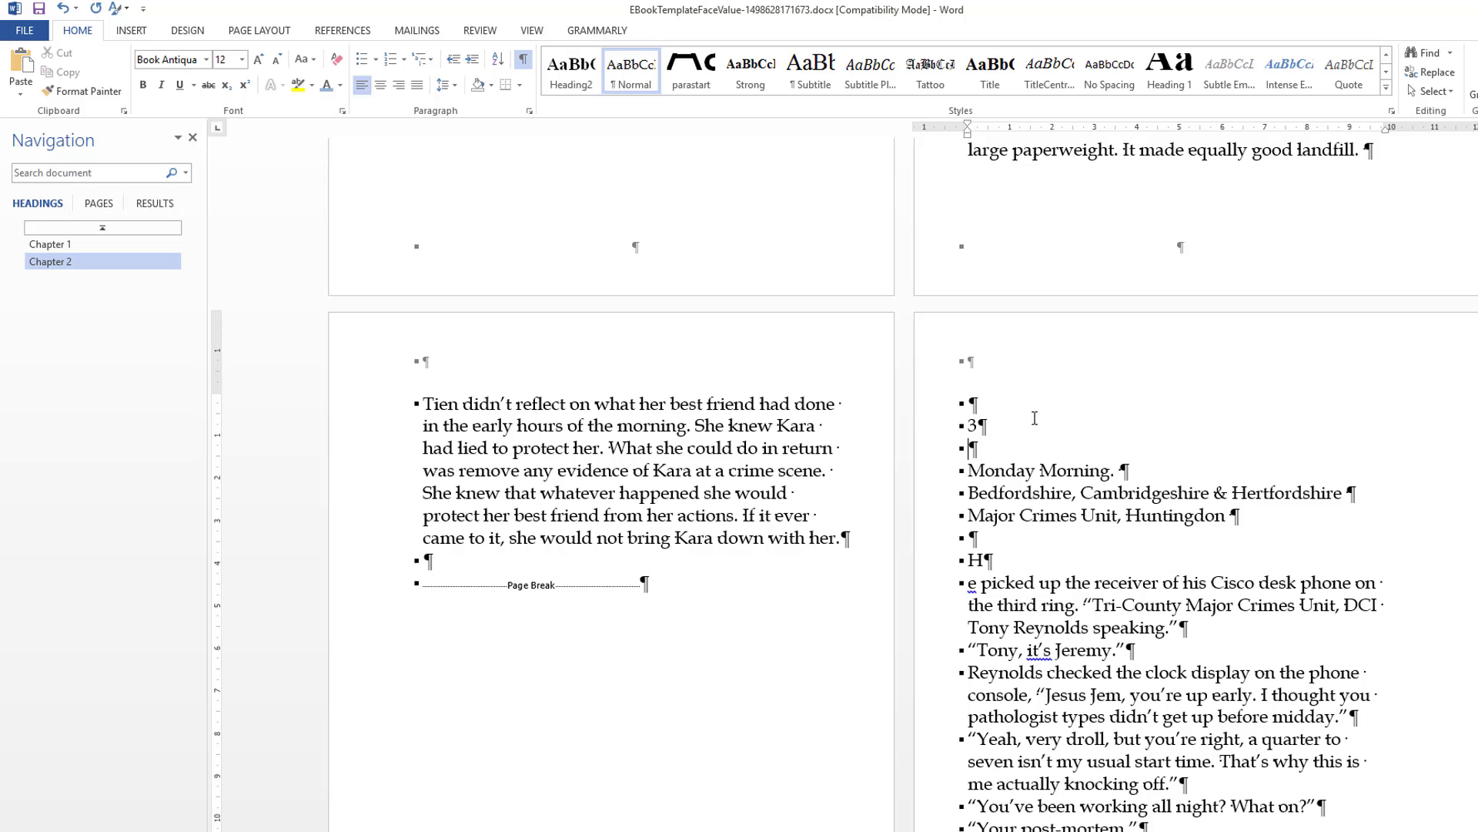
click(969, 427)
text(Chapter)
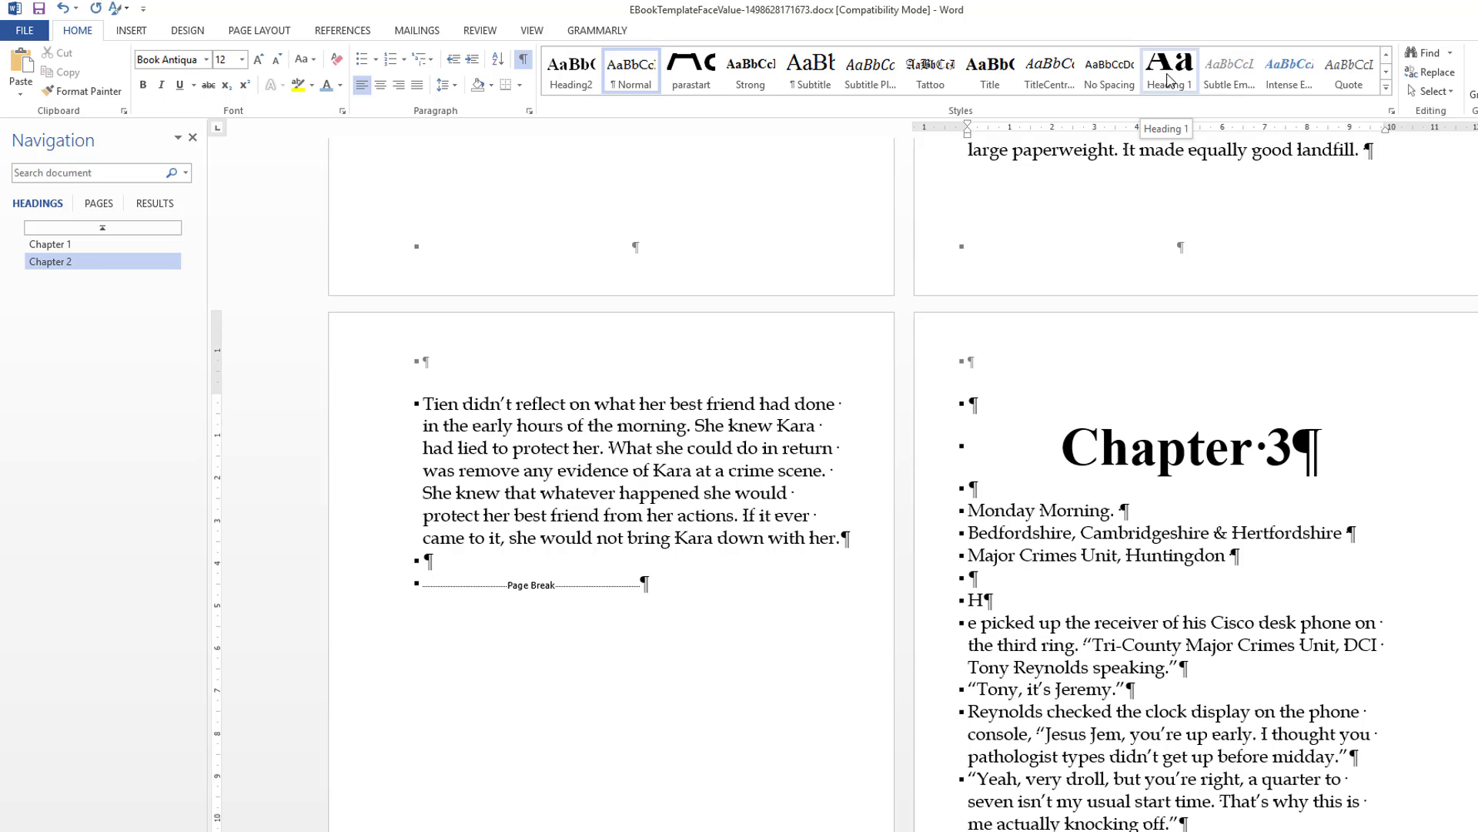
click(1168, 80)
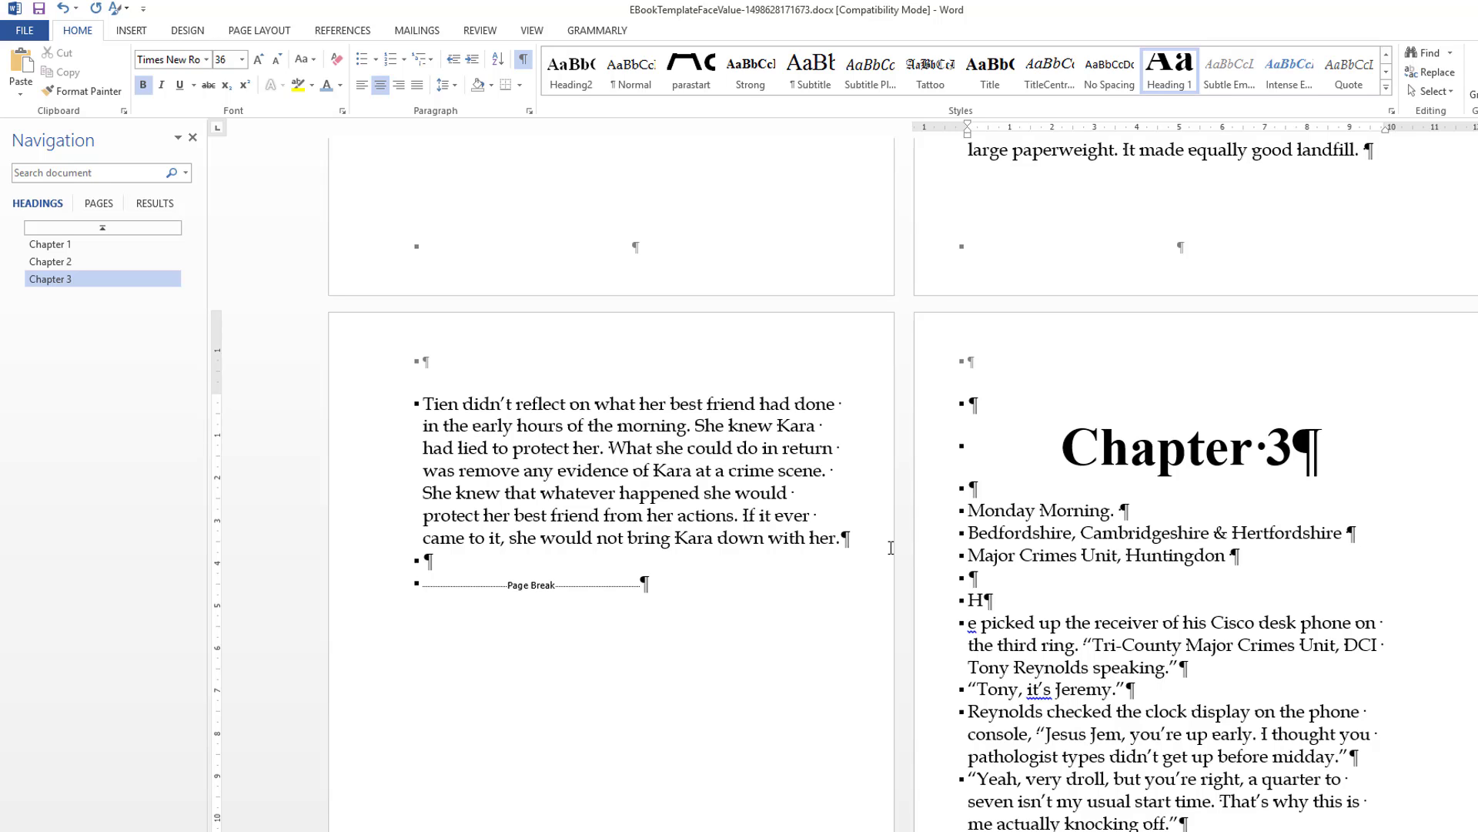
click(66, 245)
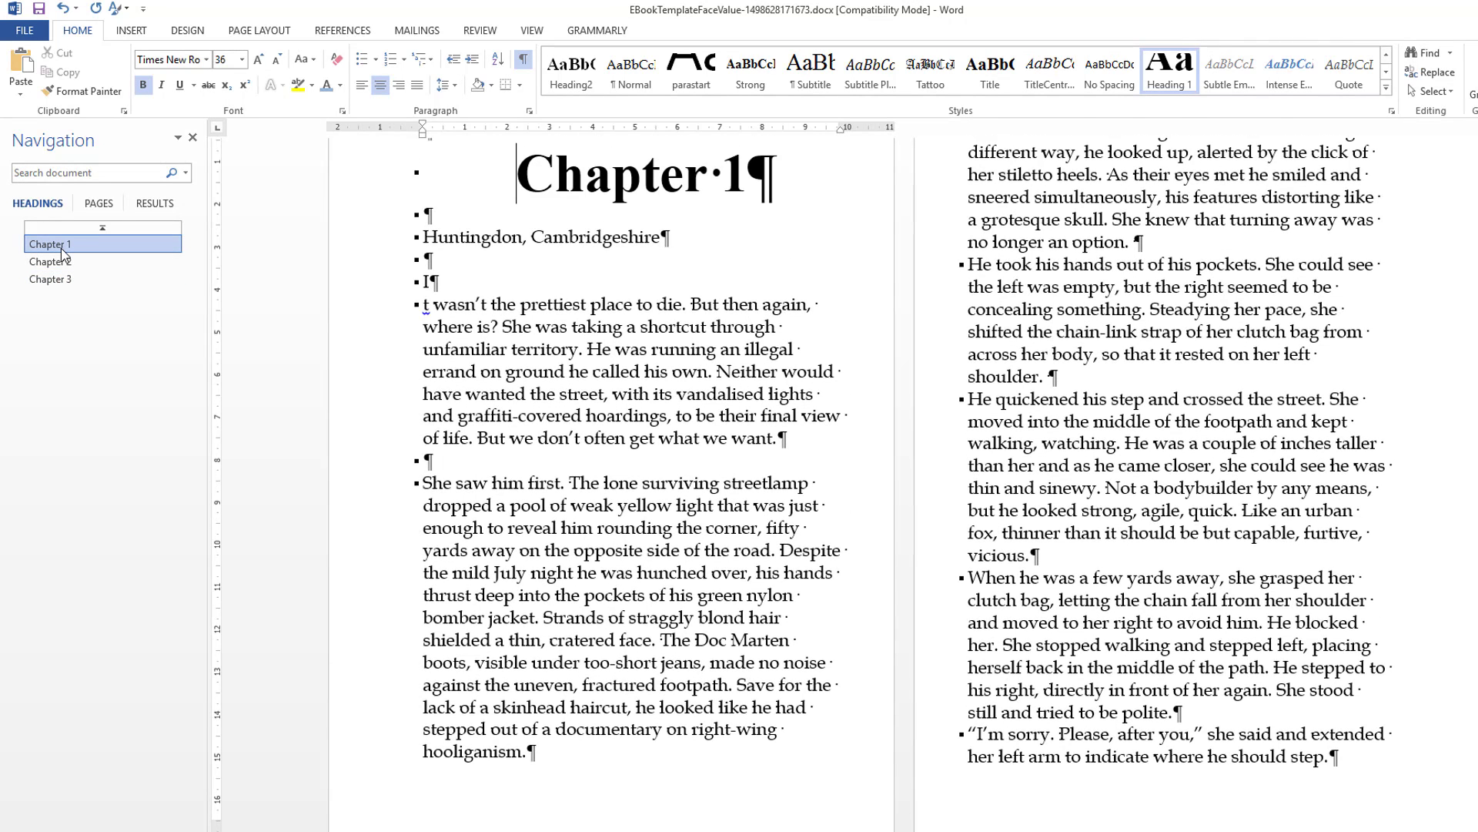
click(65, 263)
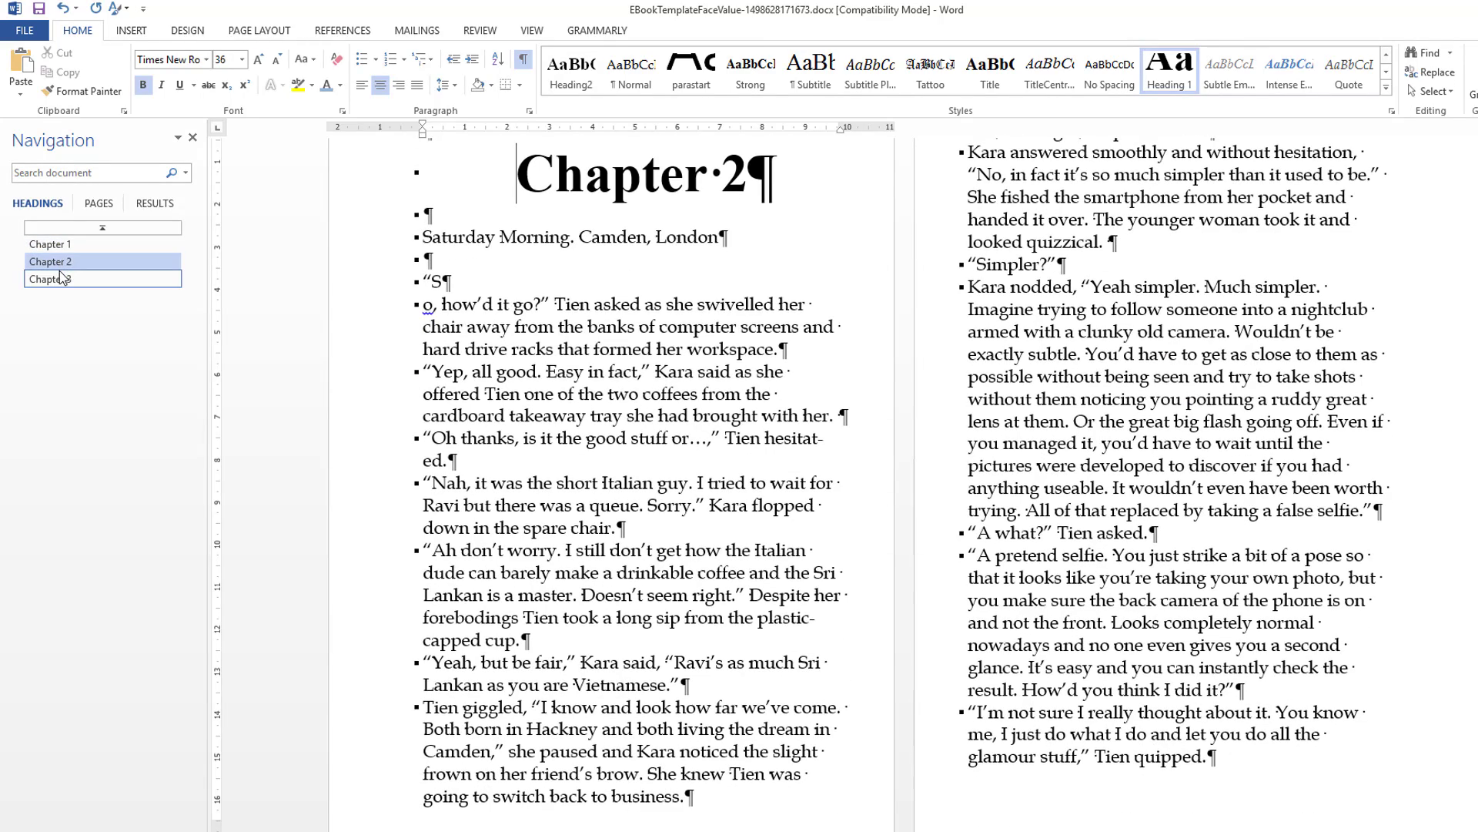
click(60, 280)
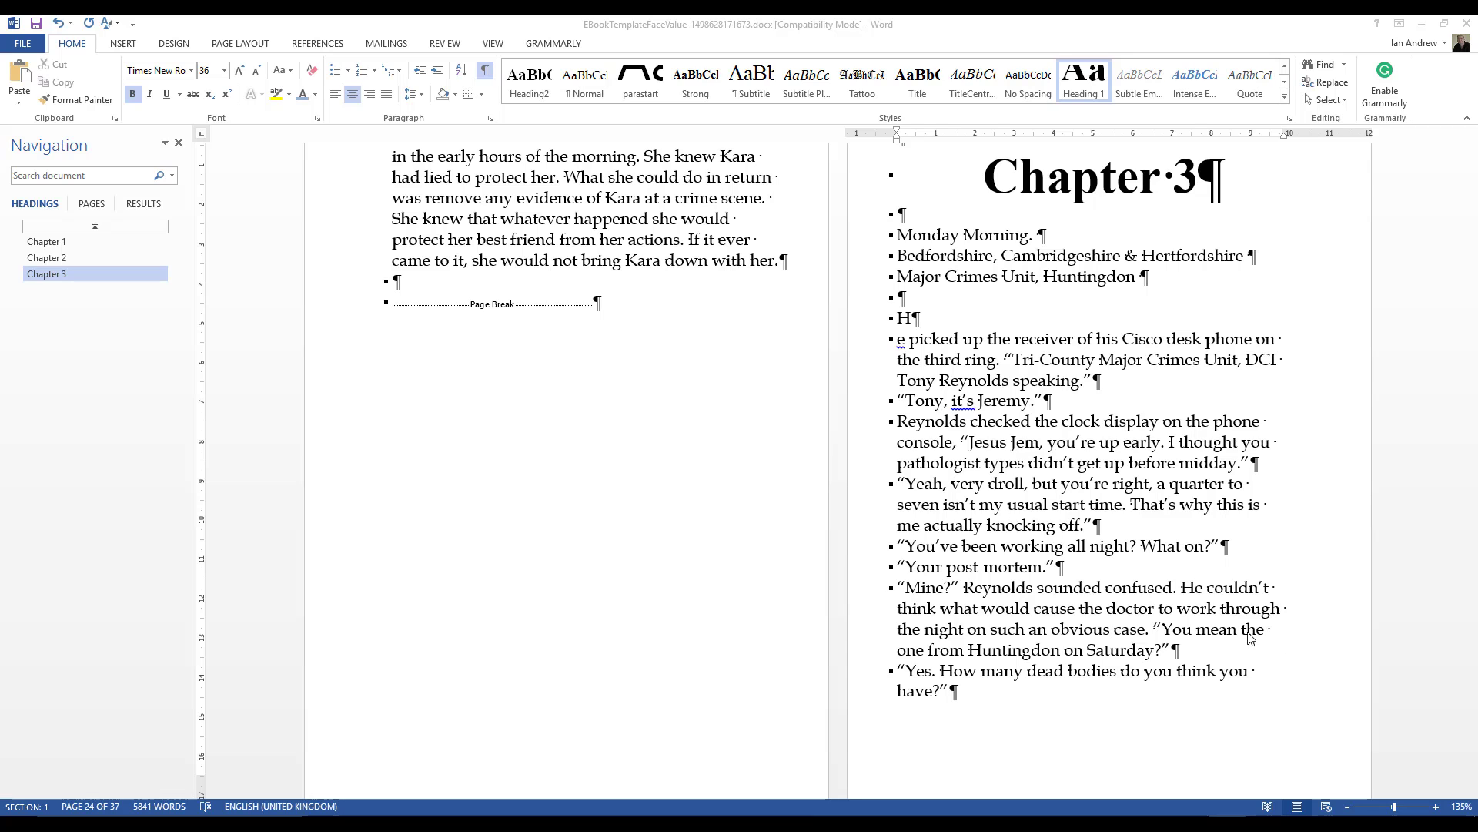
ctrl+scroll(1214, 618, down, 2)
ctrl+scroll(1214, 618, down, 2)
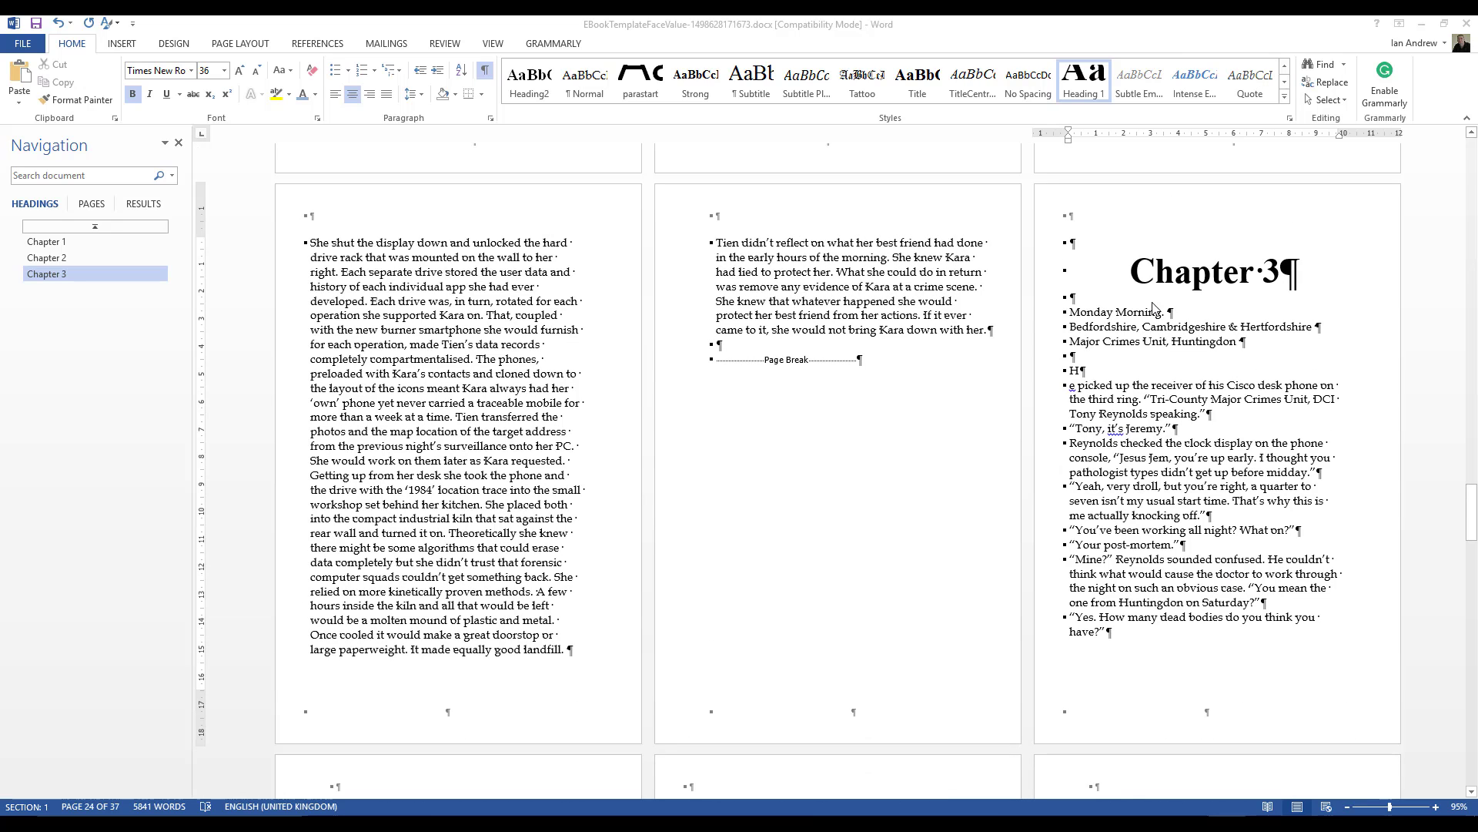
click(1075, 245)
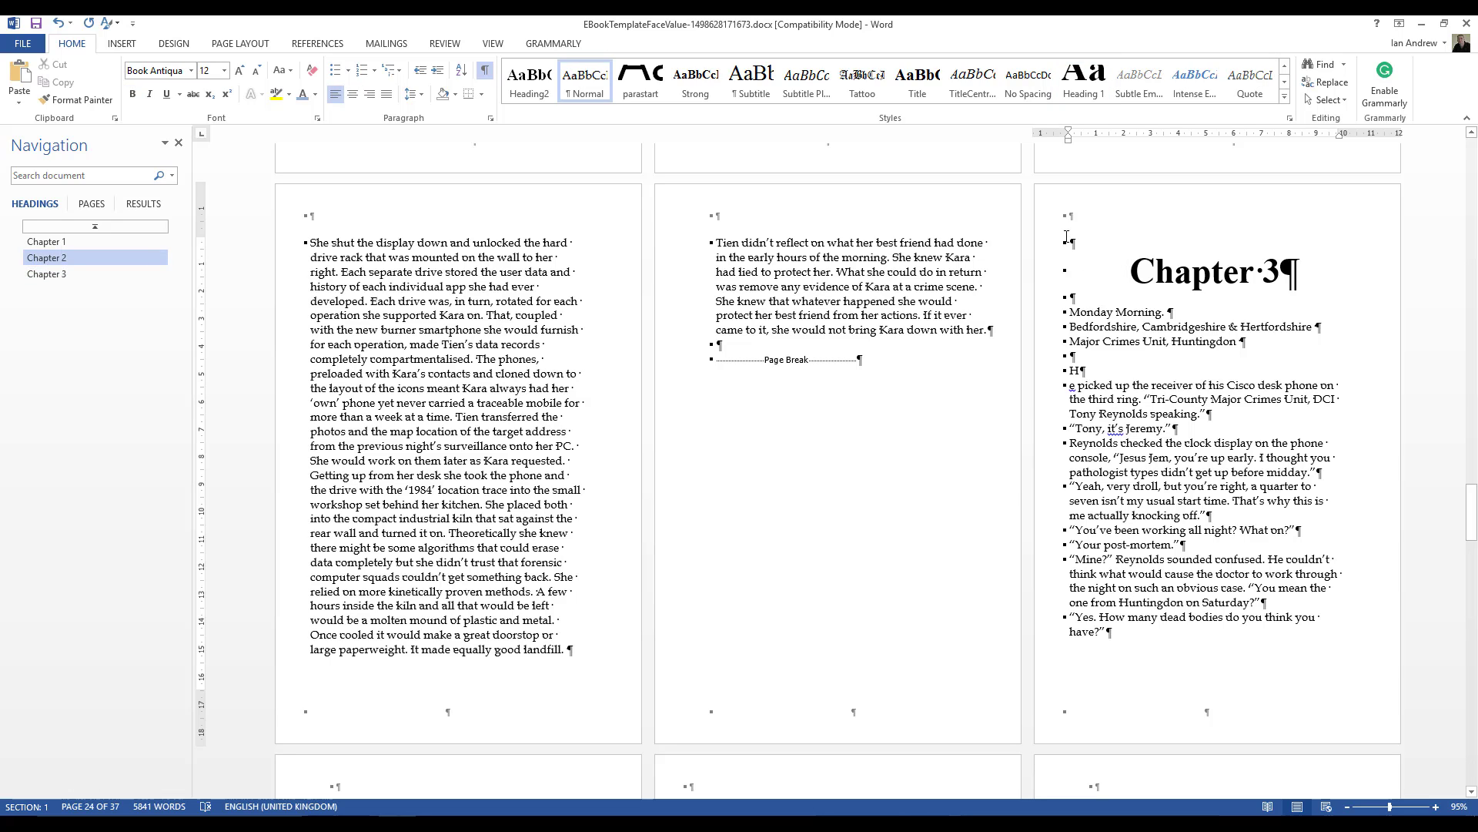
key(Return)
key(Return)
key(Return)
key(Return)
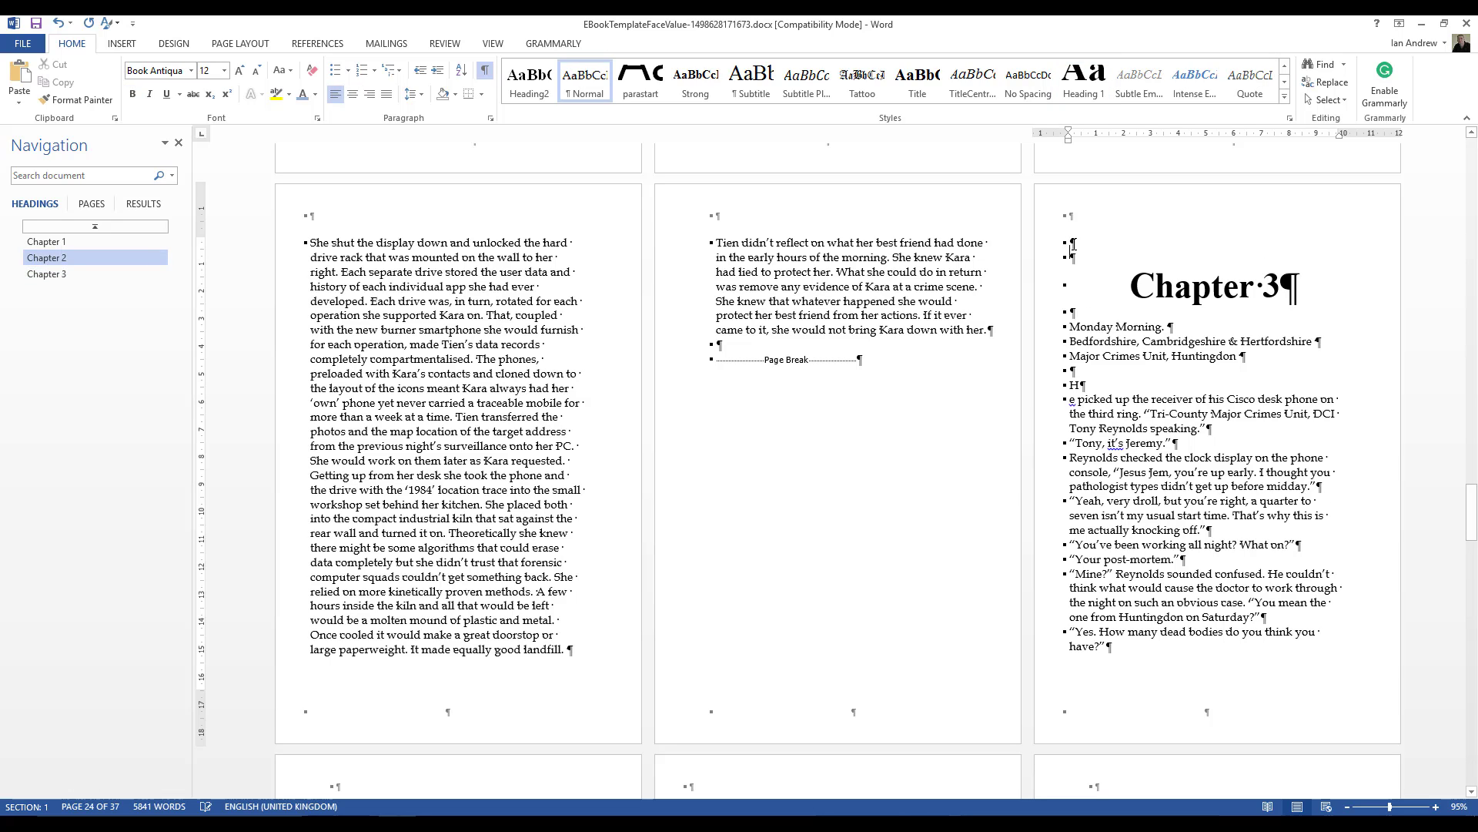
key(Return)
key(Return)
key(Return)
key(Return)
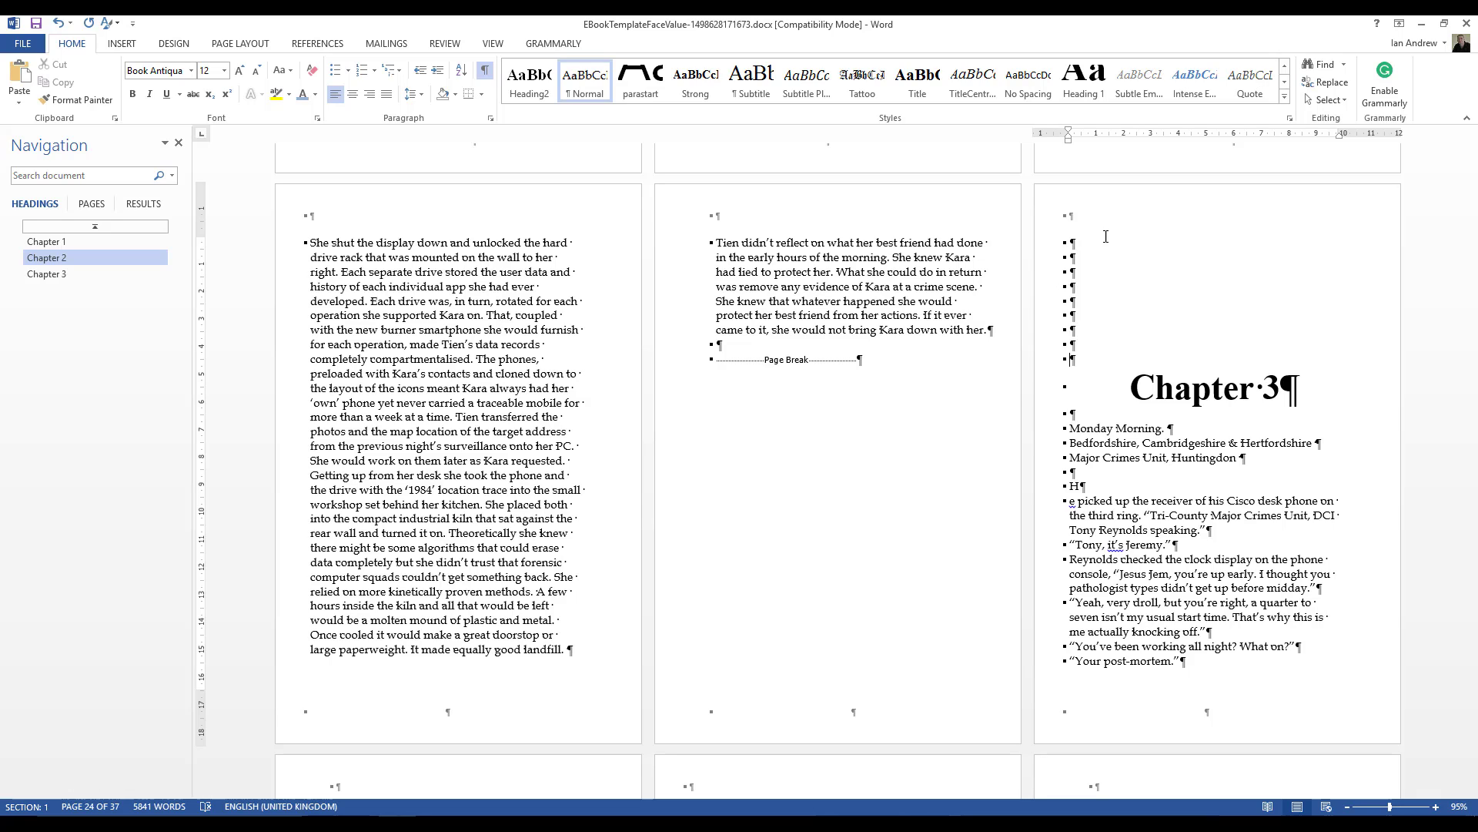
drag(1071, 260, 1084, 356)
key(Delete)
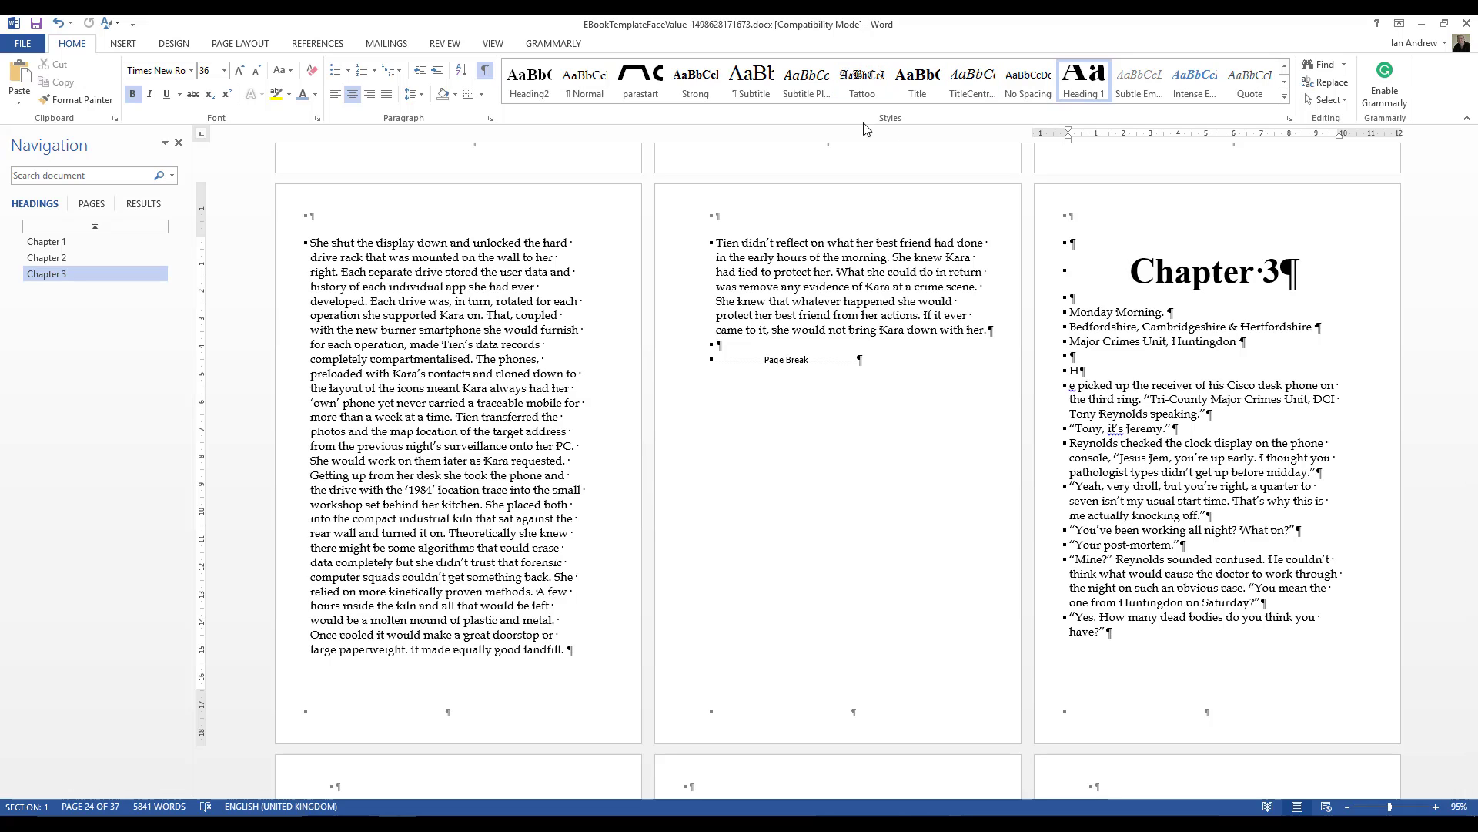
- Modify Heading 1's paragraph format to 108 pt Spacing Before and save the style
right_click(1083, 85)
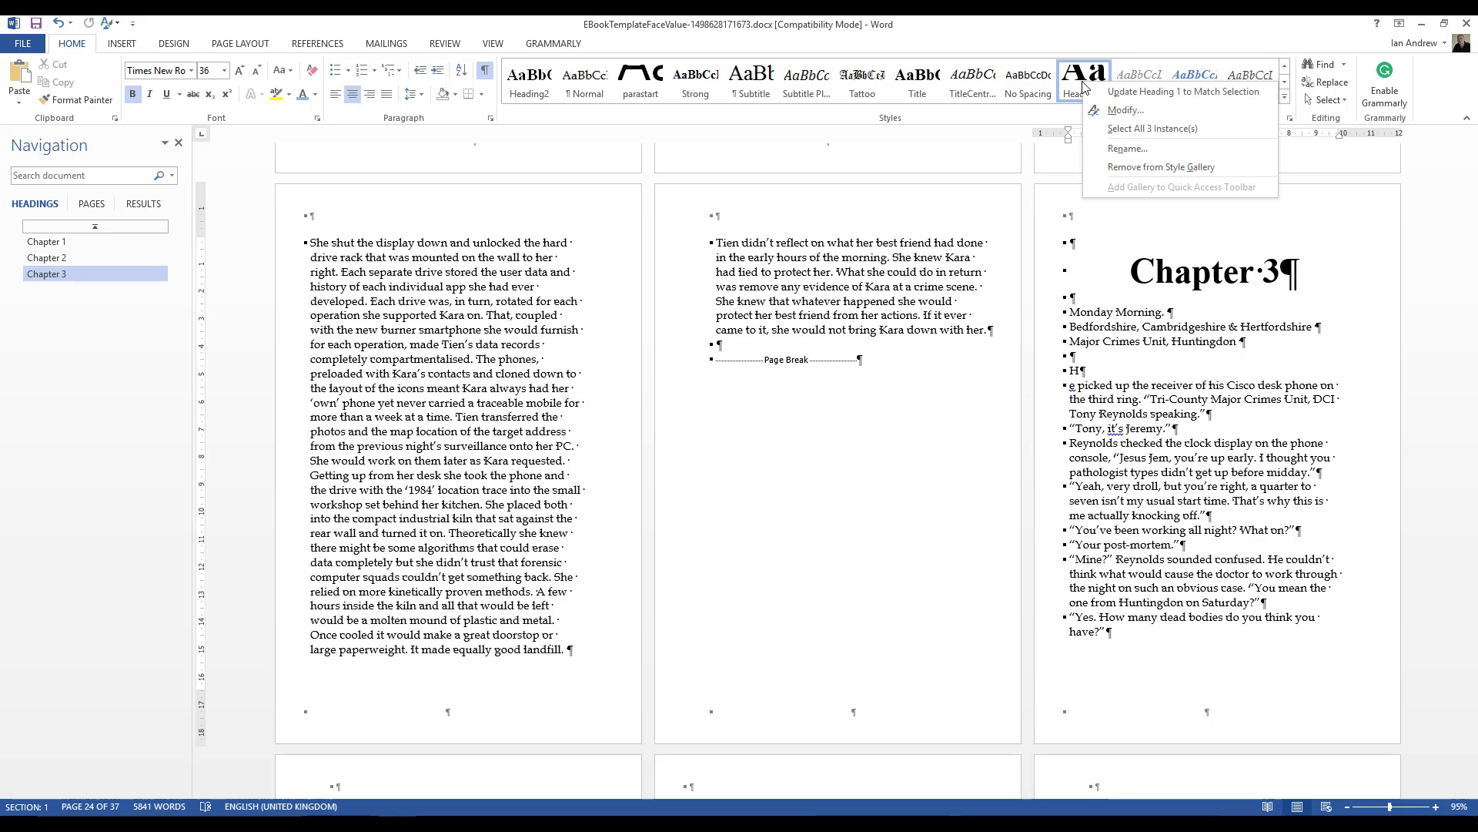
click(1127, 110)
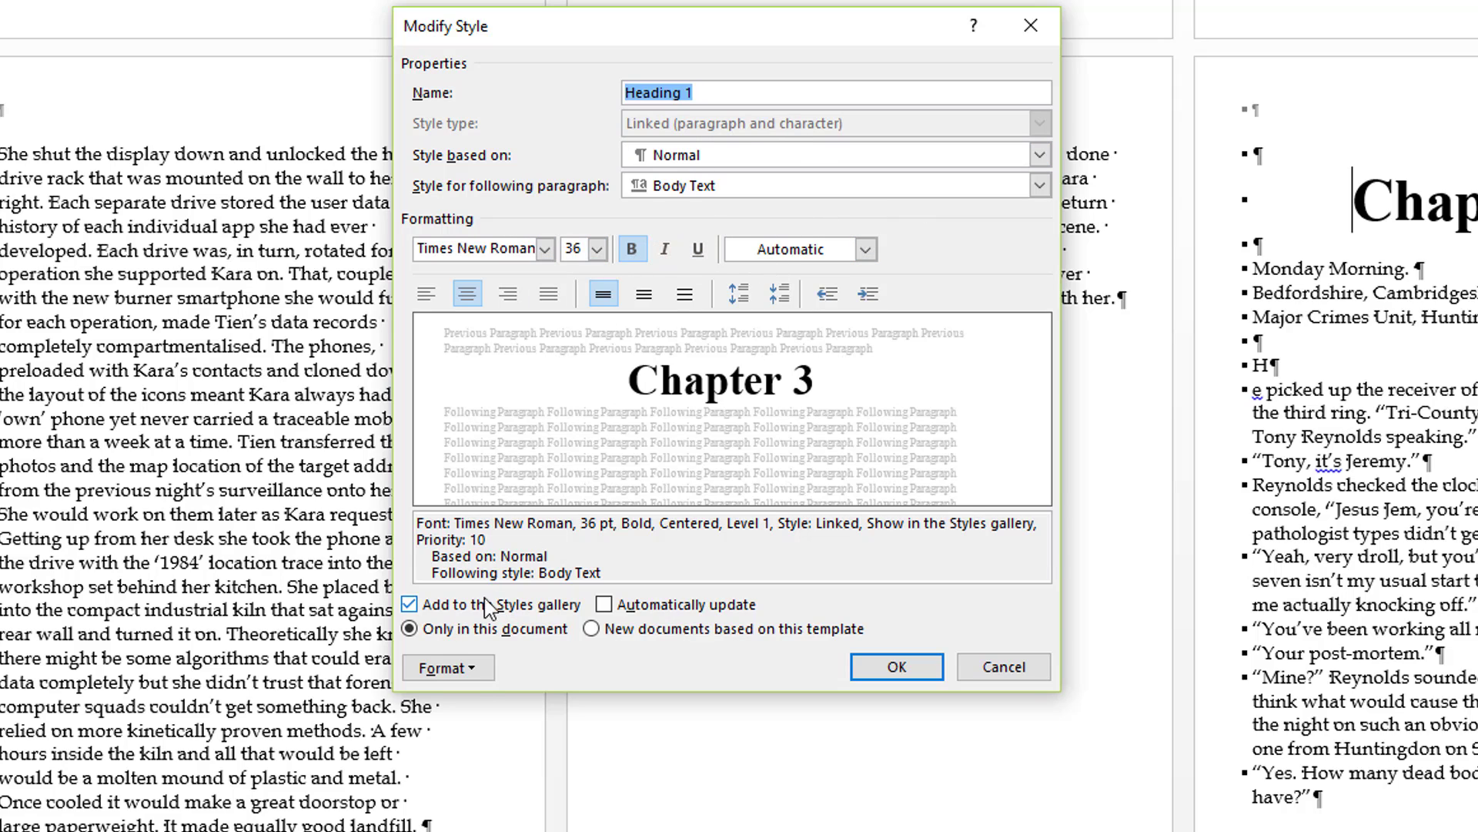
click(474, 670)
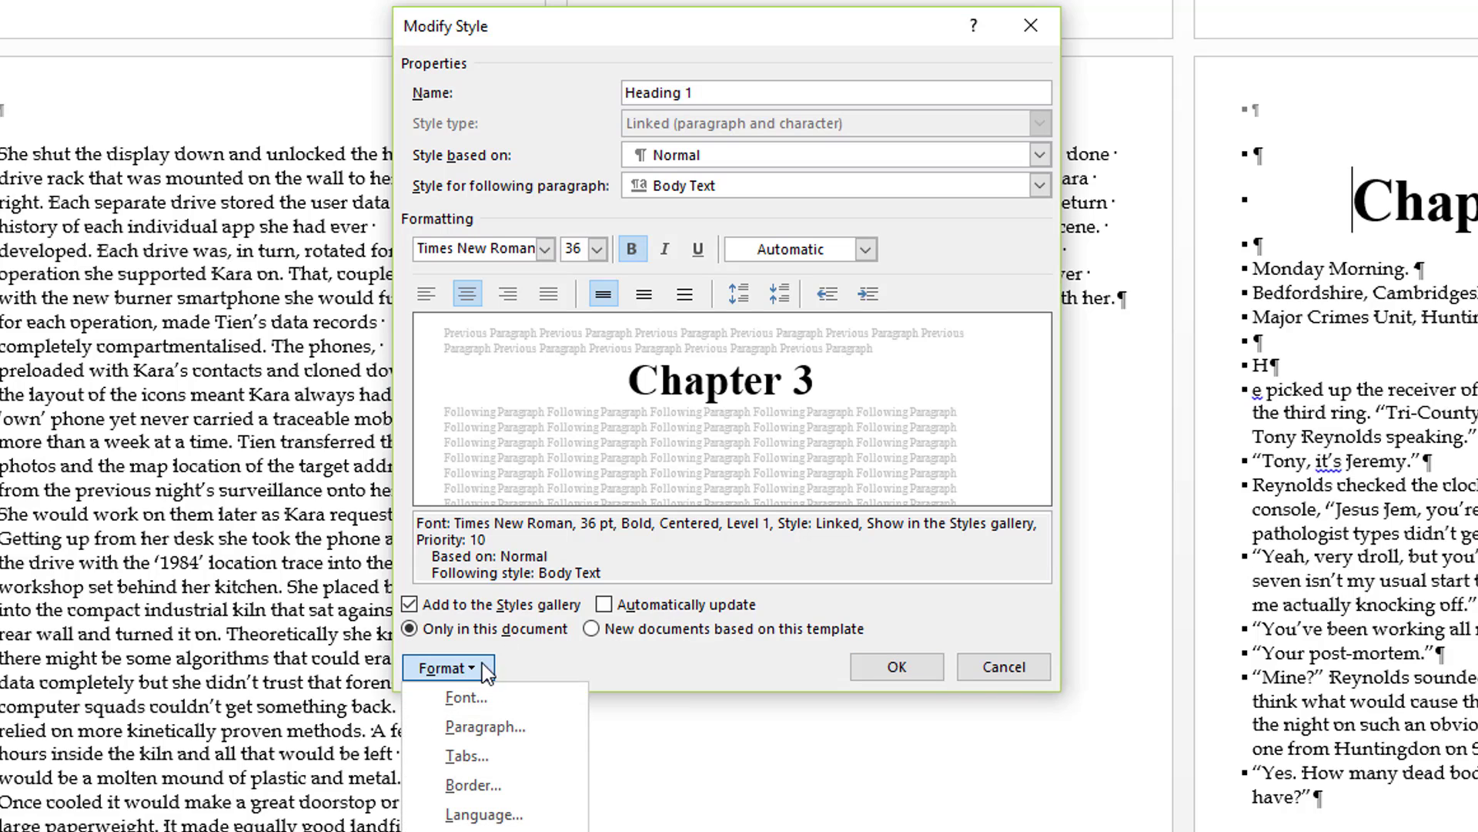
click(479, 727)
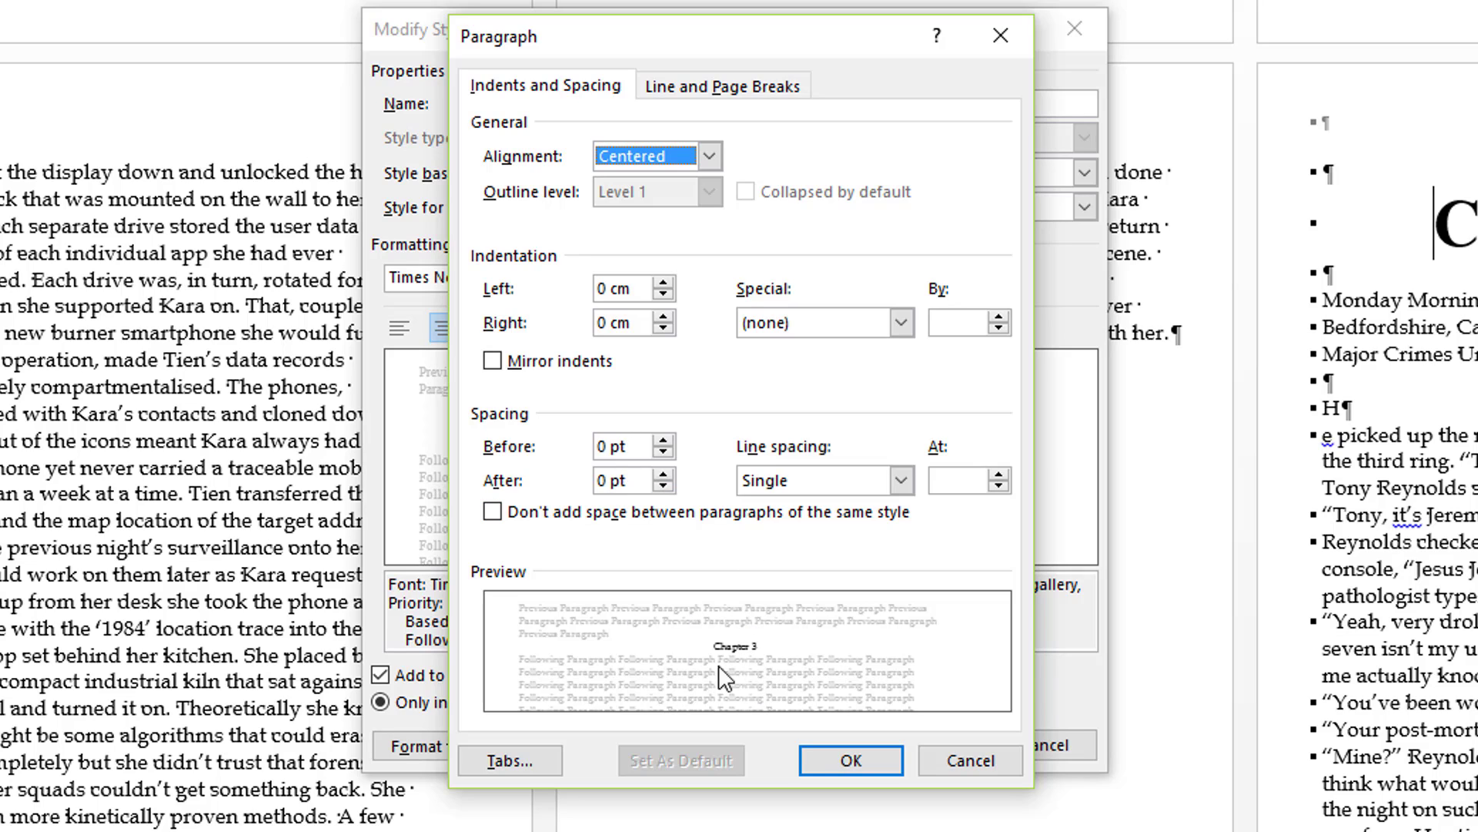
click(663, 441)
click(663, 441)
click(663, 442)
click(663, 441)
click(663, 442)
click(663, 441)
click(663, 441)
click(663, 441)
click(663, 441)
click(663, 441)
click(663, 441)
click(663, 441)
click(663, 442)
click(663, 441)
click(663, 441)
click(664, 441)
click(664, 441)
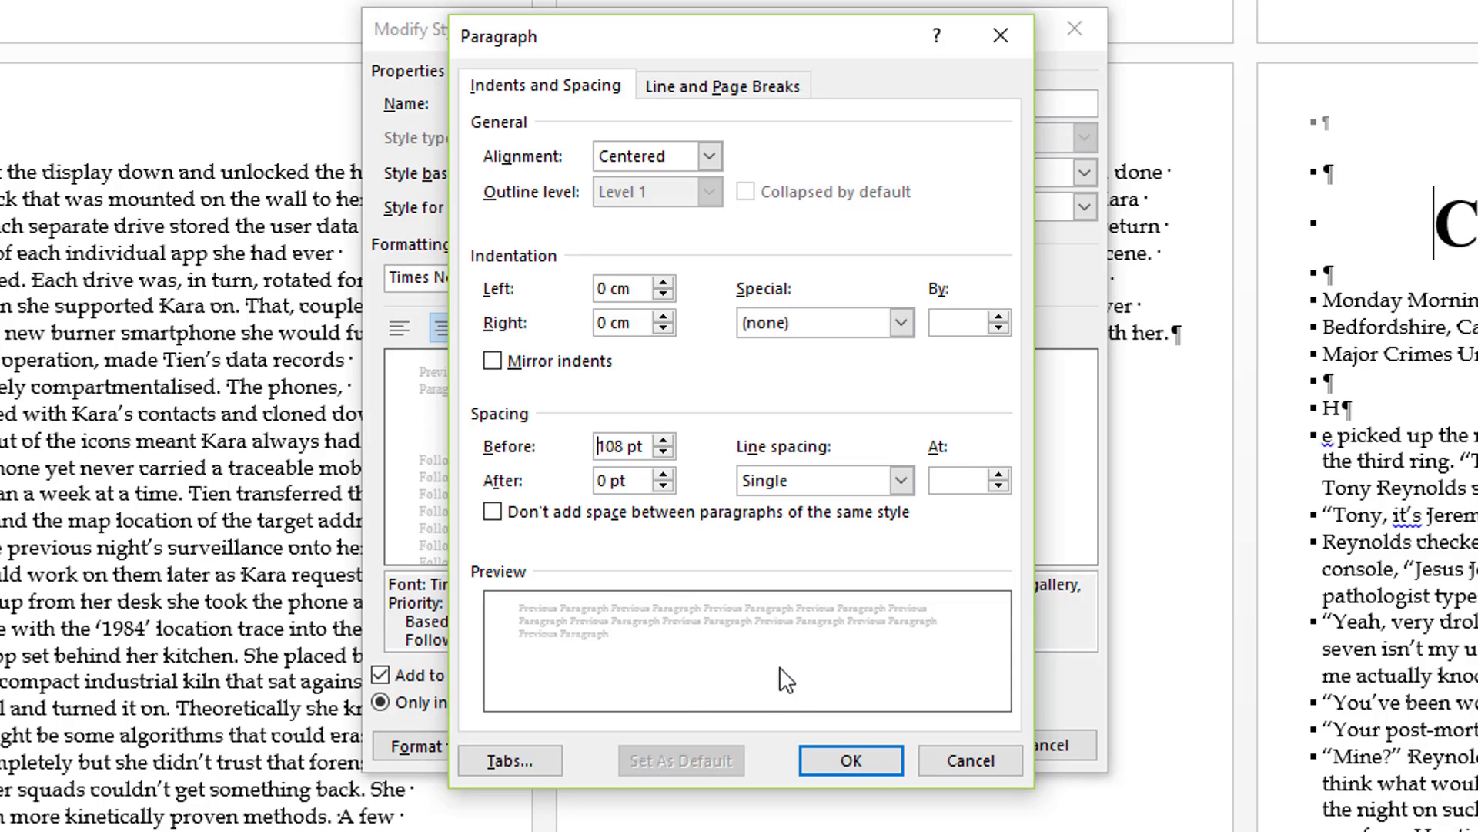
click(860, 760)
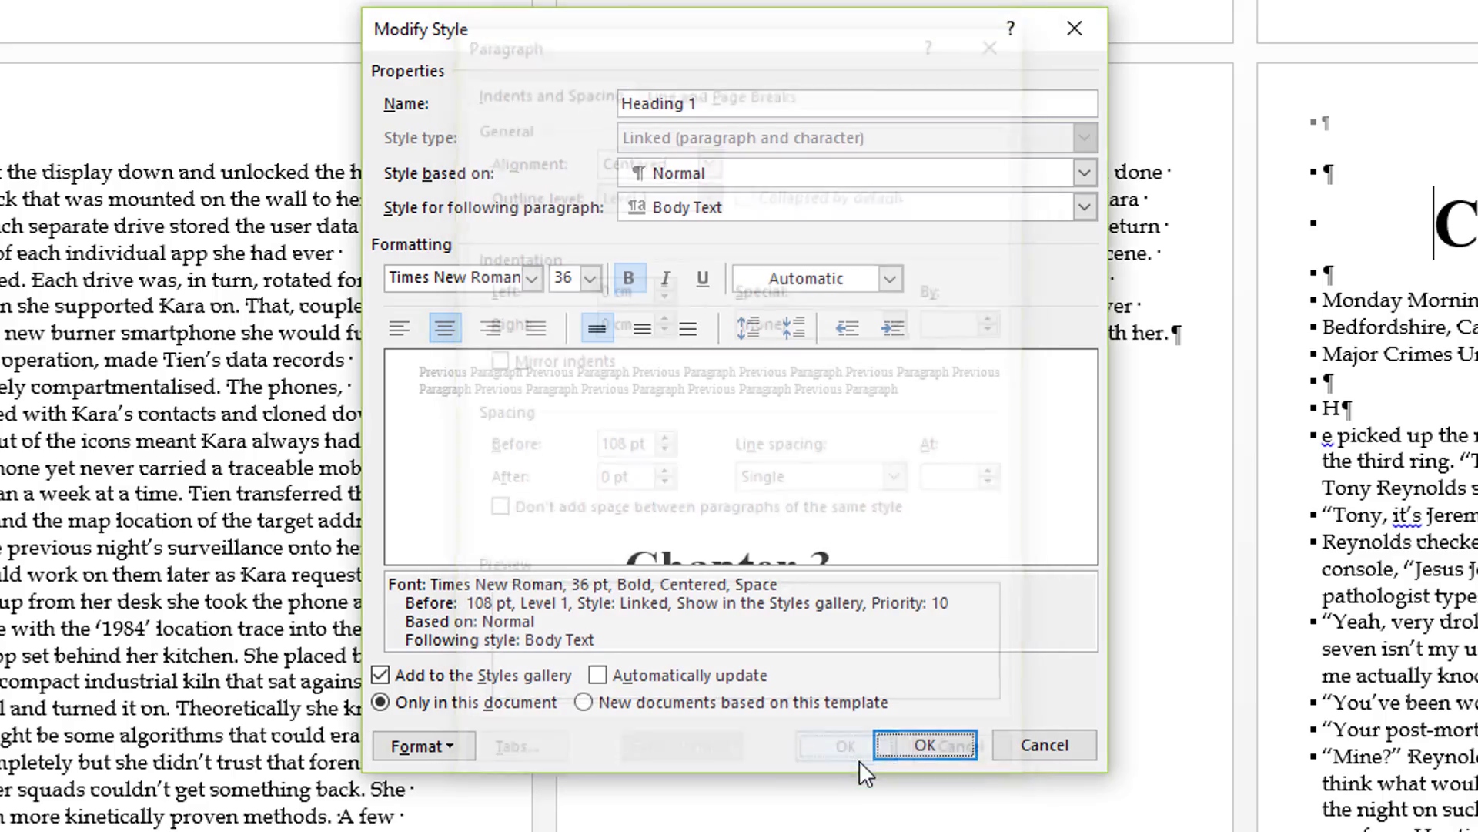
click(925, 745)
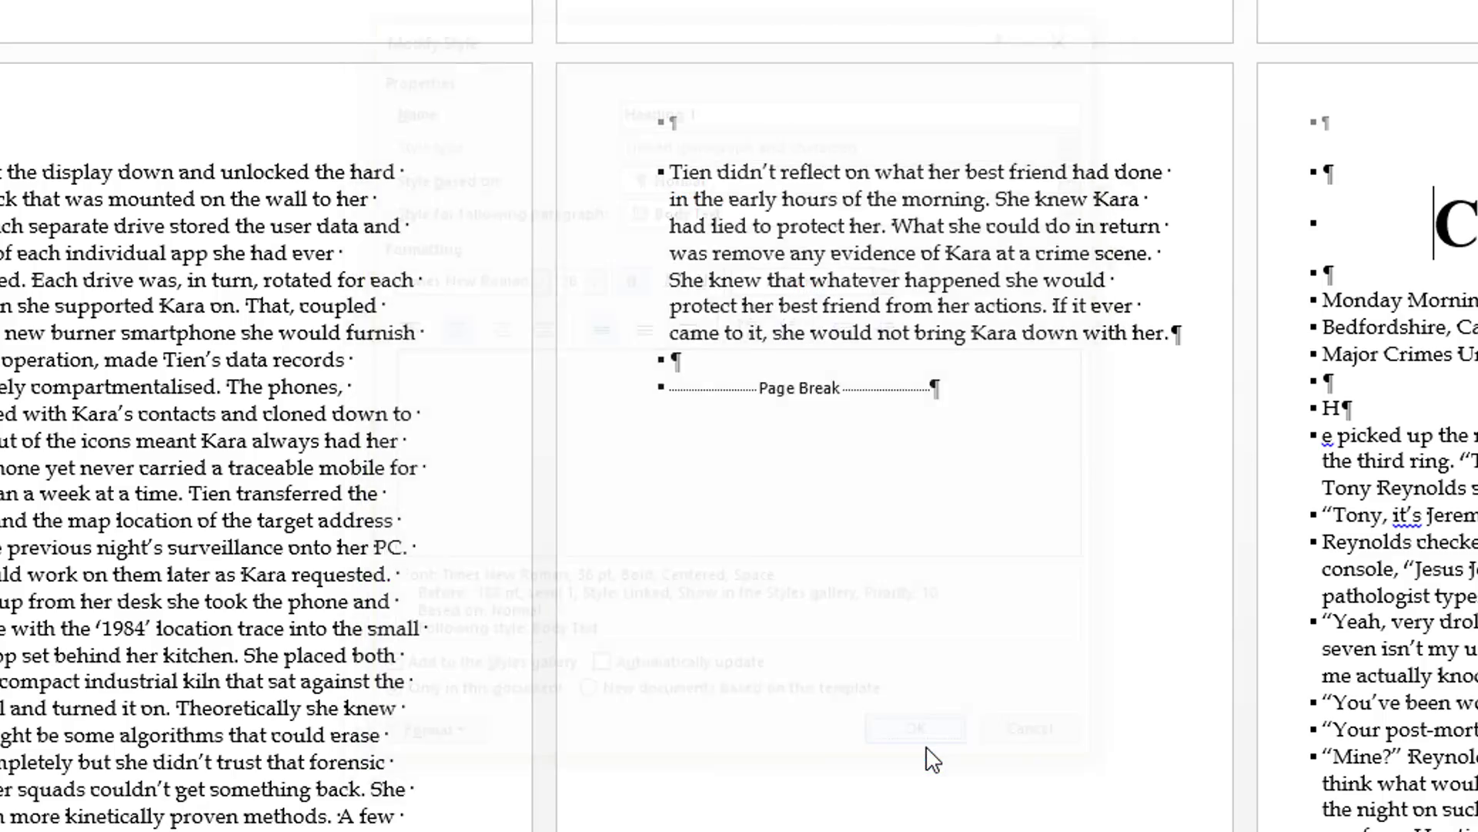
- Set Heading 1's Spacing Before to 108 pt again and save it, reflowing the manuscript to 38 pages
scroll(928, 763, up, 3)
scroll(963, 670, down, 10)
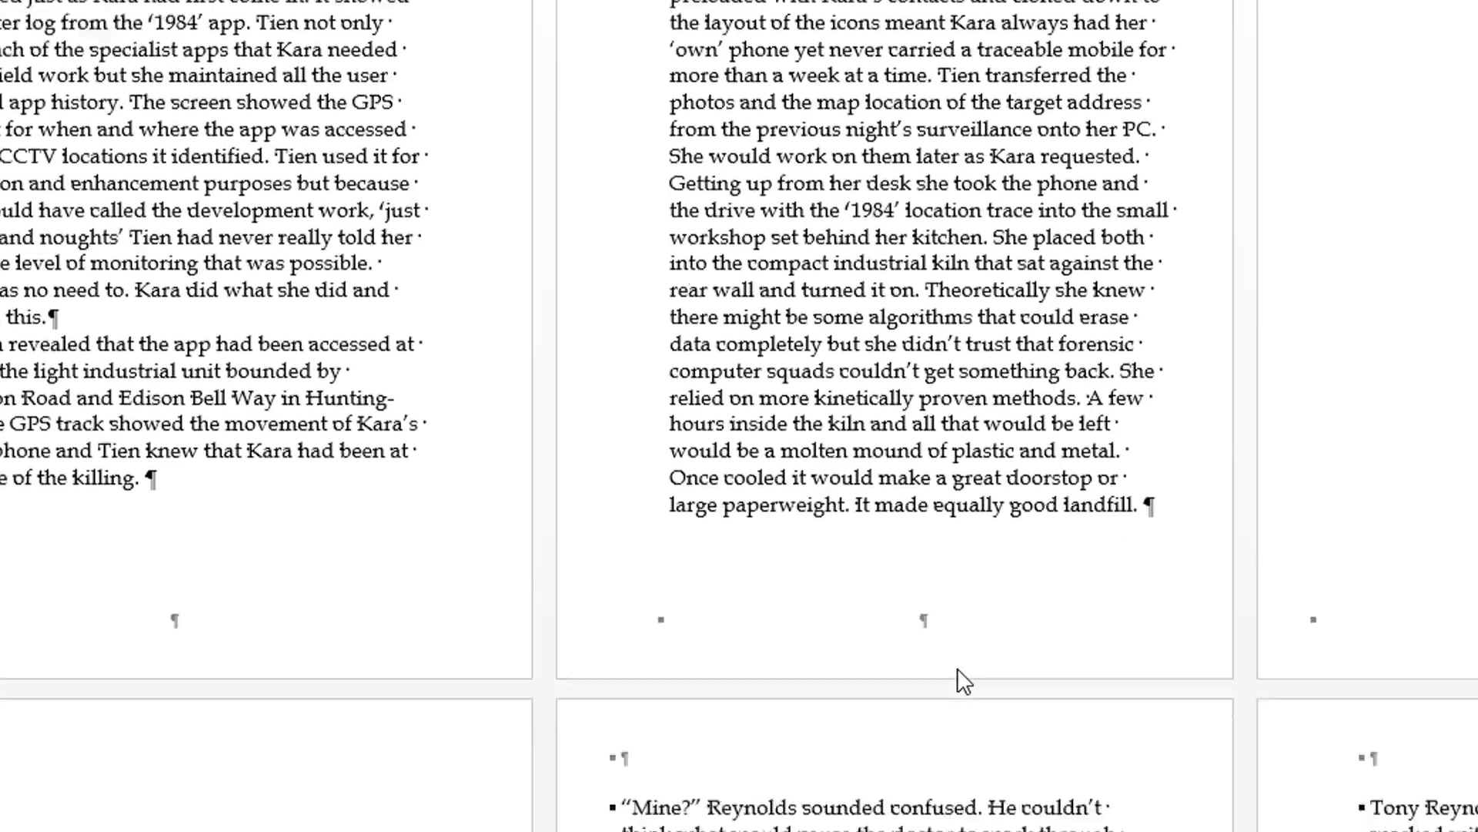
scroll(952, 663, down, 3)
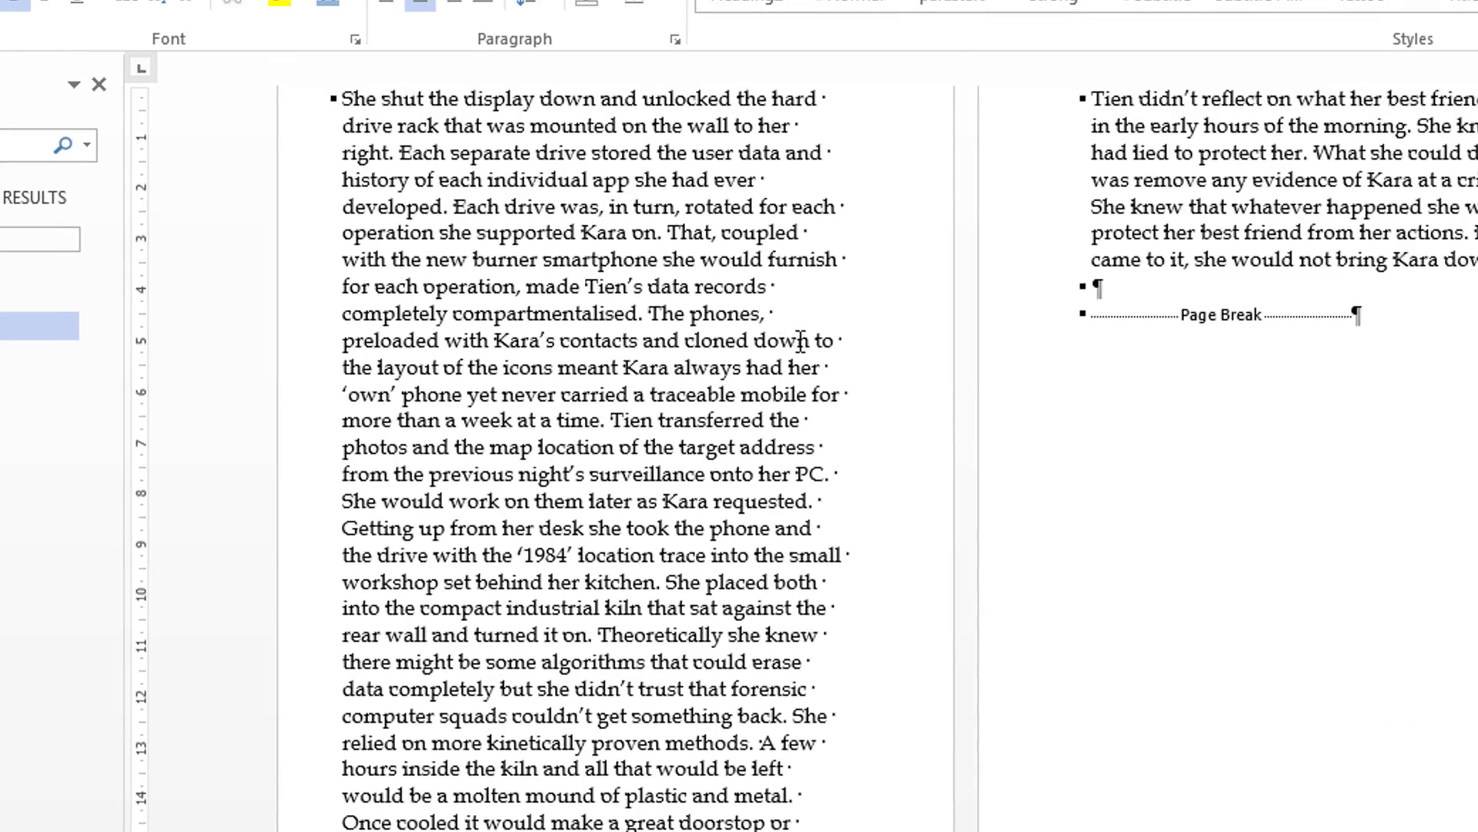
scroll(1047, 231, up, 3)
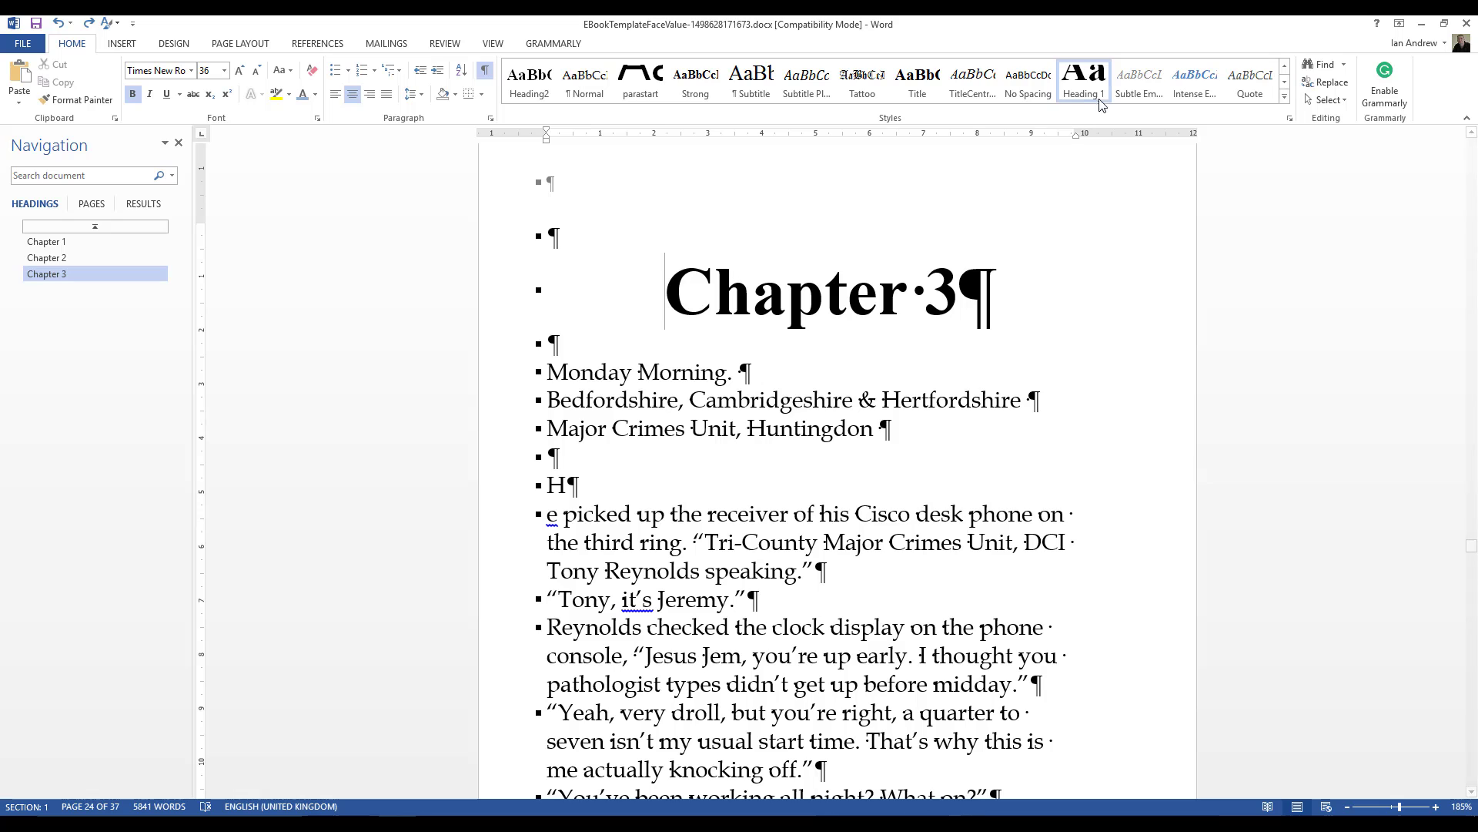
right_click(1085, 90)
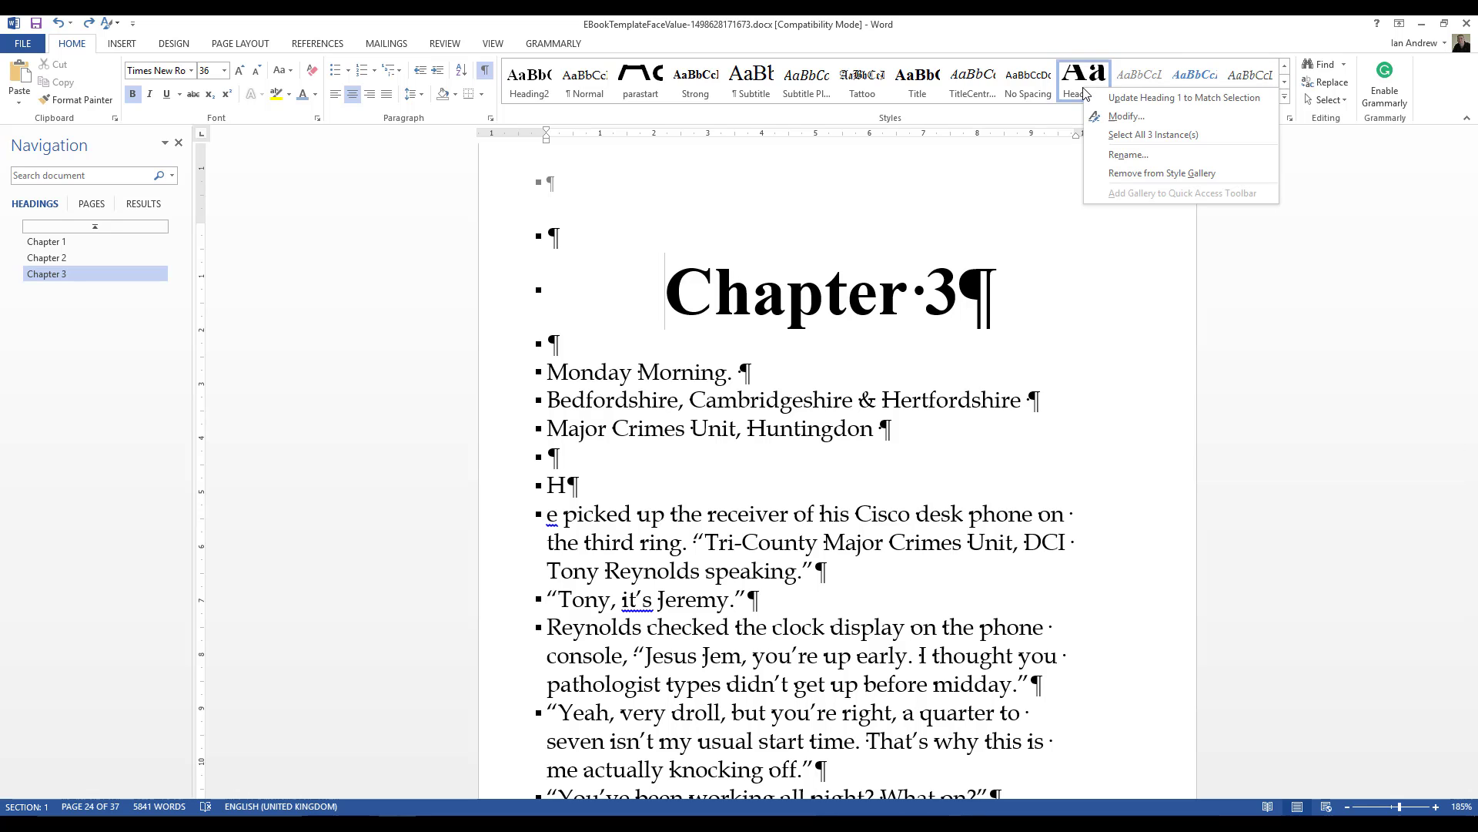
click(1126, 117)
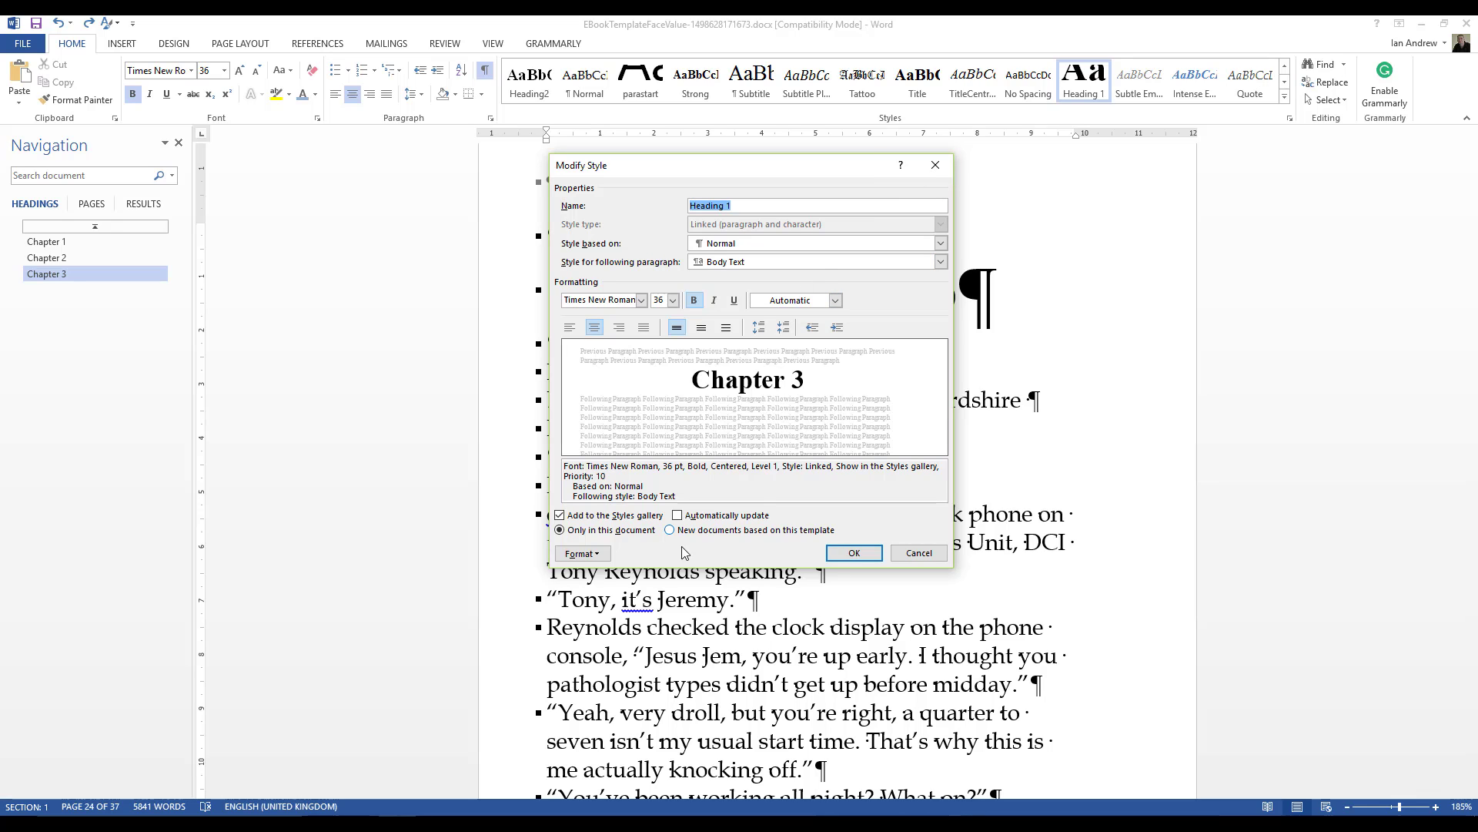
click(593, 554)
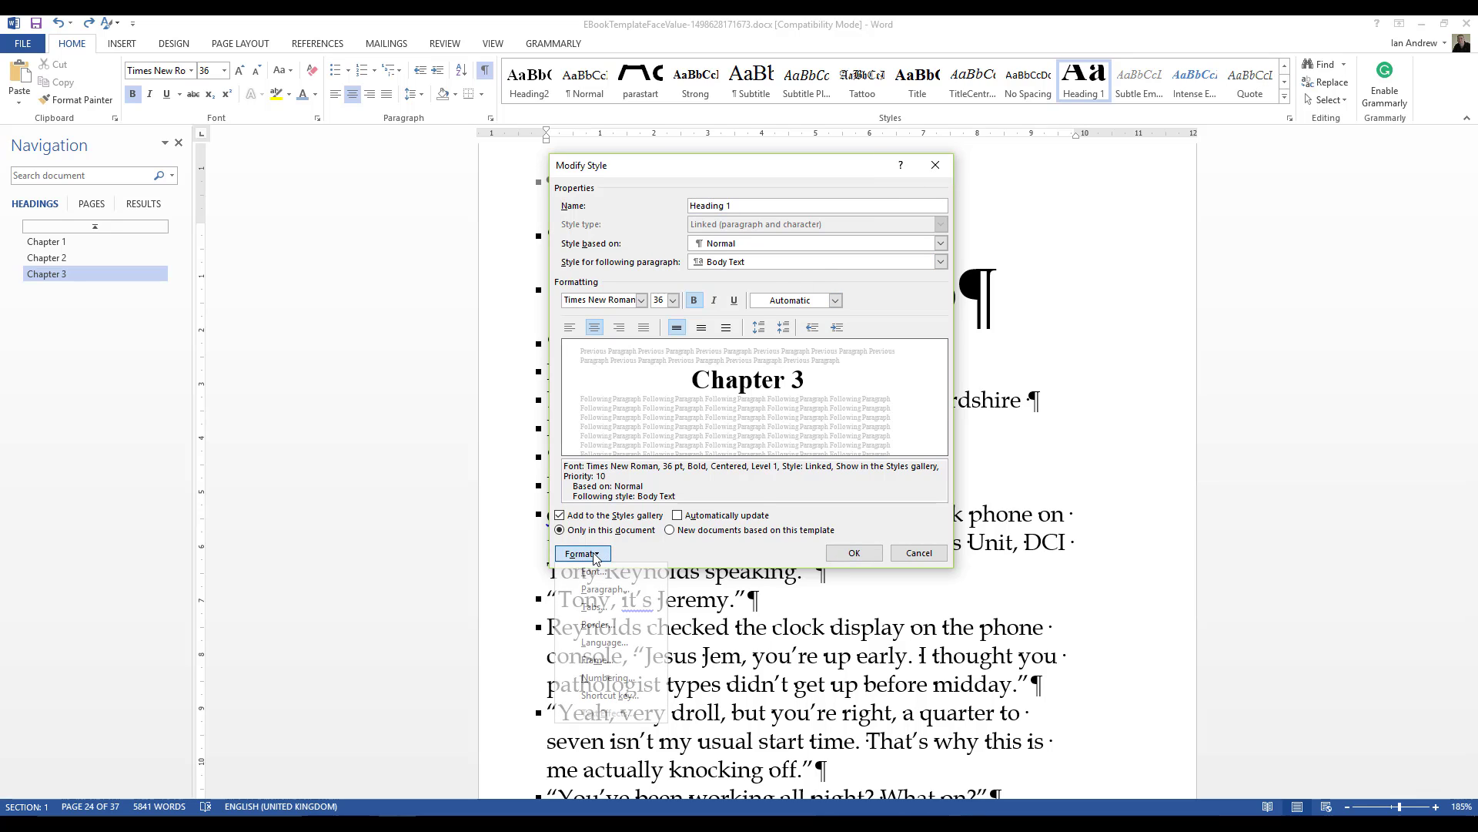
click(601, 590)
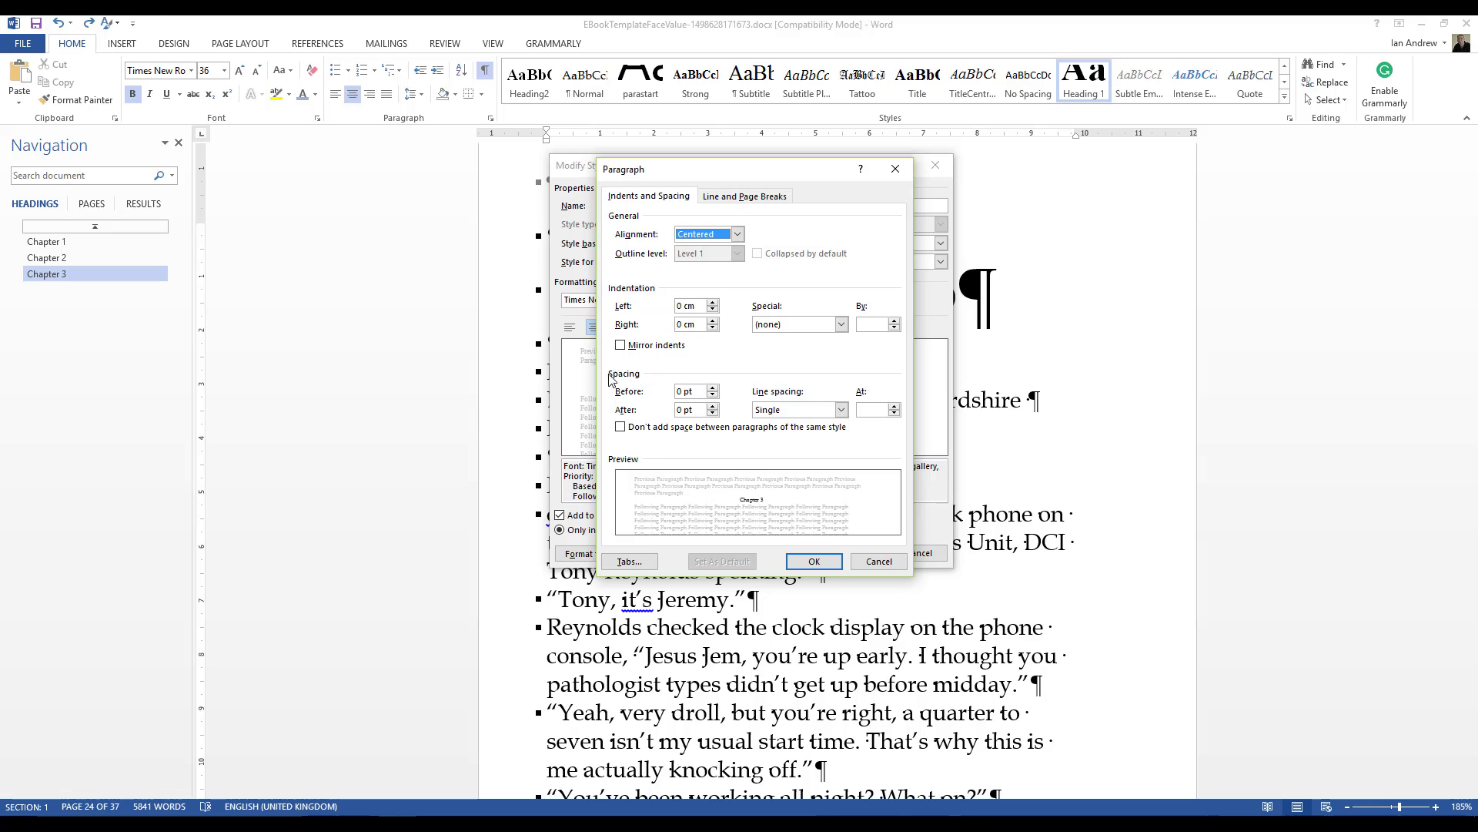
click(713, 388)
click(713, 389)
click(713, 388)
click(713, 389)
click(713, 389)
click(713, 389)
click(713, 389)
click(712, 389)
click(712, 389)
click(713, 389)
click(713, 389)
click(713, 388)
click(713, 389)
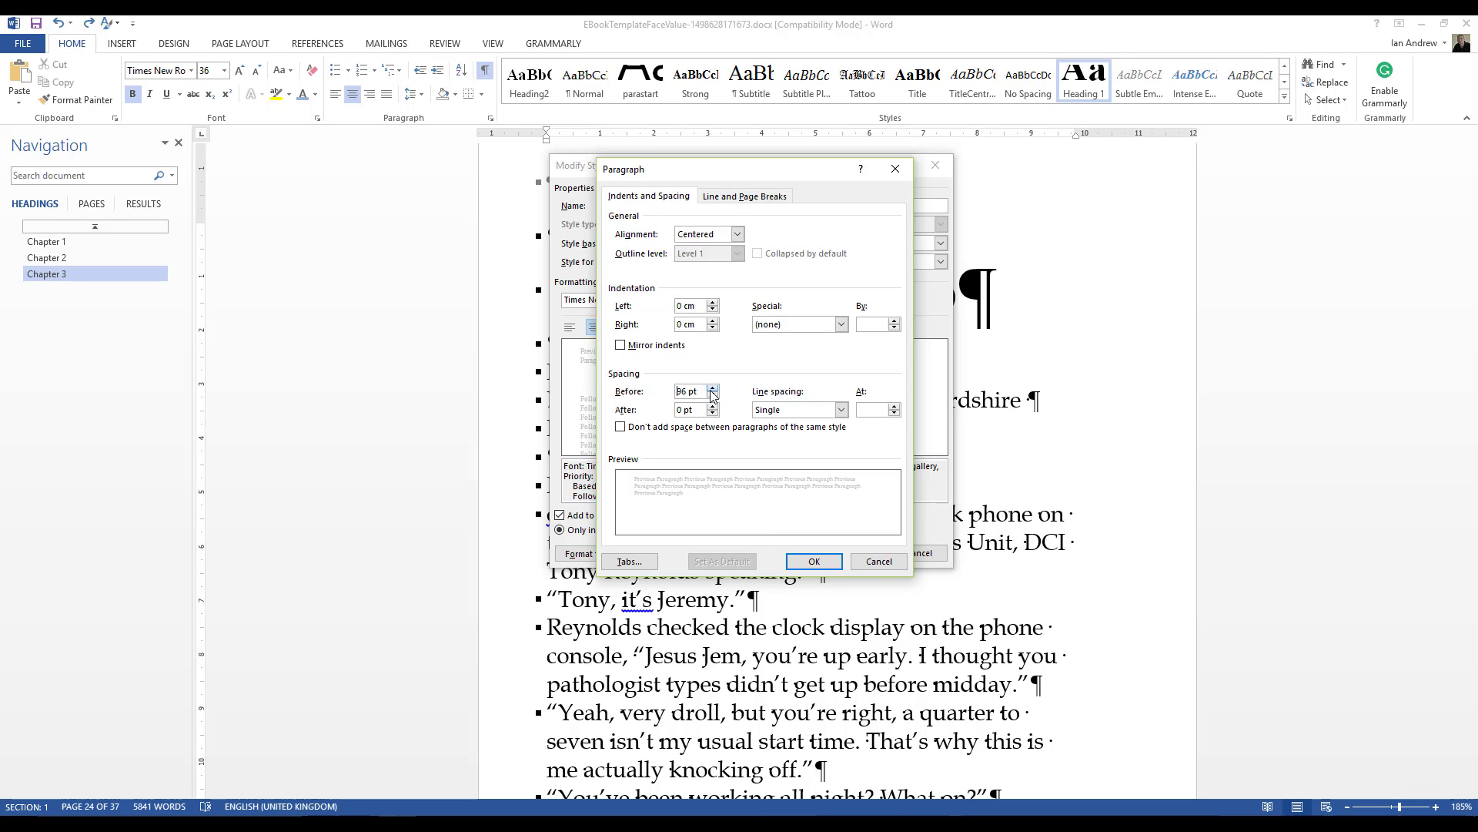
click(712, 390)
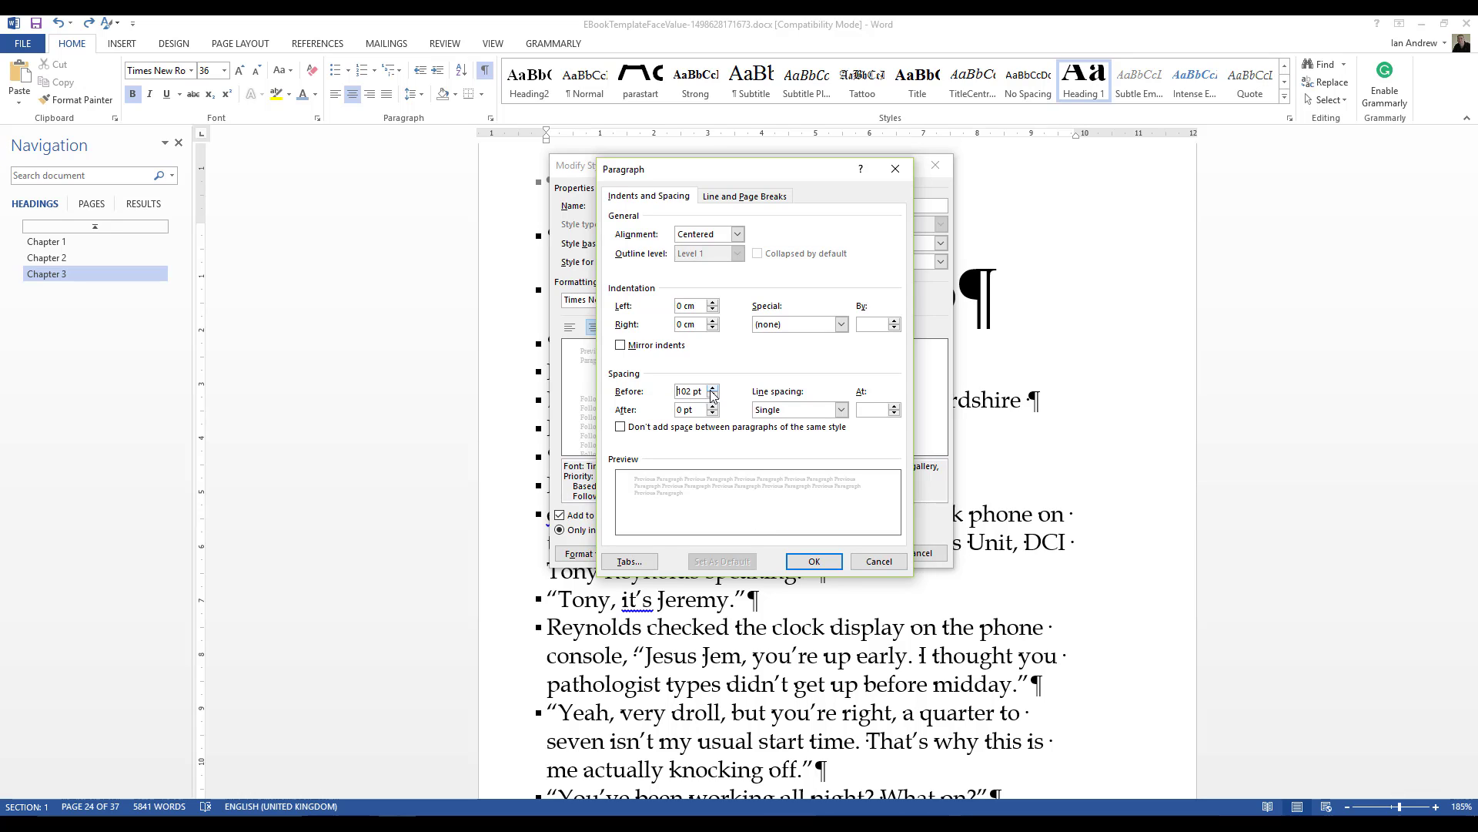
click(814, 561)
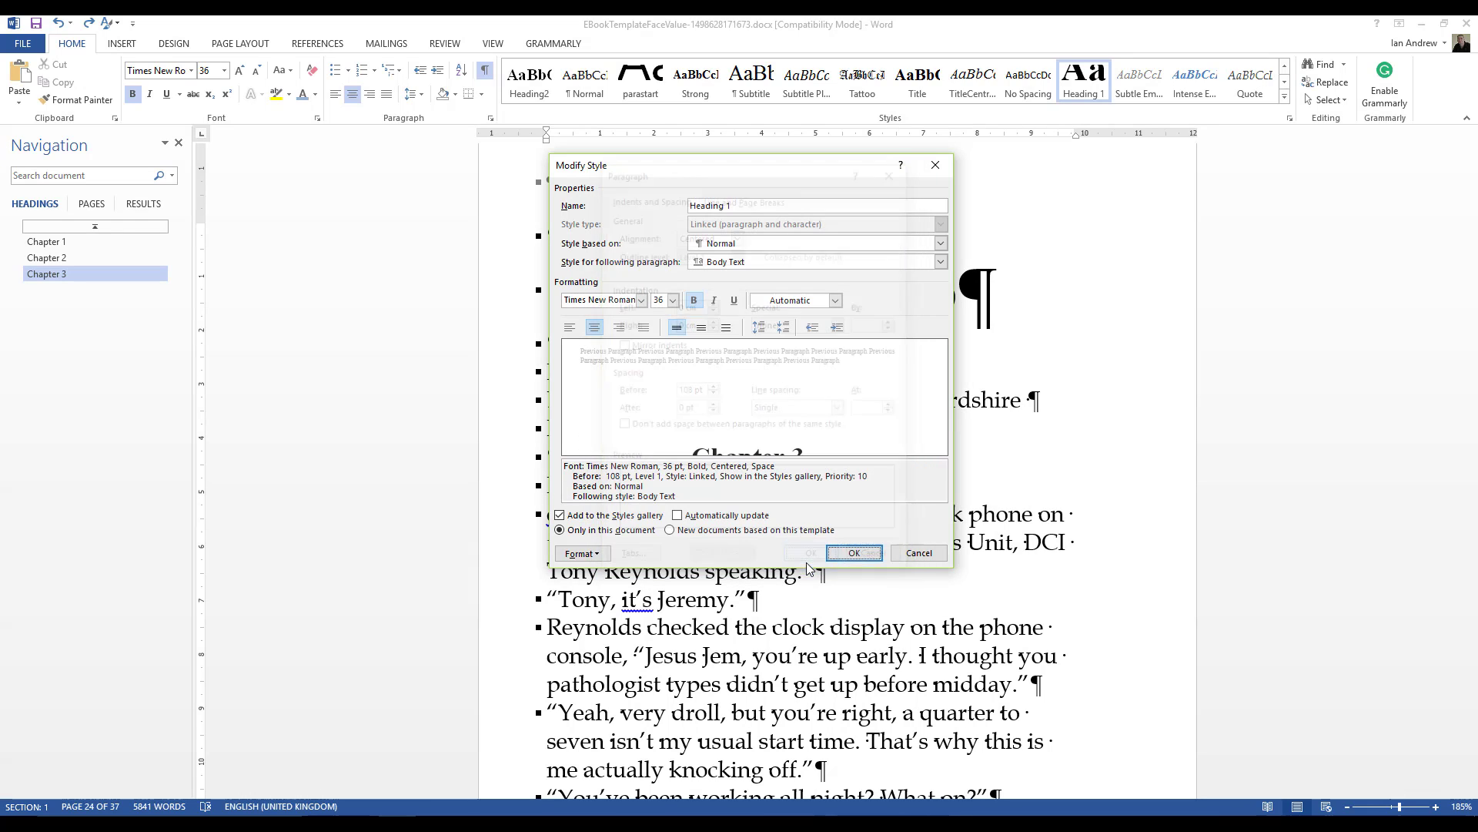
click(850, 553)
- Review Chapter 3, then jump to Chapter 2 and Chapter 1 to confirm their headings sit lower
scroll(846, 552, down, 10)
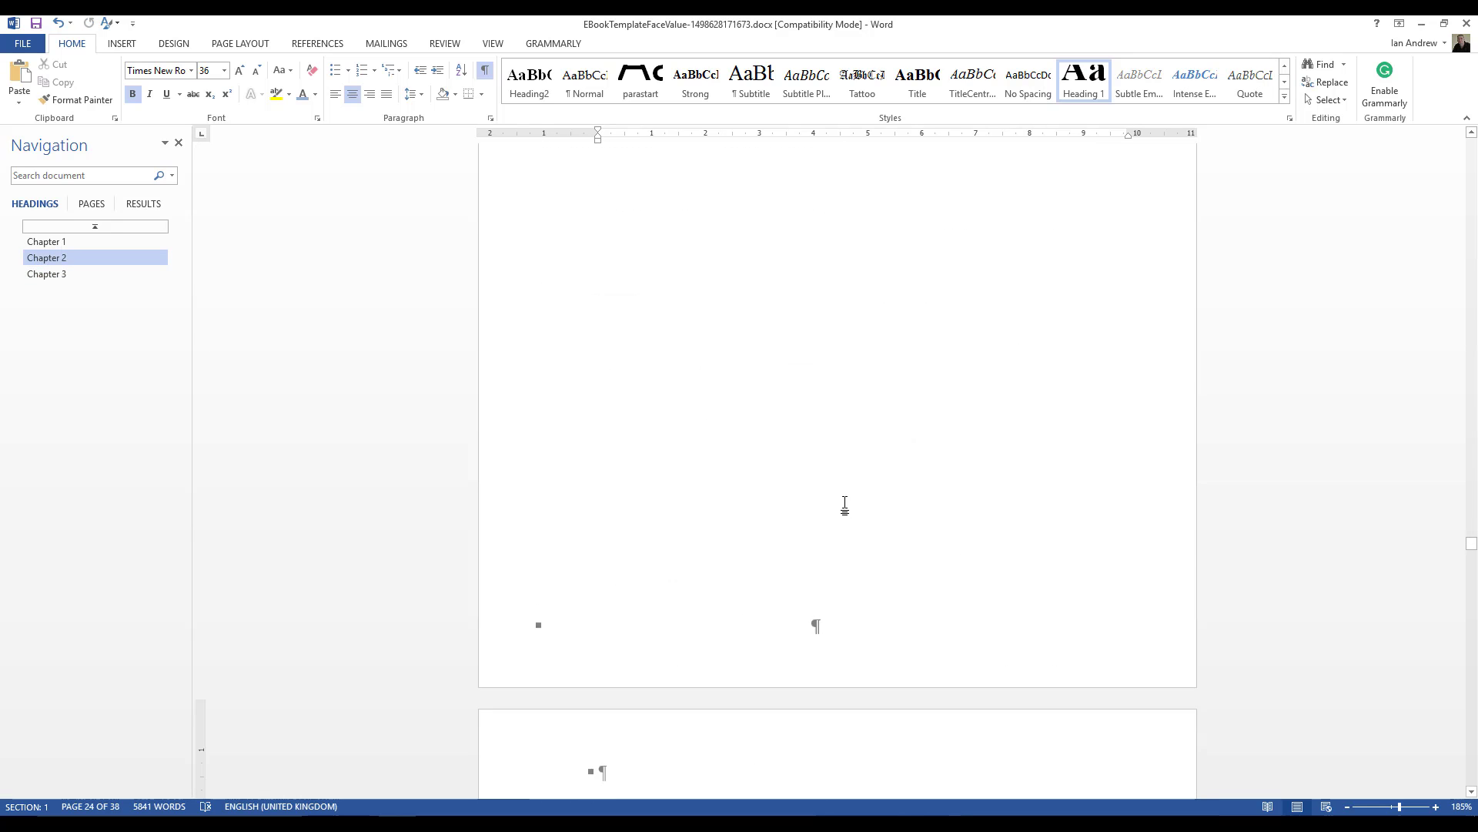
scroll(845, 502, up, 4)
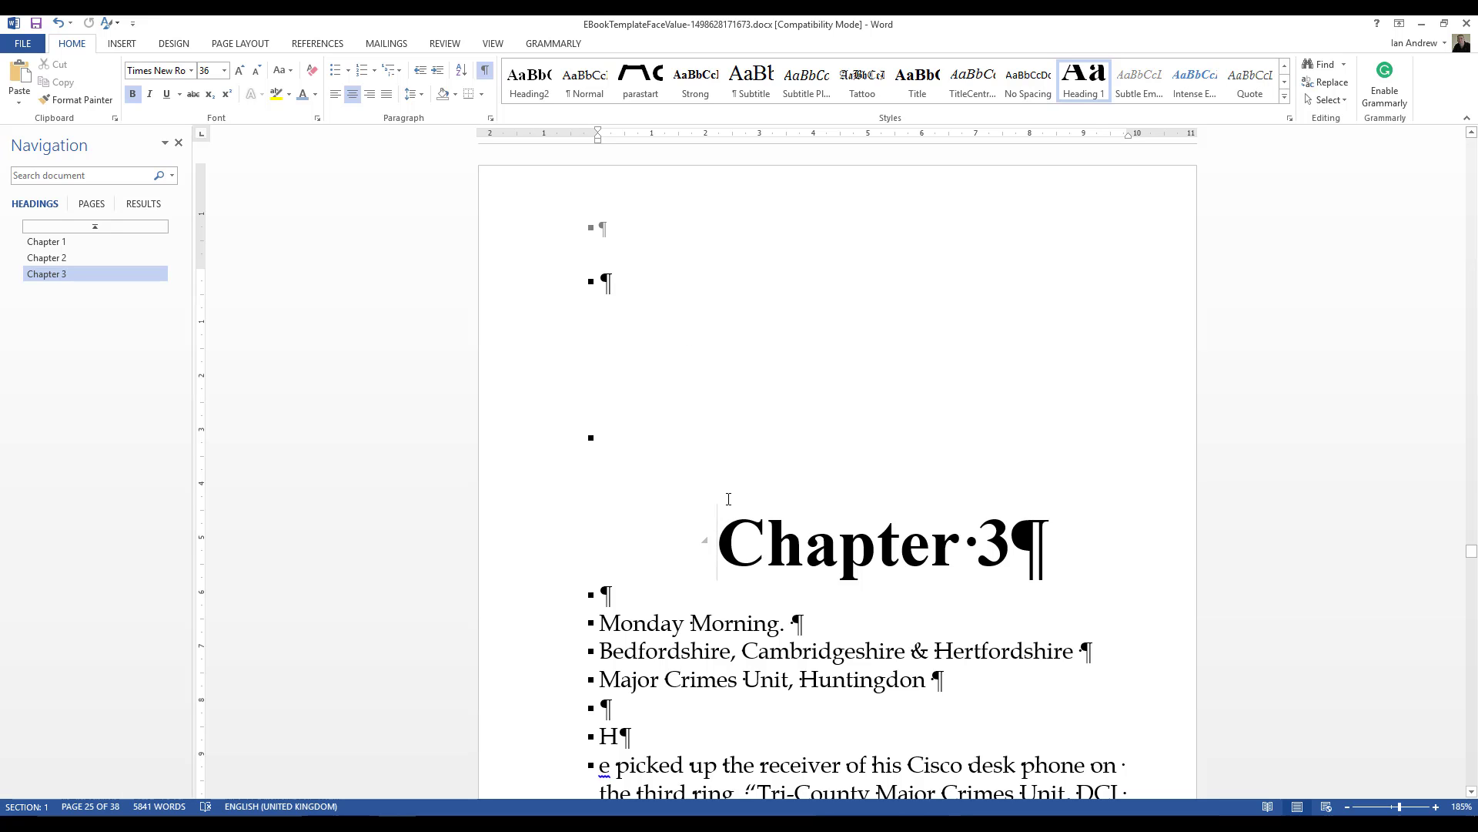
scroll(811, 462, down, 4)
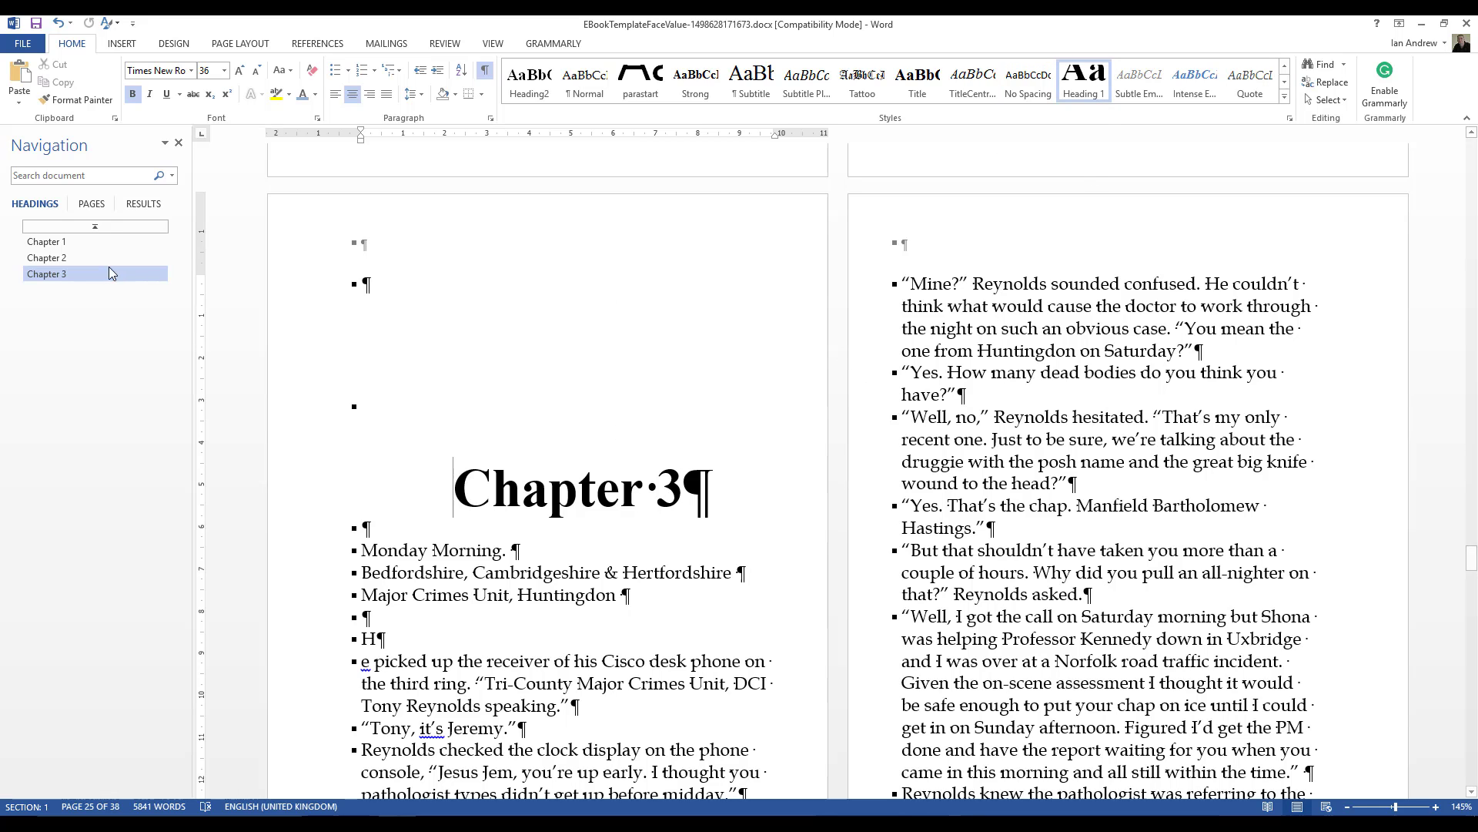
click(63, 262)
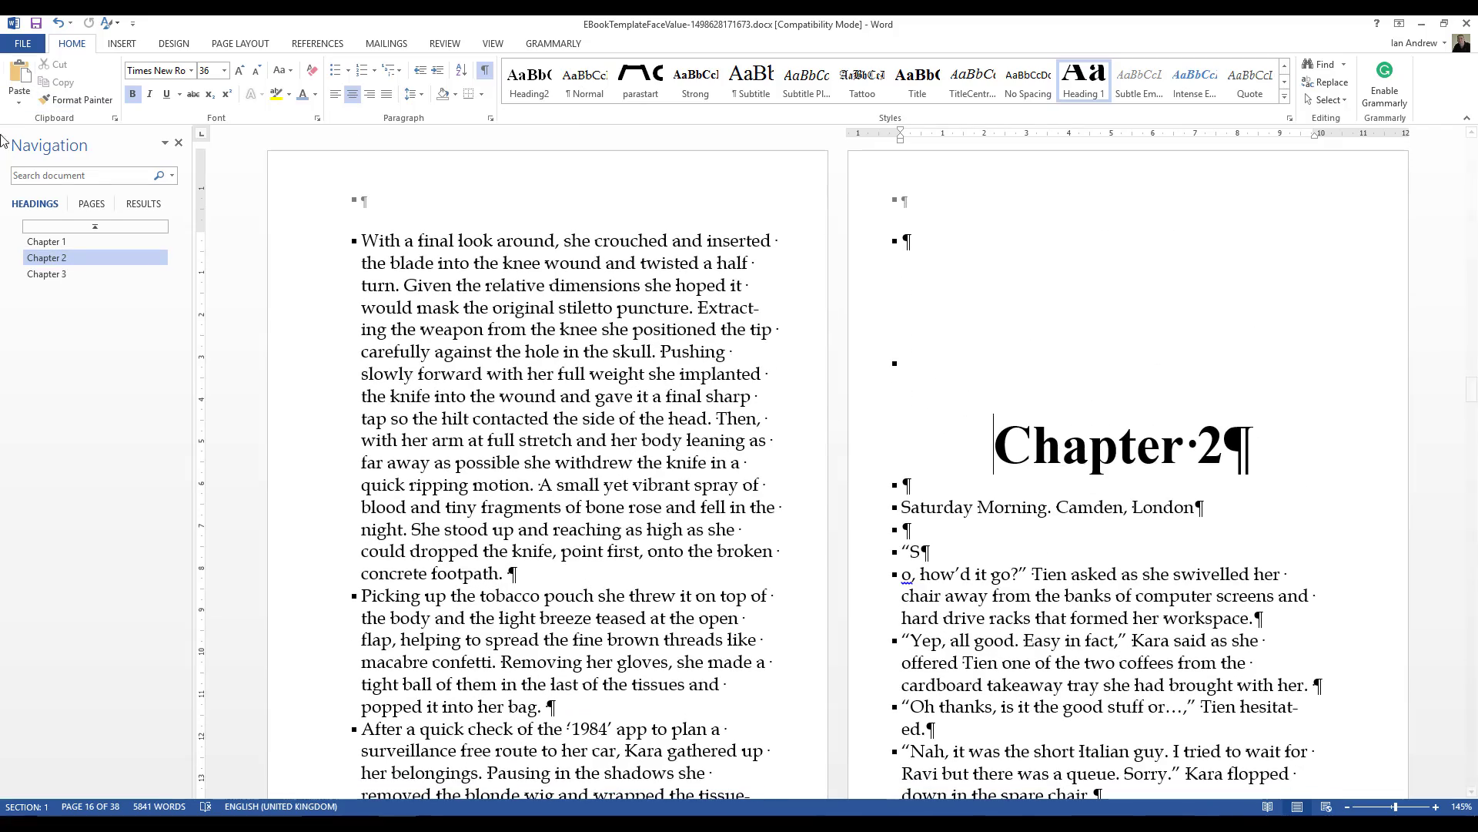
click(71, 243)
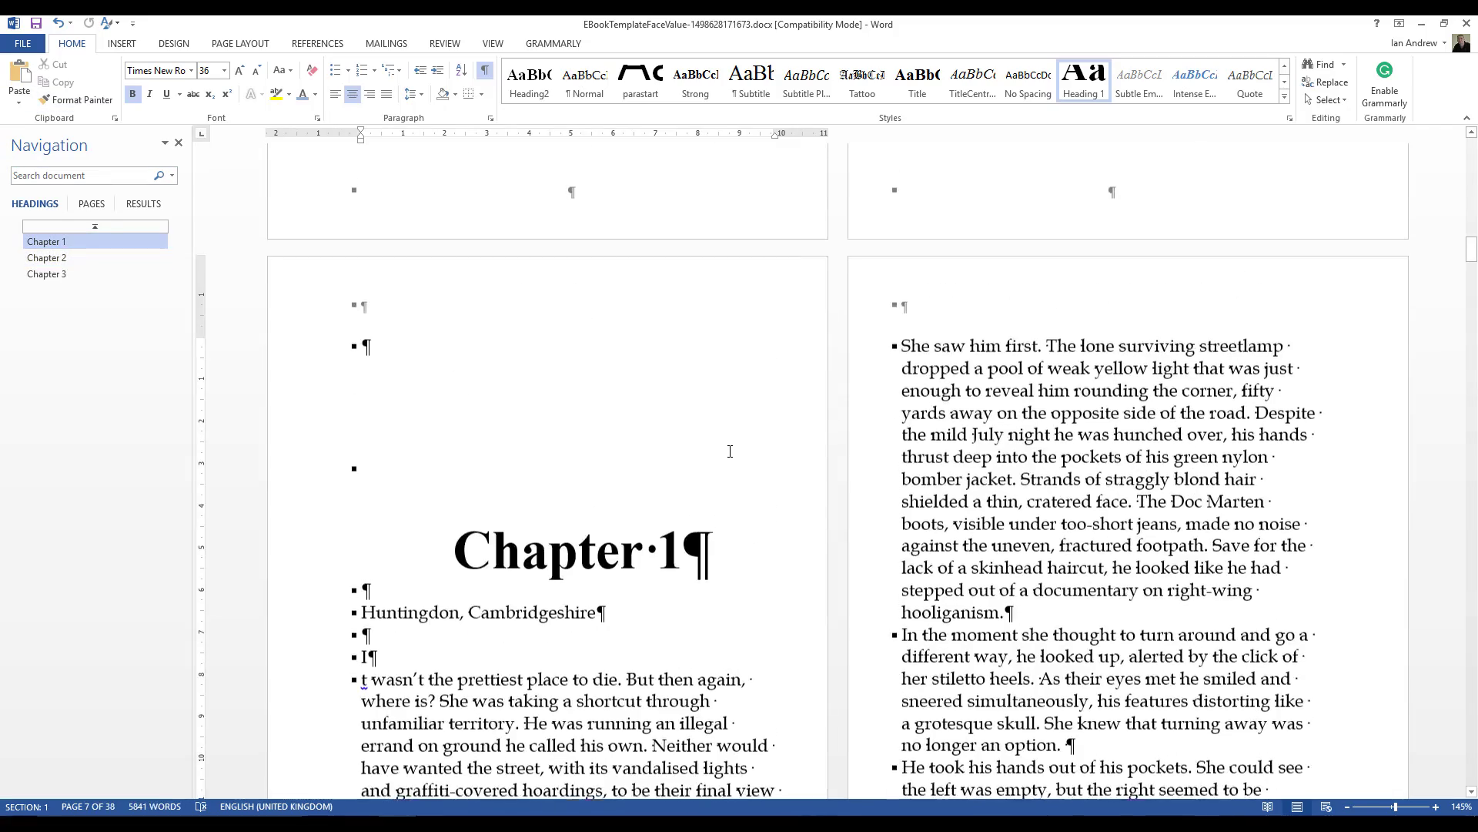
ctrl+scroll(730, 451, down, 4)
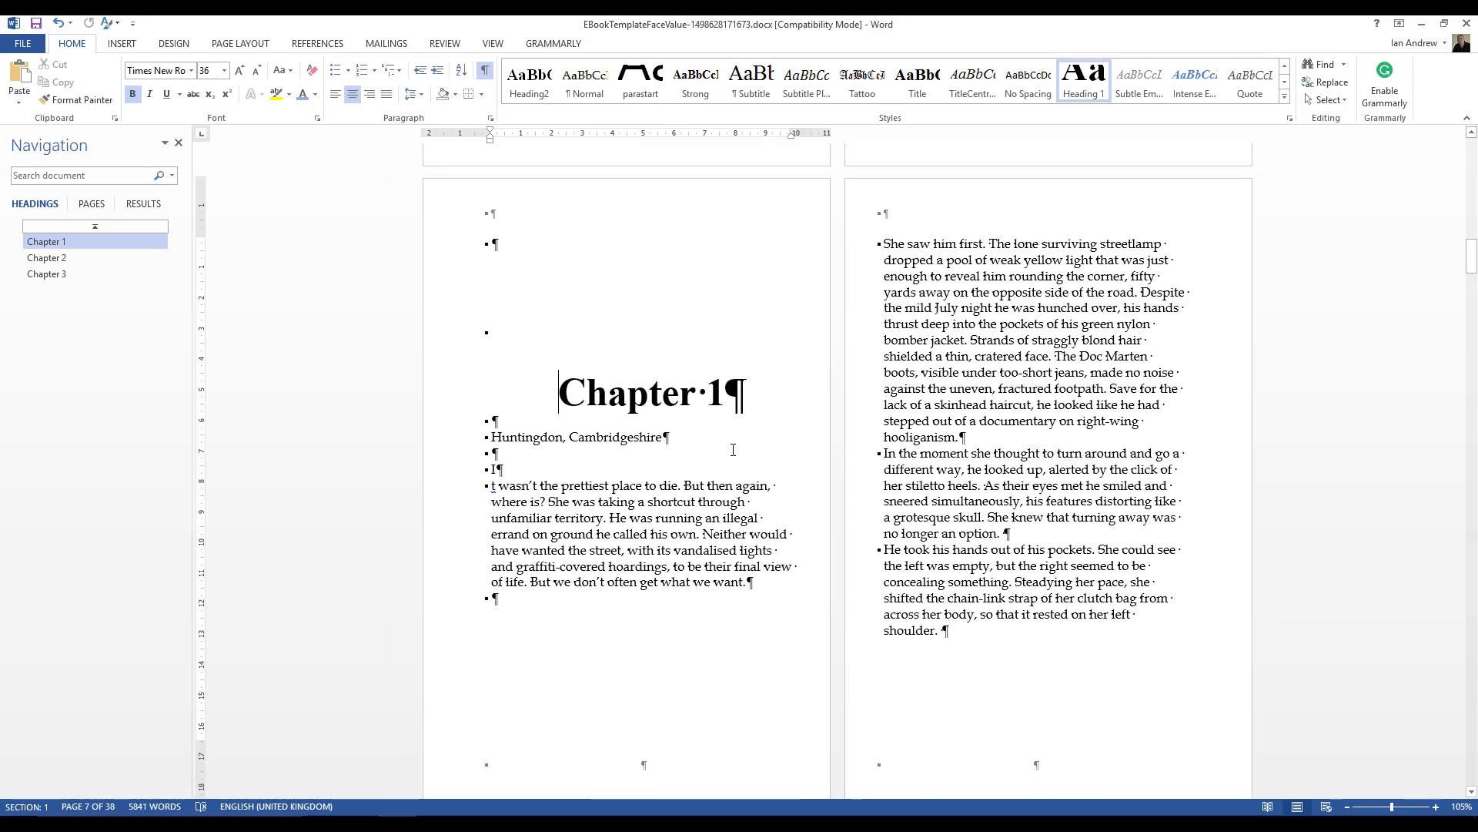
ctrl+scroll(733, 450, down, 9)
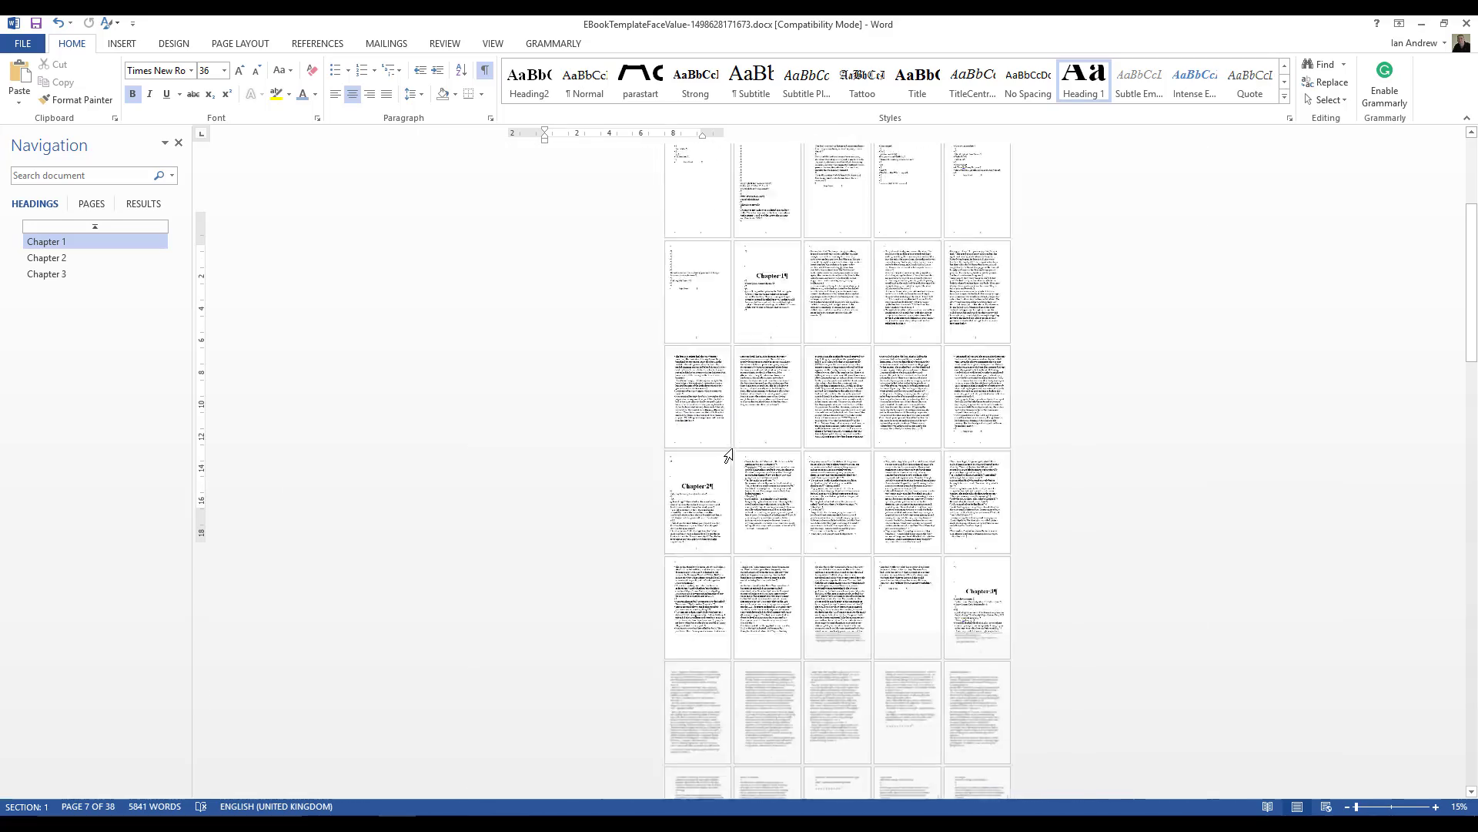
- Scroll through the manuscript's pages shown side by side at 25% zoom
ctrl+scroll(729, 456, down, 1)
ctrl+scroll(732, 401, up, 2)
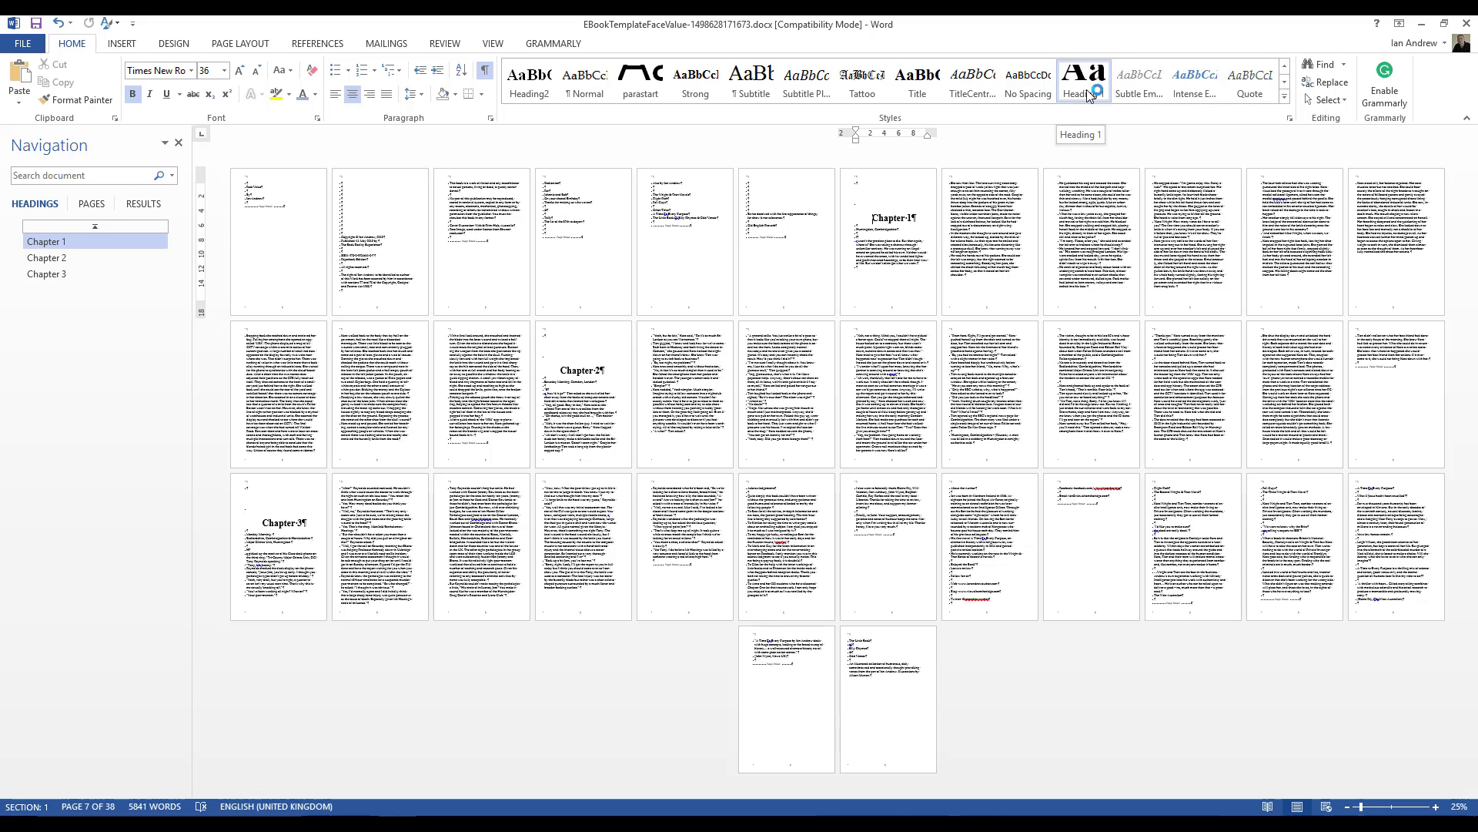
- Modify the Heading 1 style to italic with the Accent 2 red font colour
right_click(1088, 95)
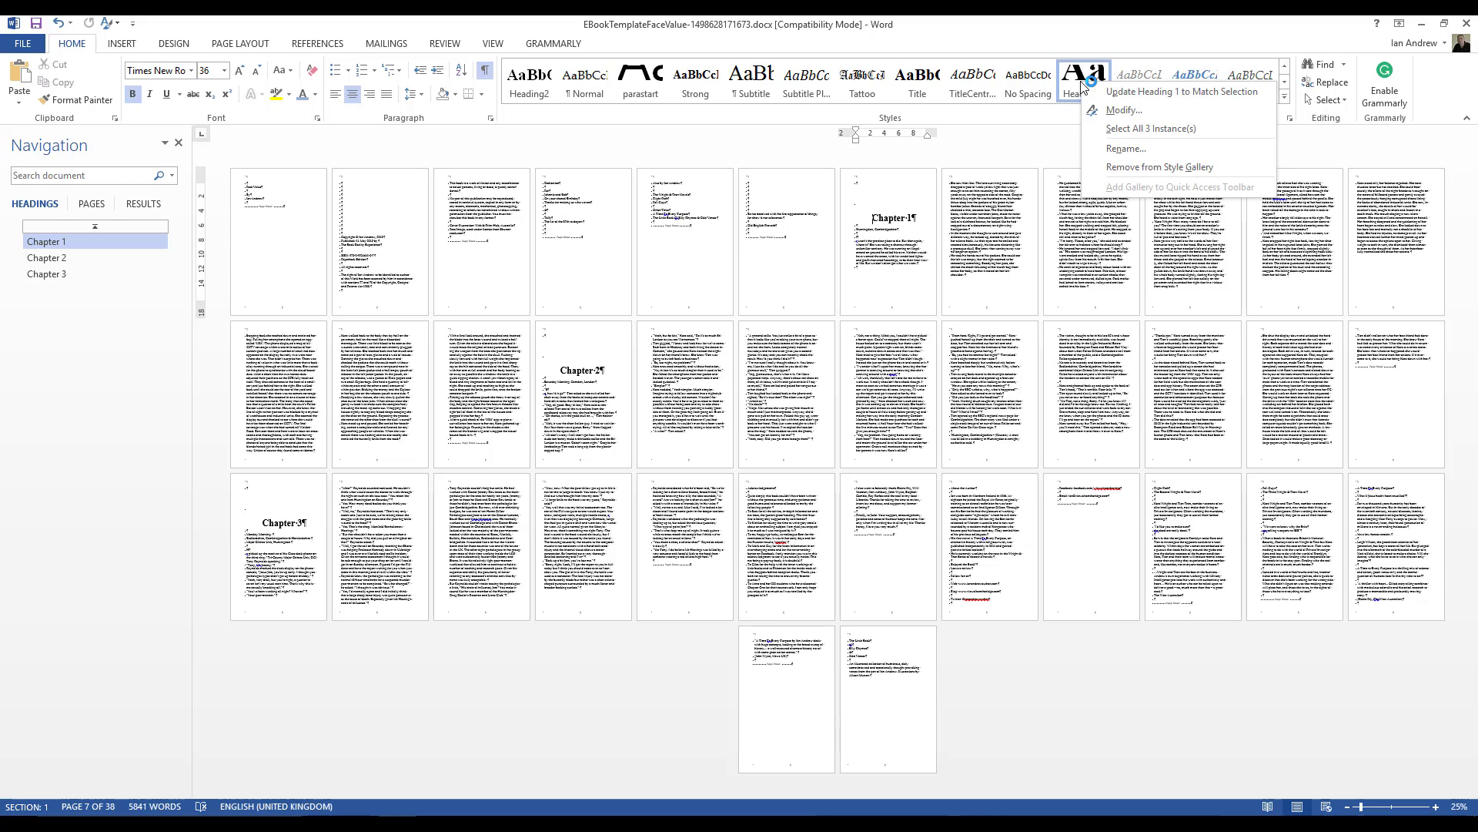
click(1113, 110)
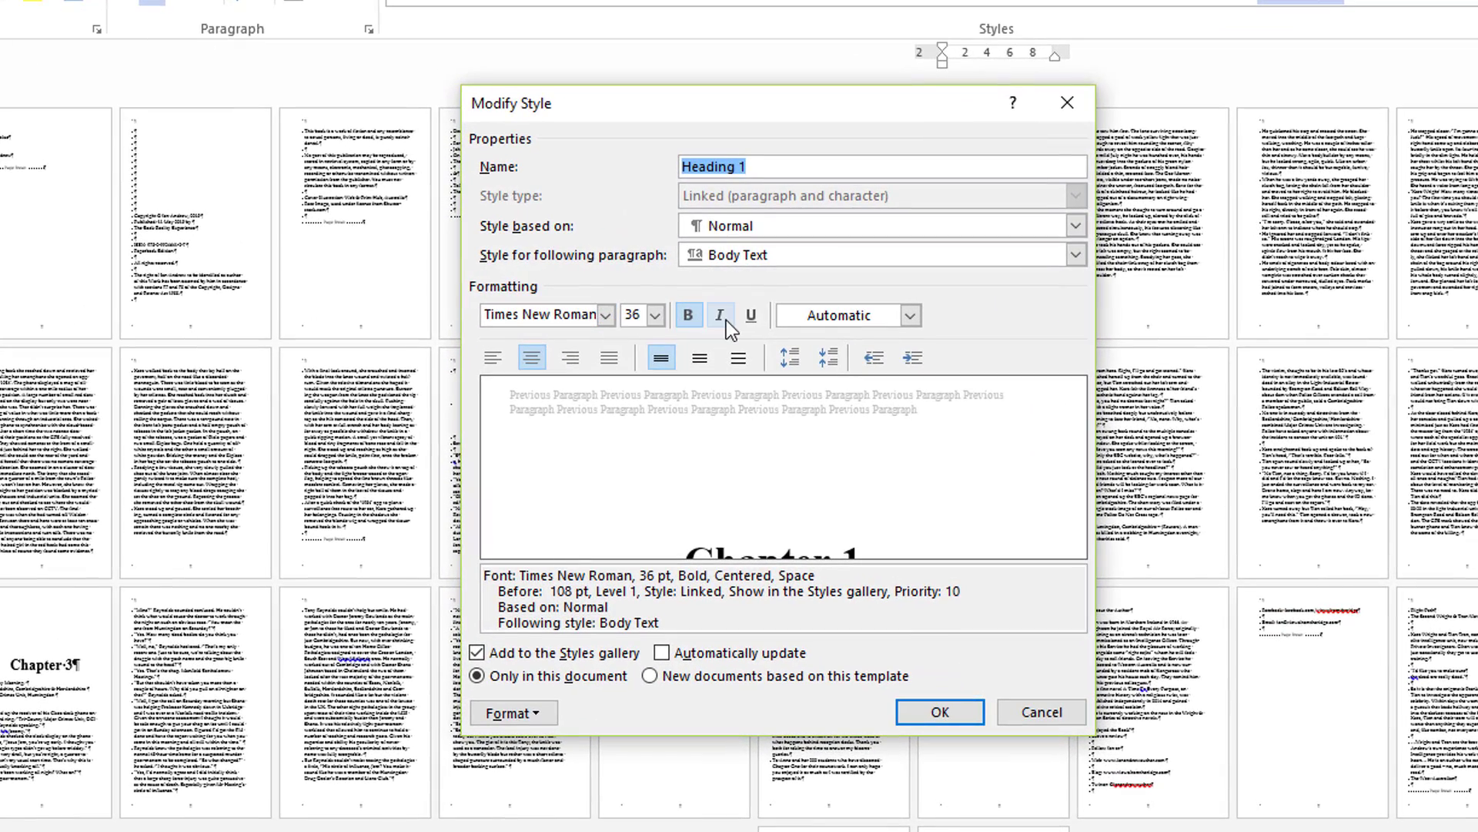
click(724, 319)
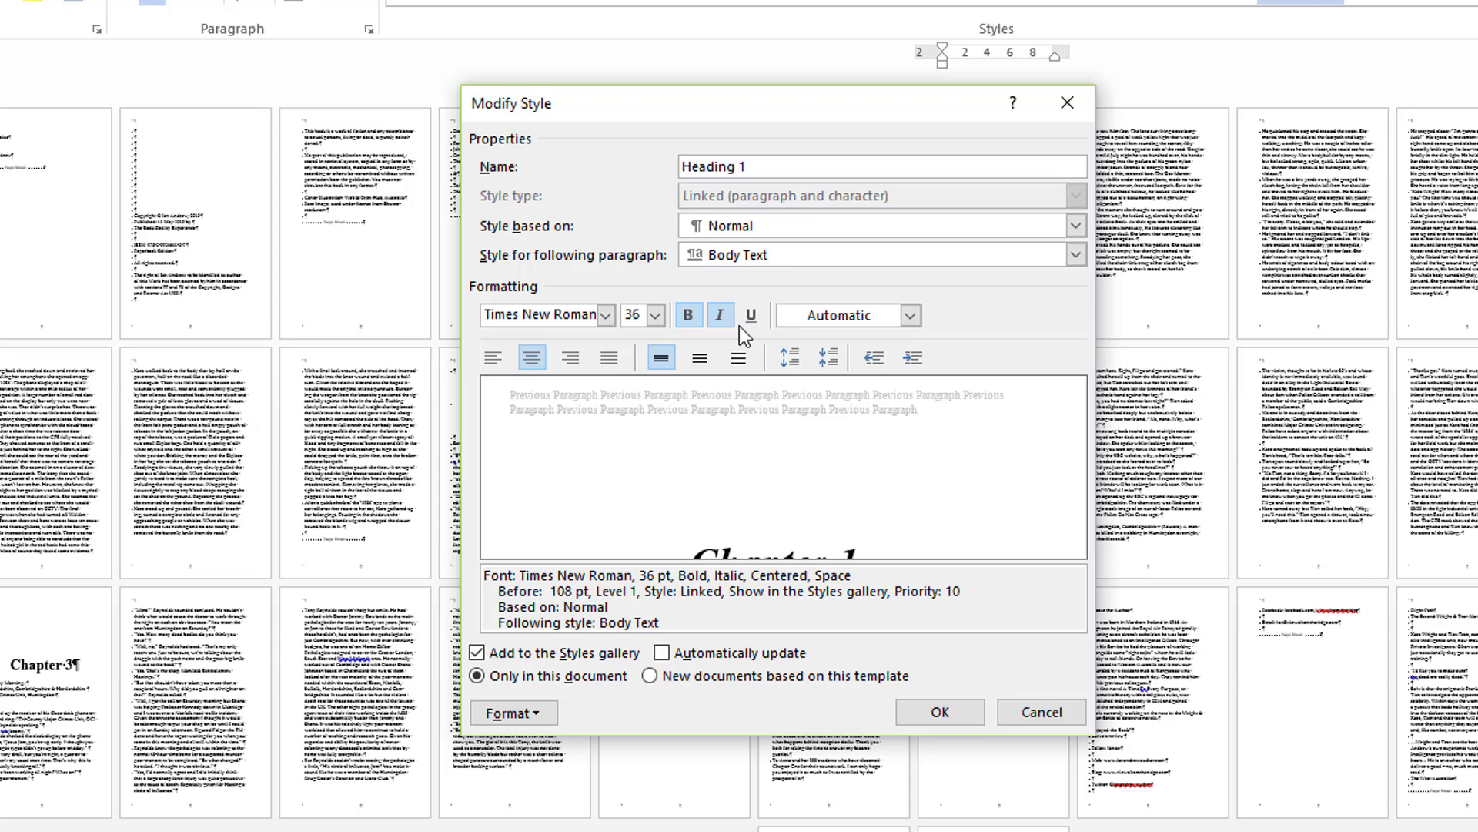
click(911, 316)
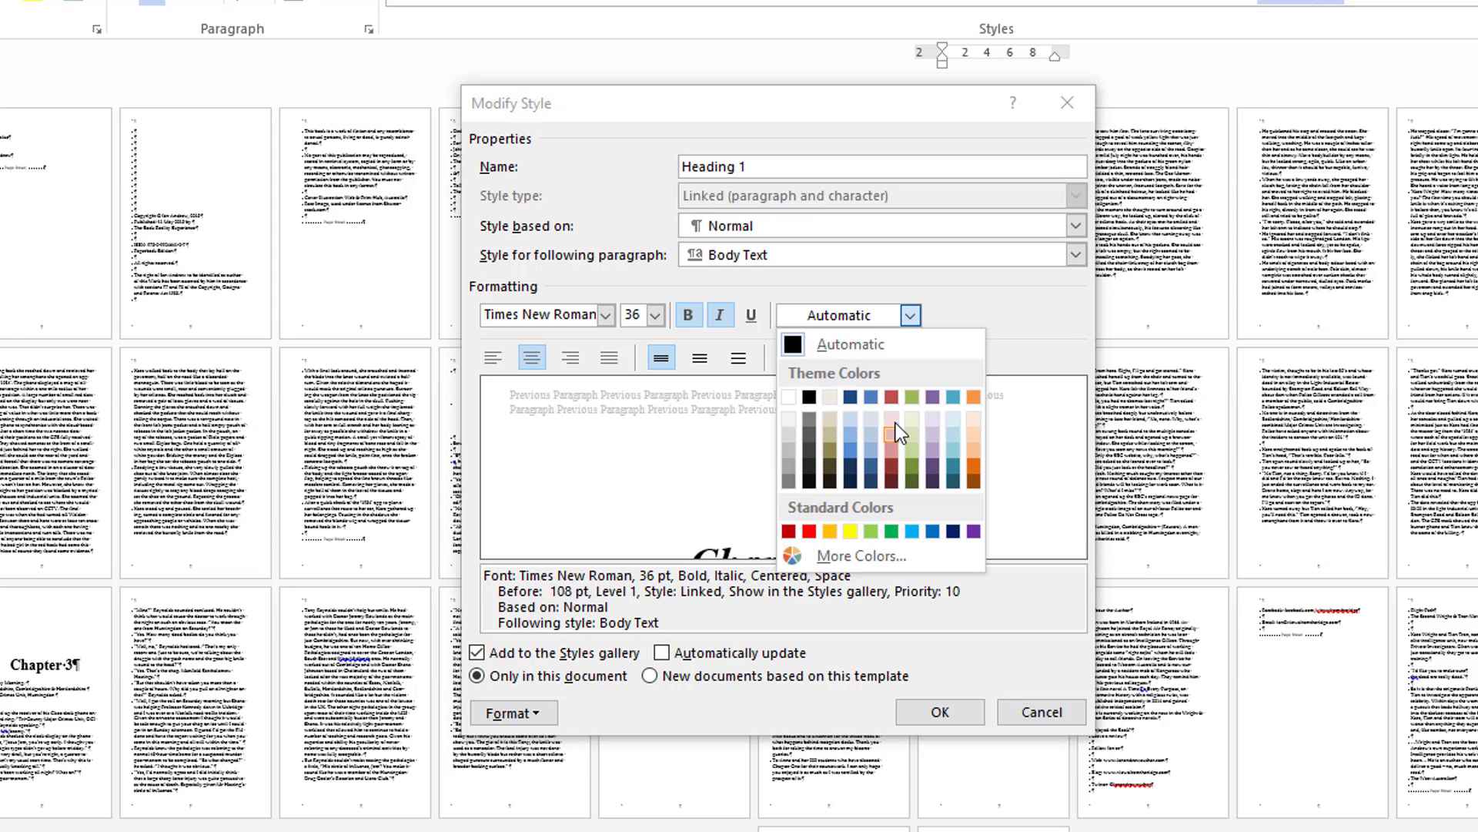
click(891, 396)
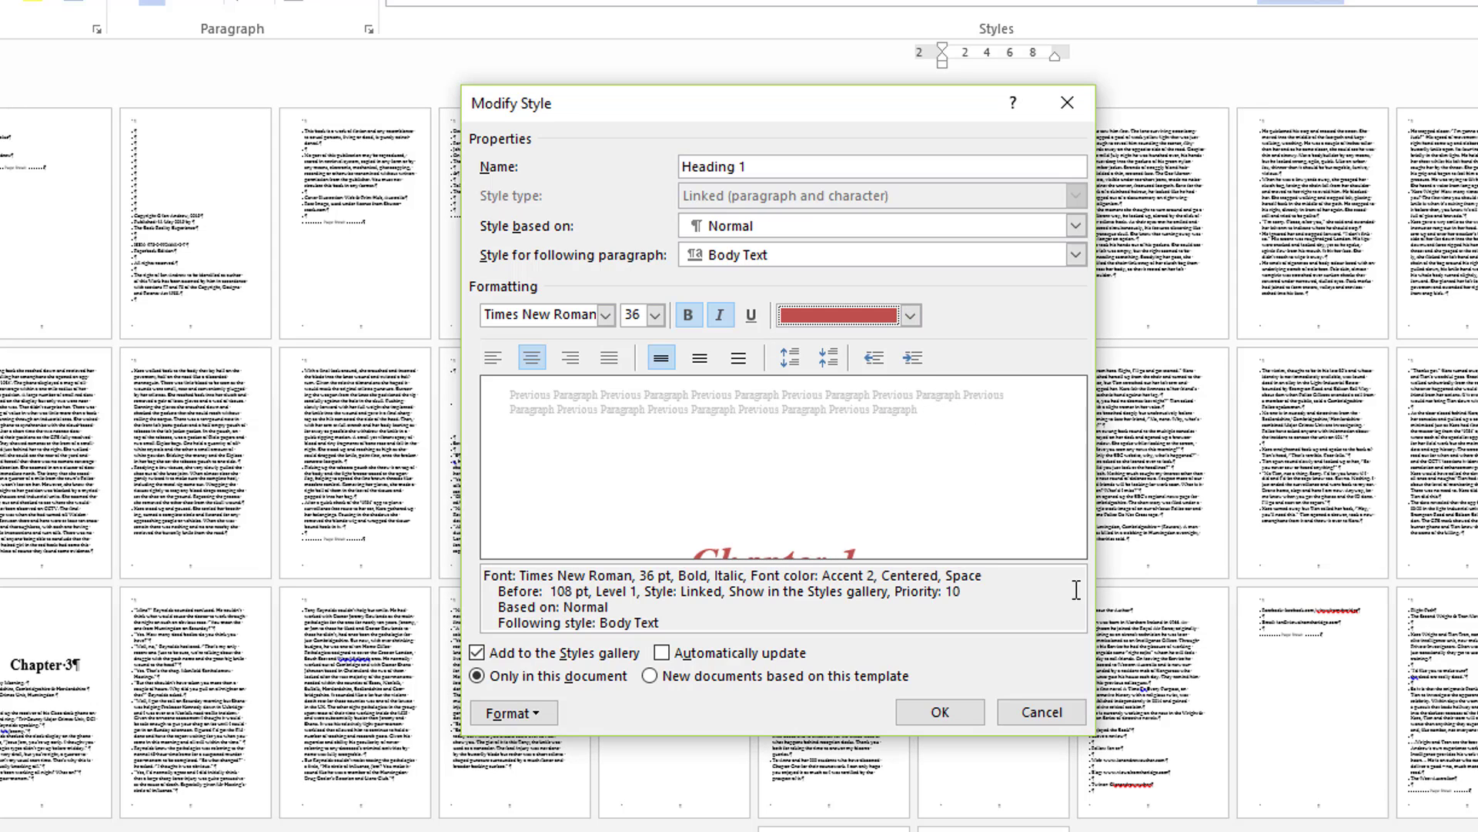
click(941, 712)
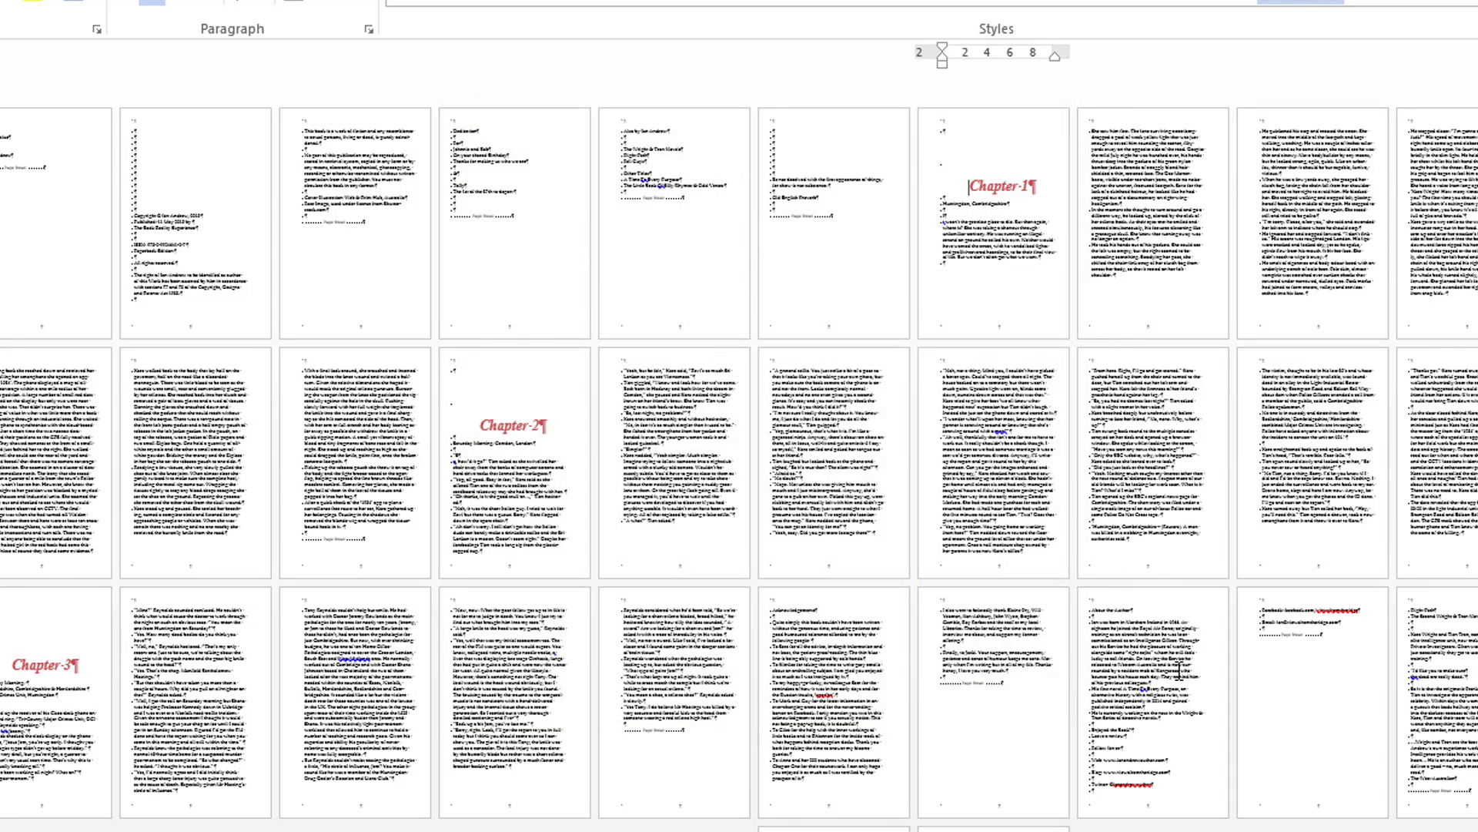
- Check that the Chapter 1, Chapter 2 and Chapter 3 headings now appear red italic
triple_click(984, 181)
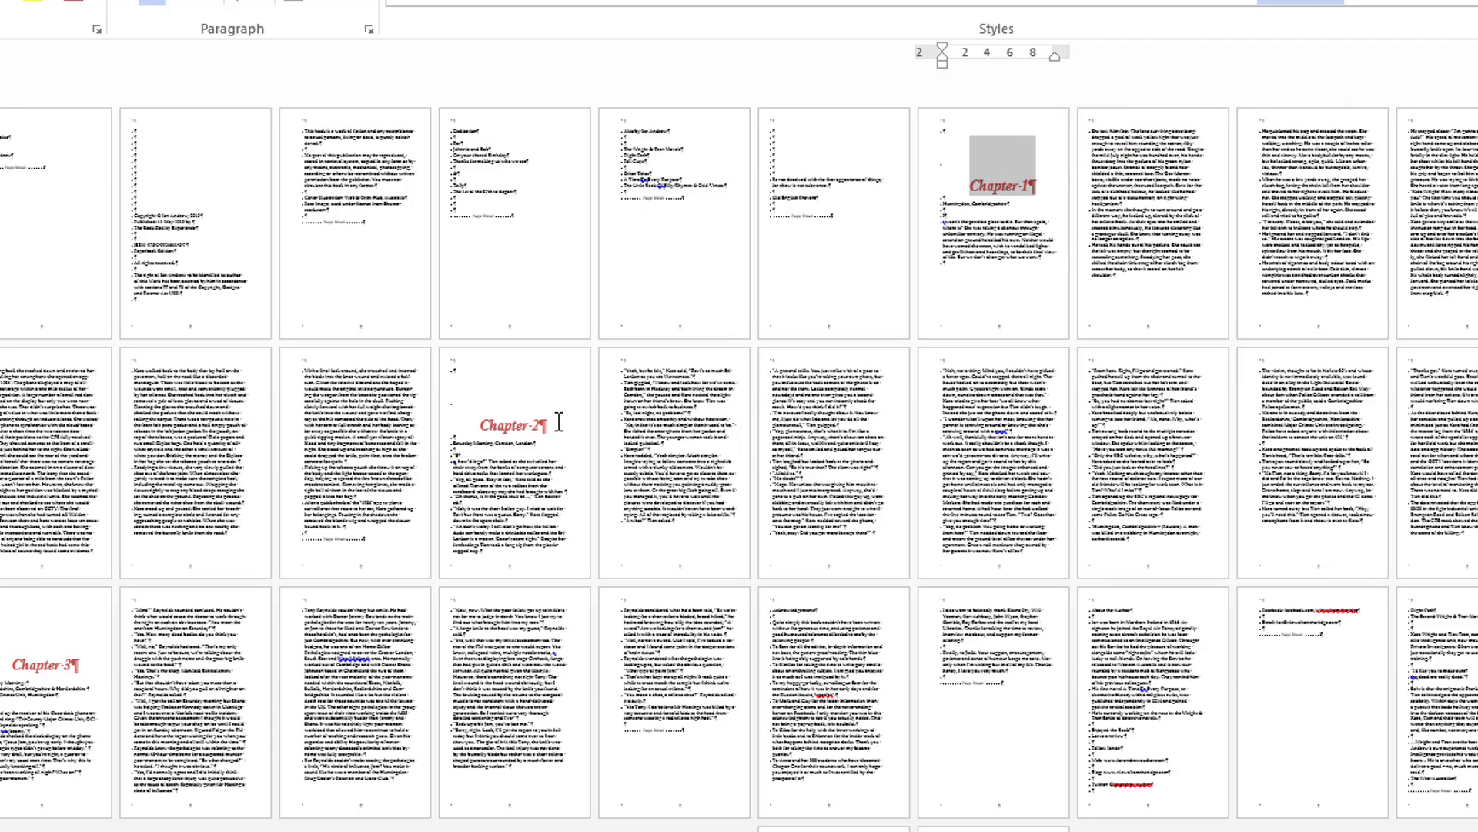
click(508, 430)
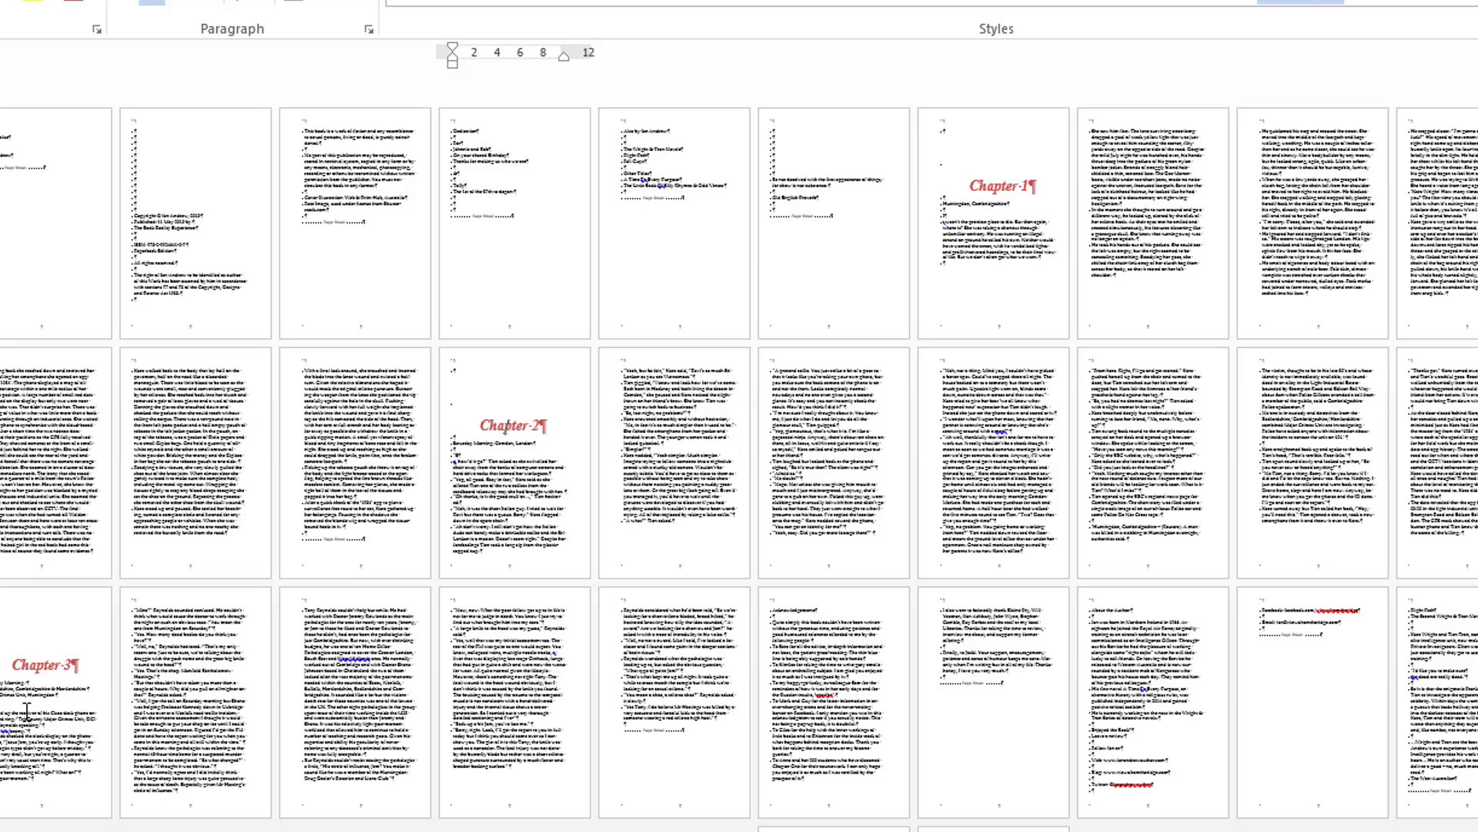
click(48, 667)
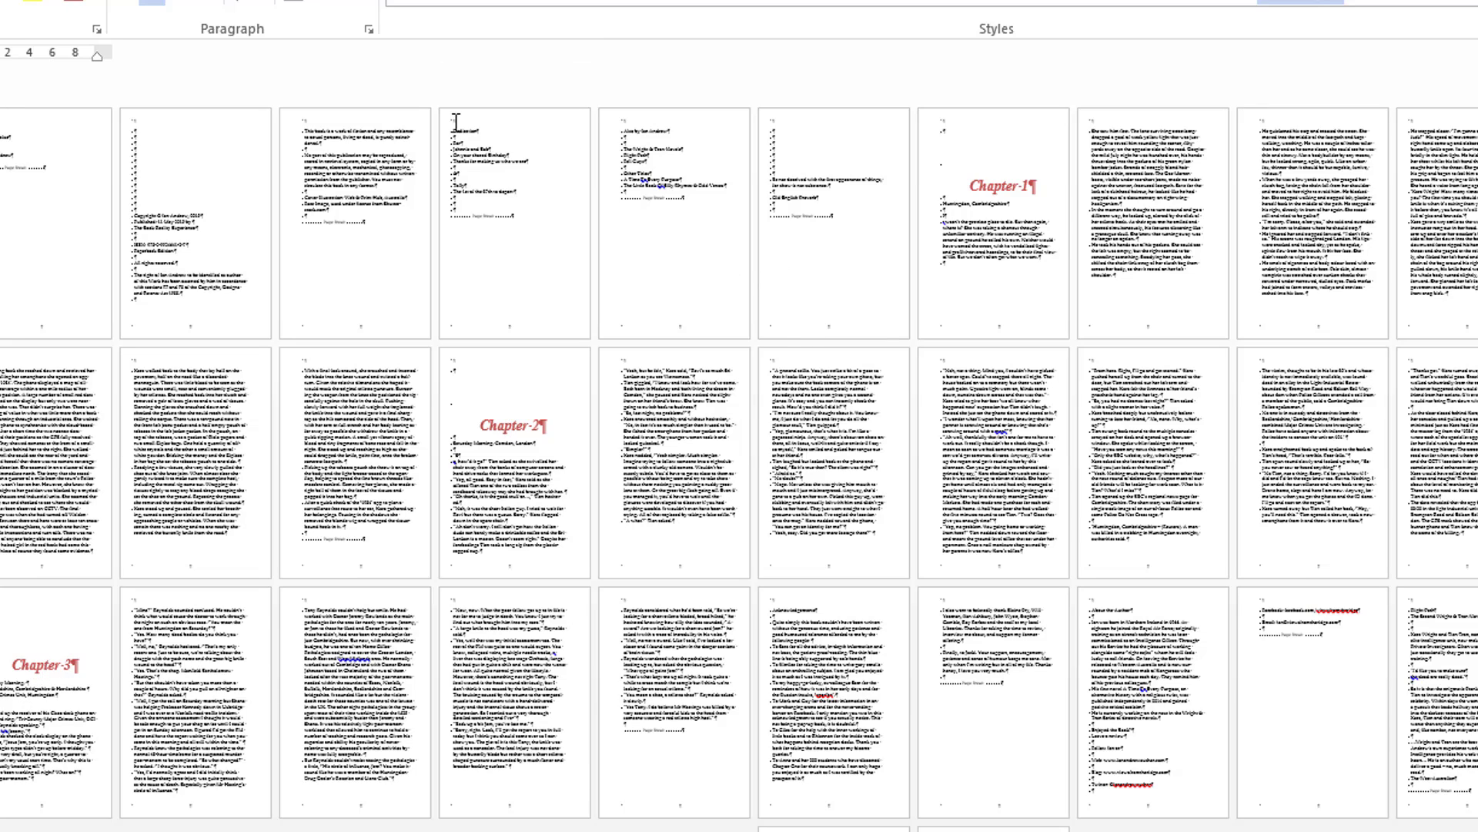
- Undo the Heading 1 change with Ctrl+Z so chapter titles return to black bold upright text
key(ctrl+z)
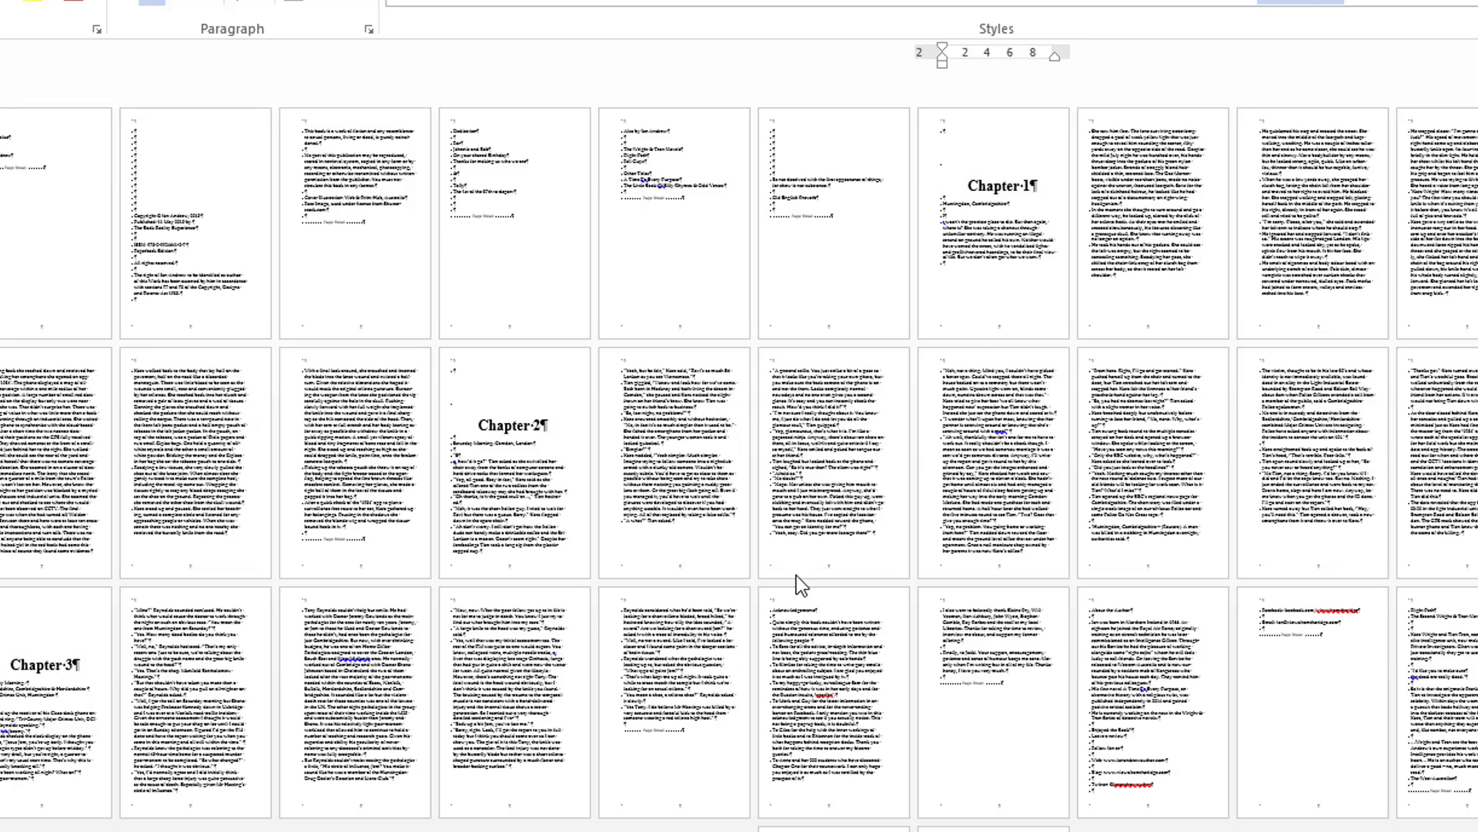
ctrl+scroll(1001, 488, up, 5)
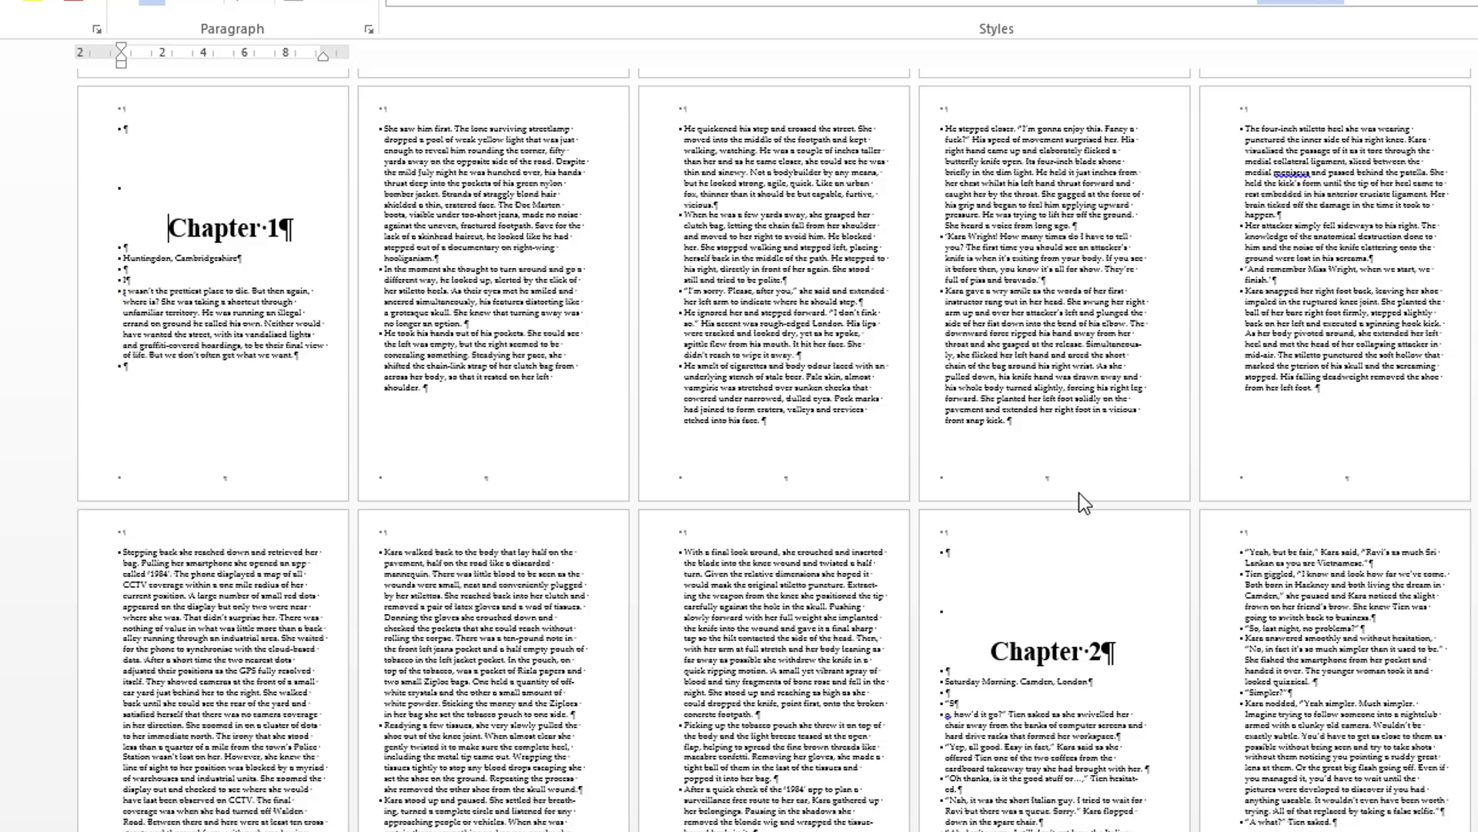